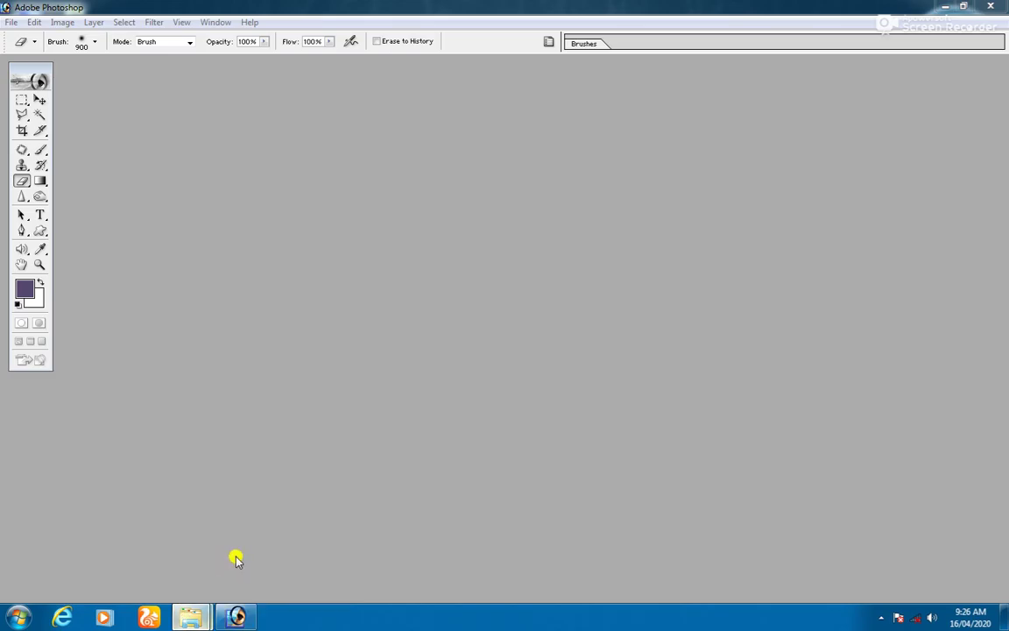
# Step: Open image 39 from the Model's folder in Photoshop and maximize its document window
pyautogui.scroll(3, 237, 548)
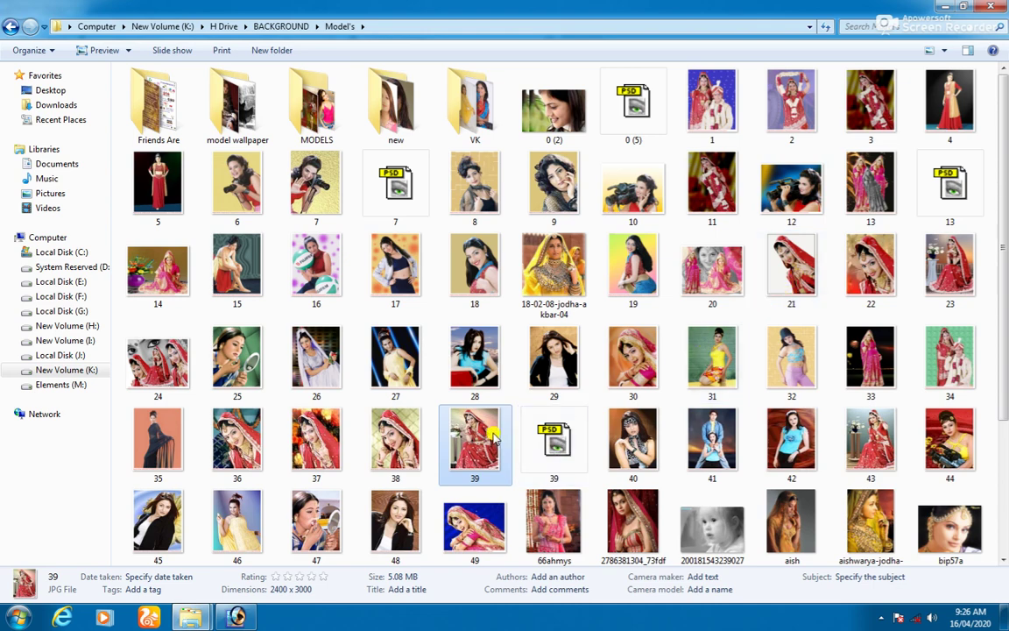
pyautogui.moveTo(475, 445); pyautogui.dragTo(380, 304)
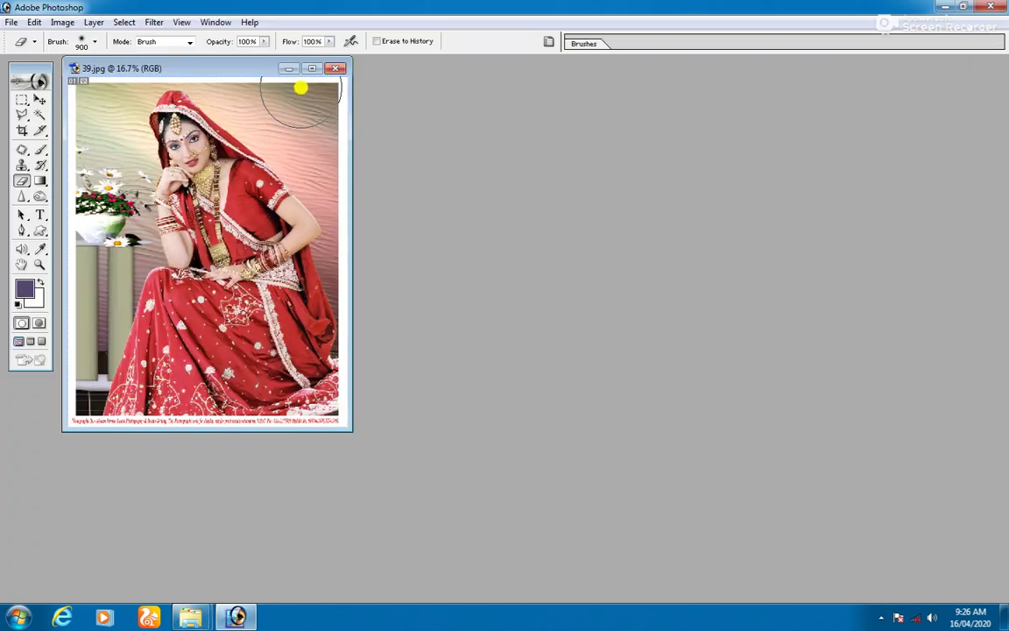
pyautogui.click(309, 70)
pyautogui.press('Tab')
pyautogui.scroll(1, 414, 310)
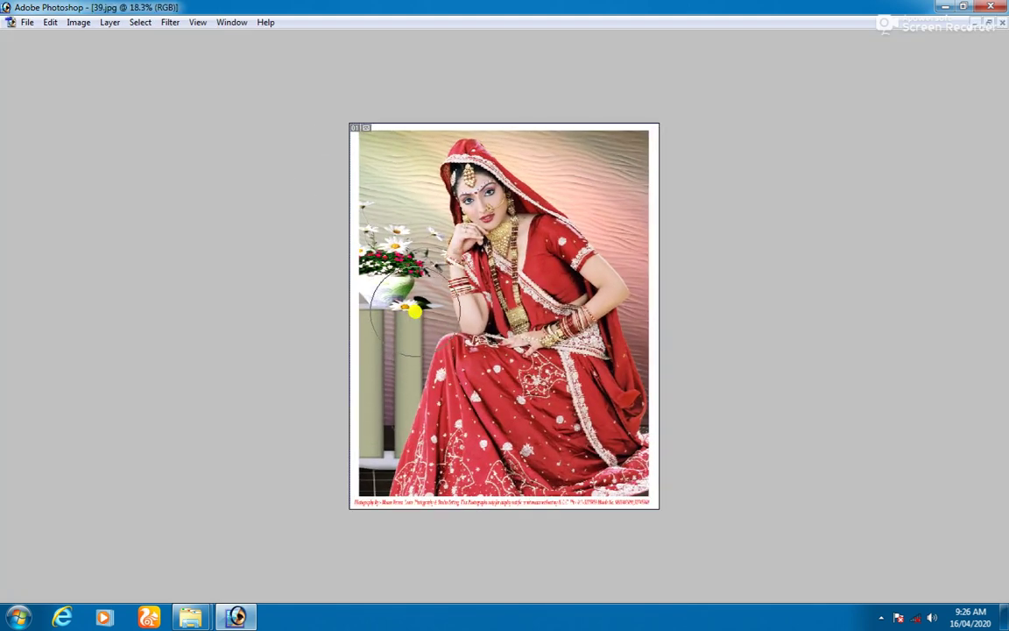
pyautogui.scroll(2, 392, 245)
pyautogui.scroll(1, 393, 261)
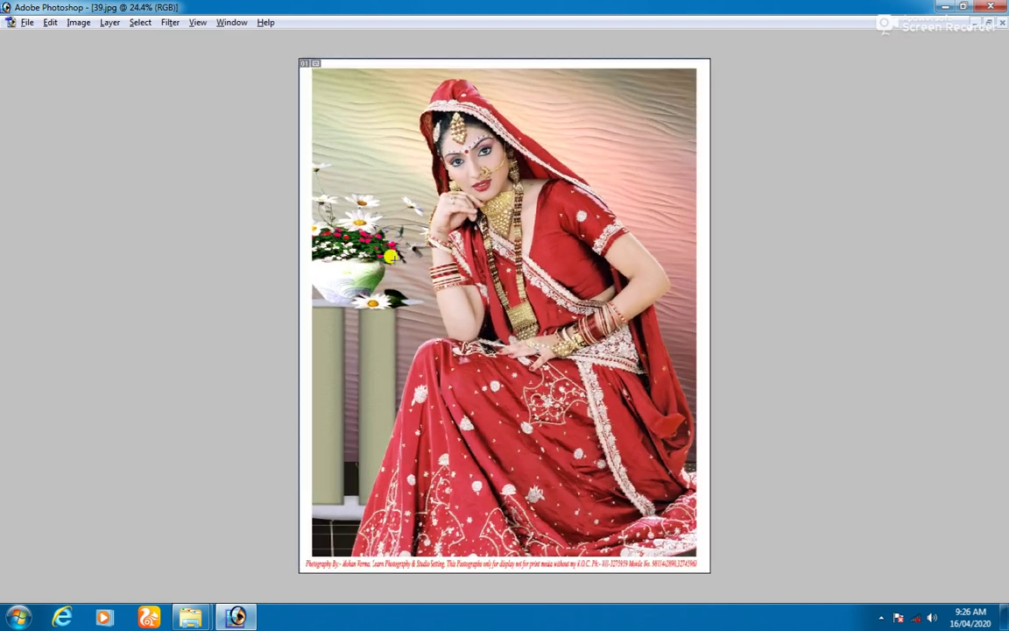
# Step: Crop the image to the photo area inside the white border and clear the selection
pyautogui.moveTo(367, 226); pyautogui.dragTo(691, 549)
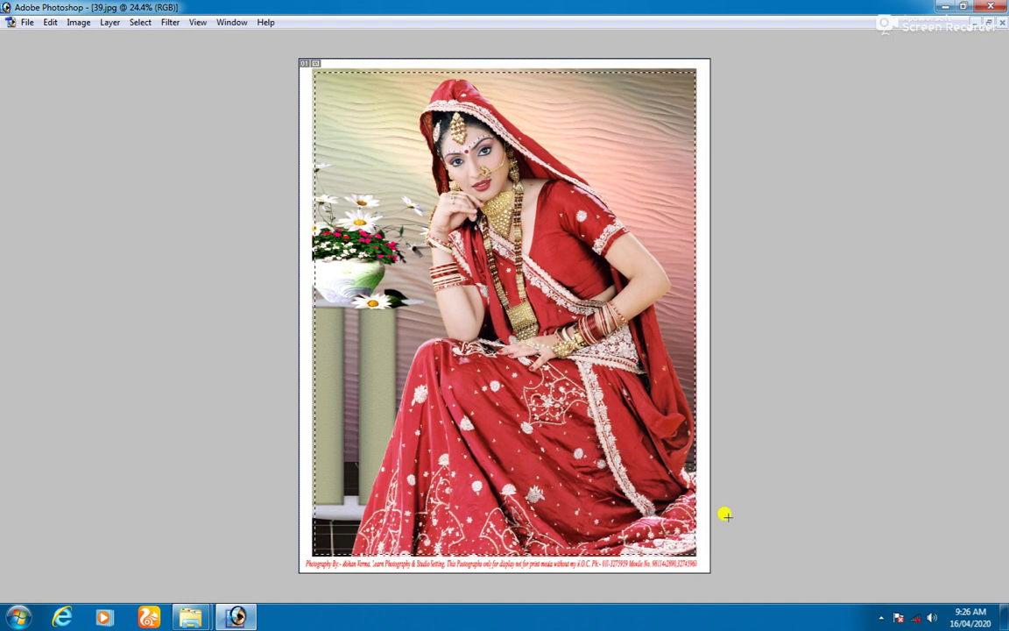
pyautogui.hotkey('alt', 'i')
pyautogui.press('p')
pyautogui.hotkey('ctrl', 'd')
pyautogui.press('Tab')
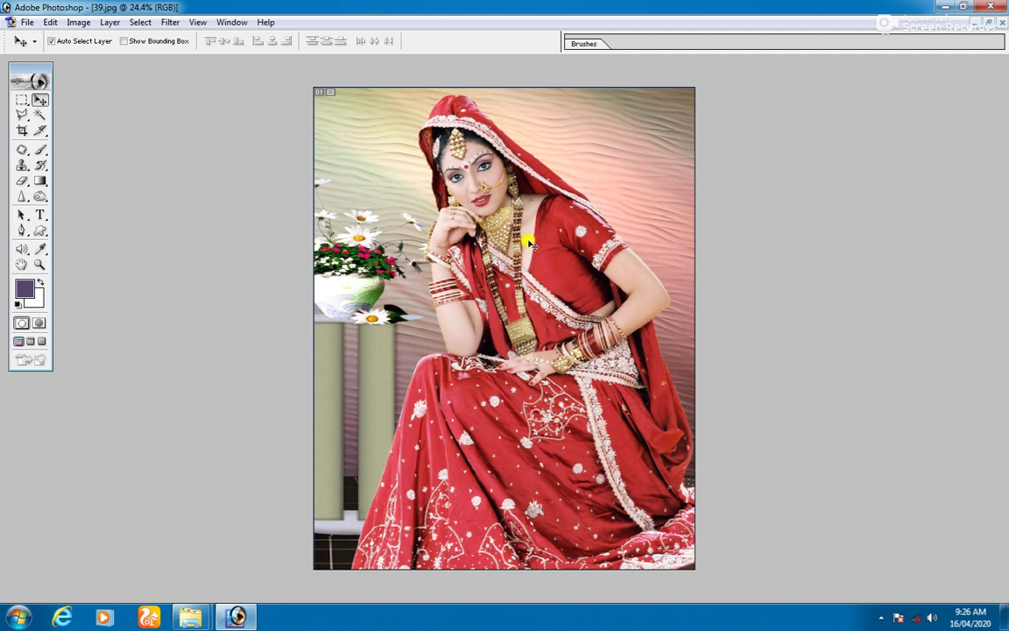
# Step: Start a Polygonal Lasso outline of the woman along the veil's outer edge, from her head down to the shoulder
pyautogui.scroll(2, 244, 255)
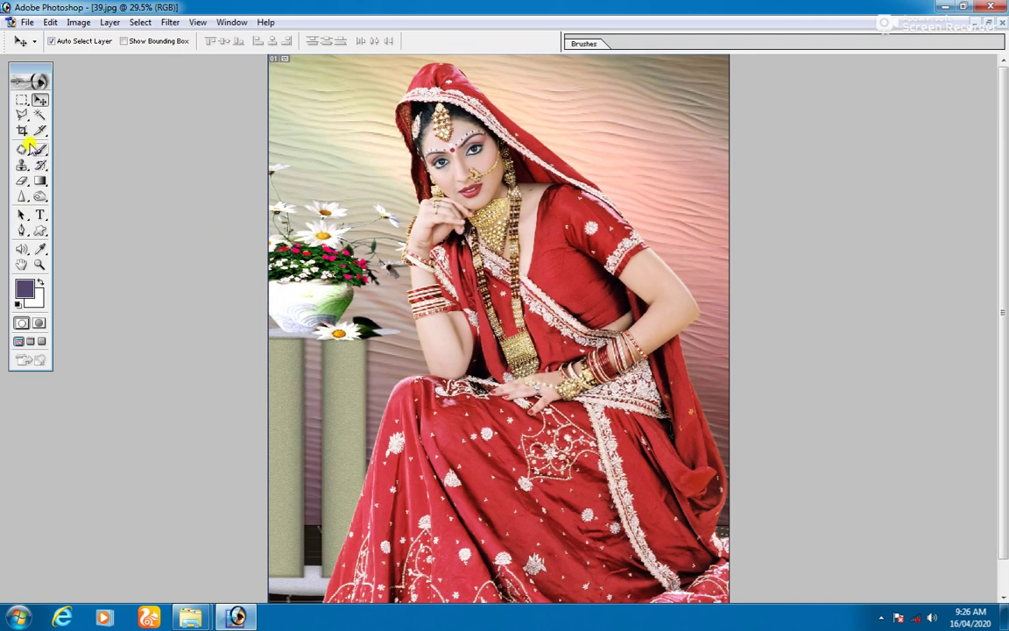
pyautogui.click(21, 114)
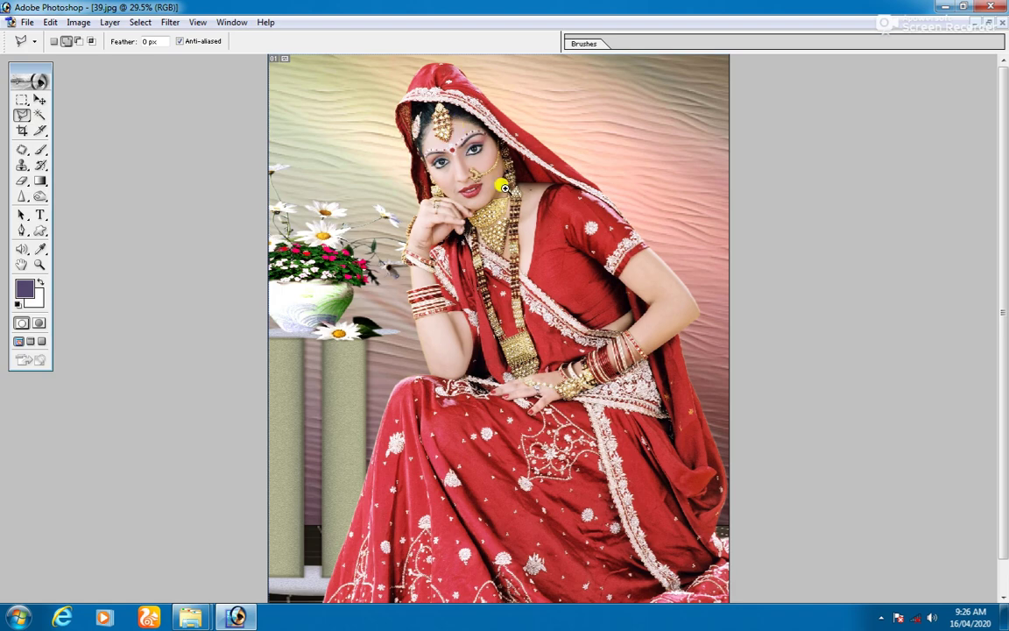
pyautogui.scroll(4, 536, 210)
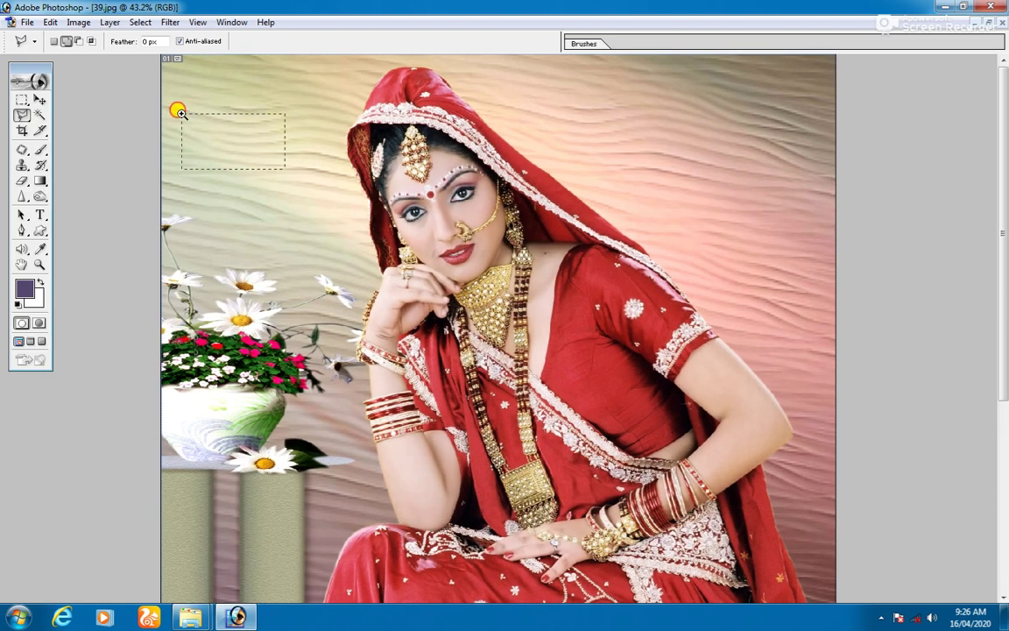
pyautogui.moveTo(181, 113); pyautogui.dragTo(667, 338)
pyautogui.moveTo(621, 310); pyautogui.dragTo(535, 450)
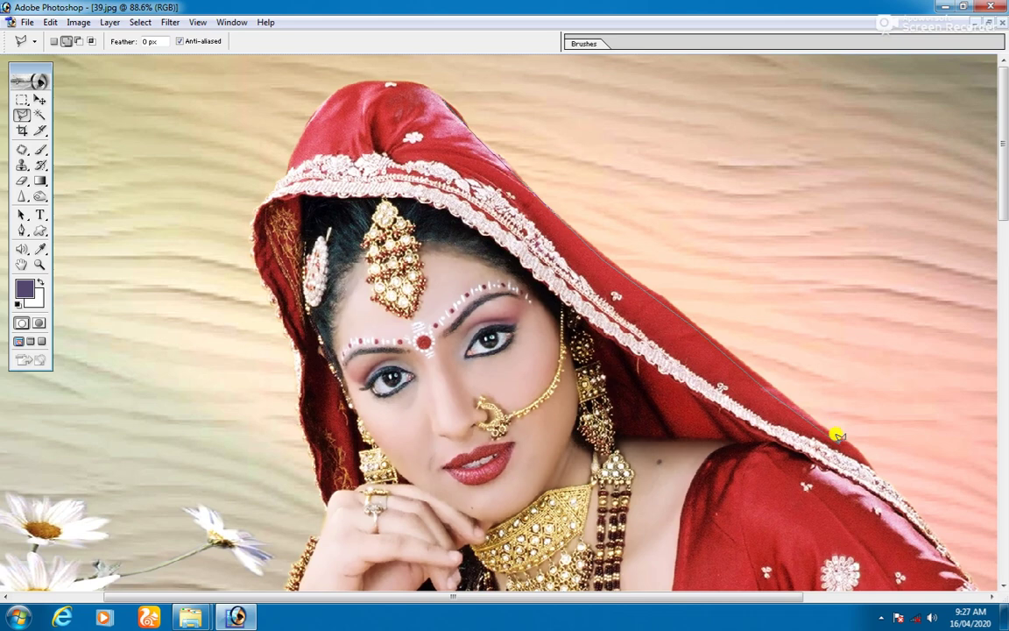
pyautogui.moveTo(869, 465); pyautogui.dragTo(613, 84)
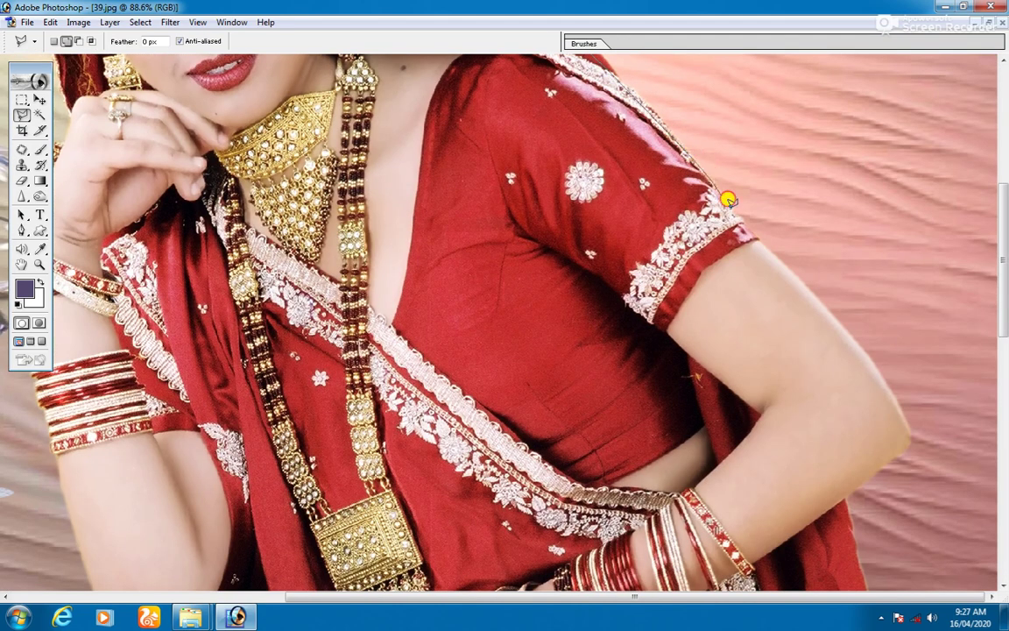
# Step: Continue the lasso outline around the sleeve, the bent elbow and the hanging drape to the photo's lower edge
pyautogui.click(758, 232)
pyautogui.moveTo(771, 244); pyautogui.dragTo(644, 101)
pyautogui.click(822, 156)
pyautogui.moveTo(822, 156)
pyautogui.mouseDown()
pyautogui.moveTo(889, 238)
pyautogui.moveTo(910, 286)
pyautogui.mouseUp()
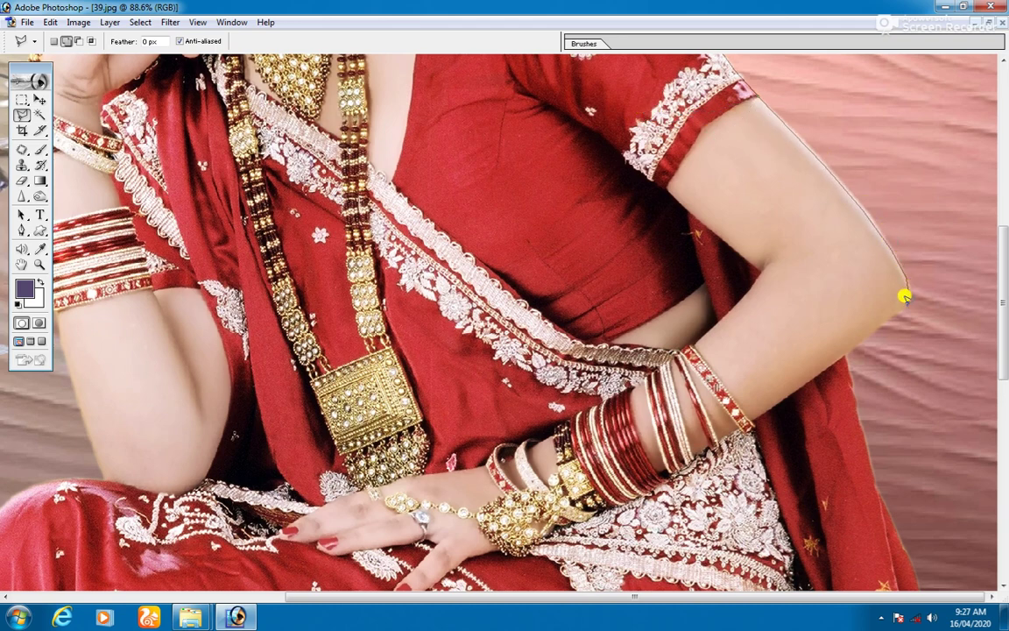
pyautogui.moveTo(875, 317)
pyautogui.mouseDown()
pyautogui.moveTo(843, 346)
pyautogui.moveTo(809, 169)
pyautogui.moveTo(878, 253)
pyautogui.moveTo(873, 299)
pyautogui.moveTo(875, 286)
pyautogui.moveTo(945, 453)
pyautogui.moveTo(853, 225)
pyautogui.moveTo(899, 225)
pyautogui.moveTo(969, 270)
pyautogui.moveTo(989, 355)
pyautogui.moveTo(953, 488)
pyautogui.moveTo(839, 310)
pyautogui.moveTo(911, 337)
pyautogui.moveTo(958, 334)
pyautogui.mouseUp()
pyautogui.scroll(-3, 876, 250)
pyautogui.scroll(-3, 855, 218)
pyautogui.scroll(-3, 958, 477)
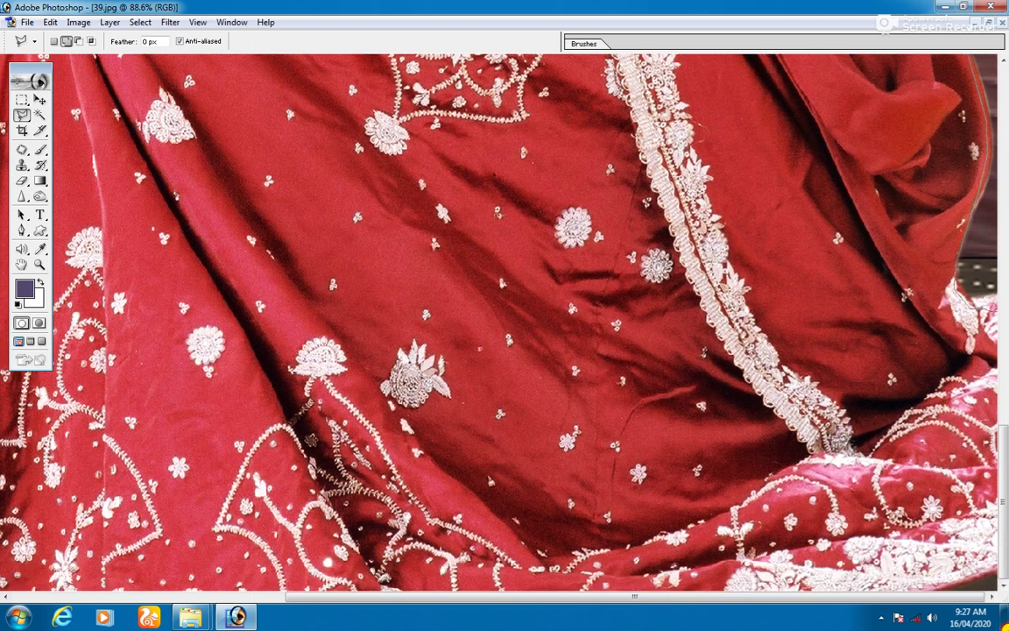
# Step: Trace the lasso outline up the skirt's outer edge on the flowerpot side, from the photo's lower edge toward the knee
pyautogui.moveTo(324, 362); pyautogui.dragTo(706, 359)
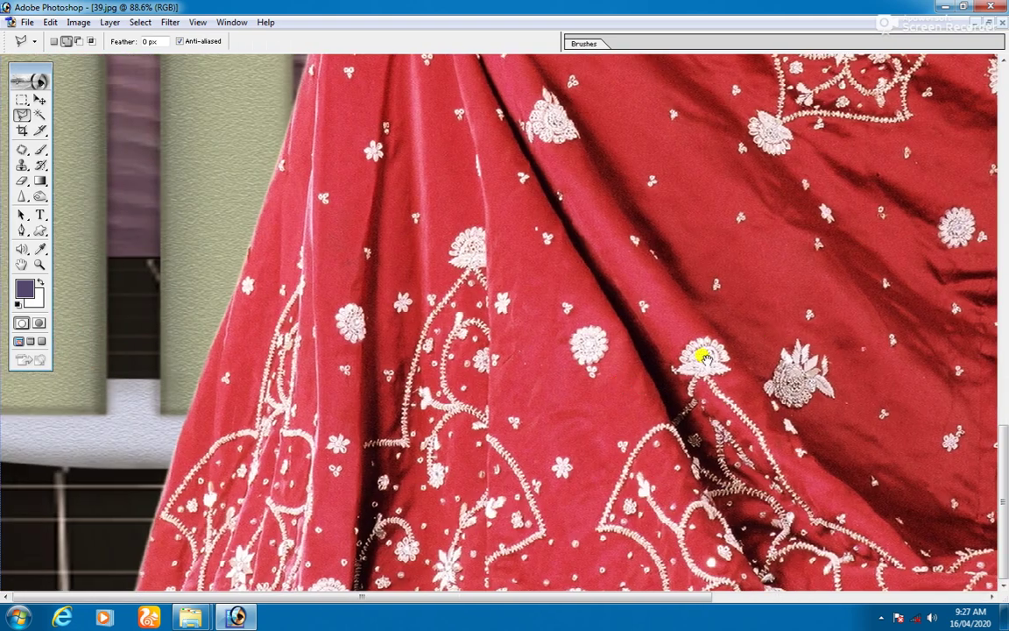
pyautogui.click(135, 585)
pyautogui.click(195, 397)
pyautogui.click(246, 252)
pyautogui.moveTo(245, 253)
pyautogui.mouseDown()
pyautogui.moveTo(284, 171)
pyautogui.moveTo(287, 124)
pyautogui.moveTo(249, 414)
pyautogui.moveTo(286, 261)
pyautogui.moveTo(350, 116)
pyautogui.moveTo(375, 89)
pyautogui.moveTo(452, 76)
pyautogui.moveTo(498, 342)
pyautogui.mouseUp()
pyautogui.click(455, 88)
# Step: Trace the lasso outline from the knee up the raised forearm, following the bangles and the bracelet to the hand
pyautogui.keyDown('ctrl'); pyautogui.click(507, 318); pyautogui.keyUp('ctrl')
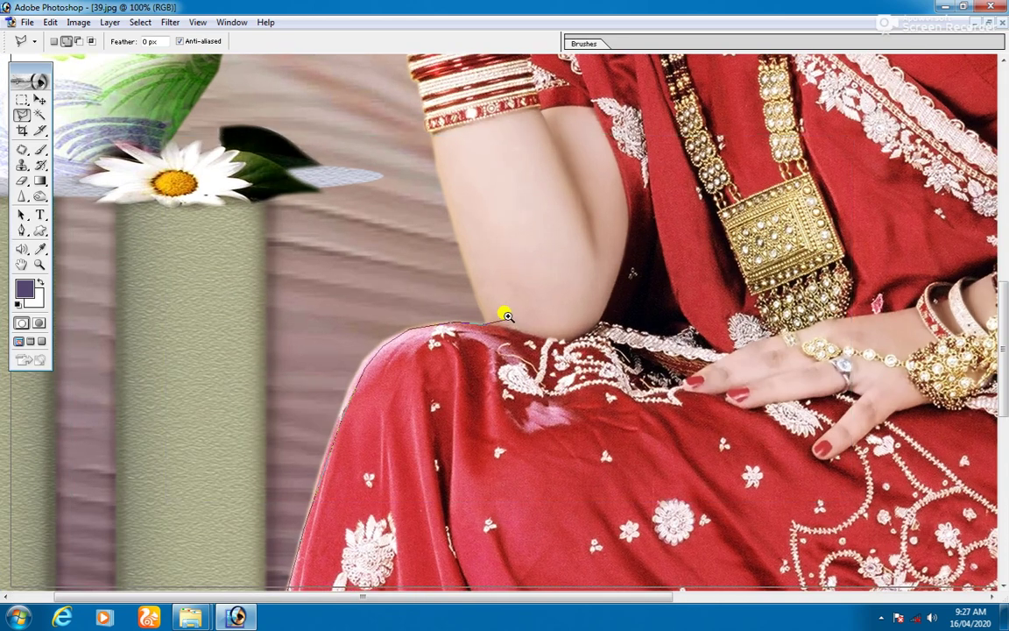
pyautogui.keyDown('ctrl'); pyautogui.click(507, 317); pyautogui.keyUp('ctrl')
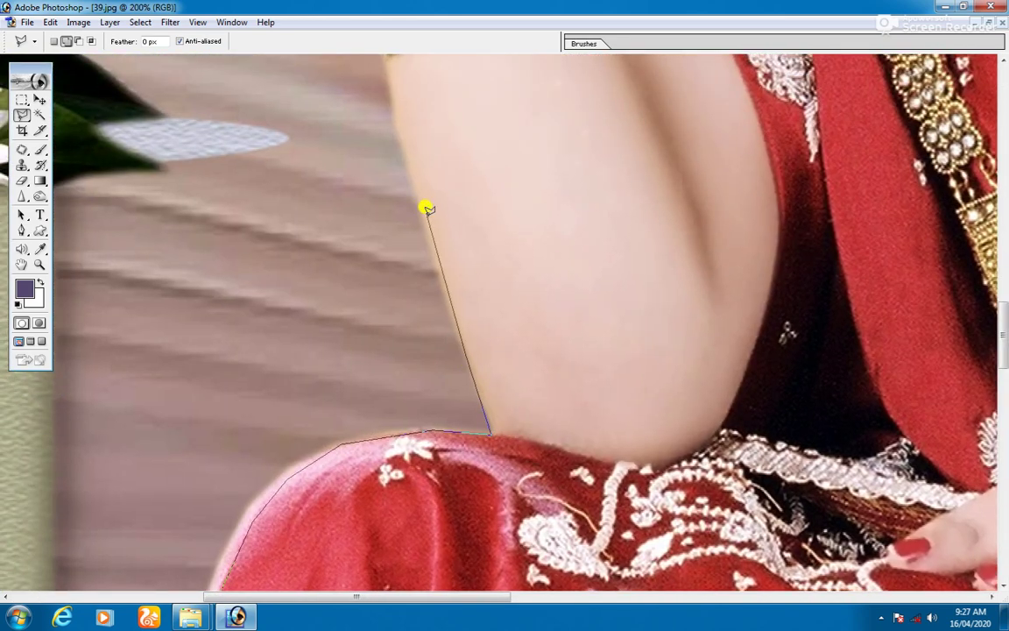
pyautogui.moveTo(417, 198); pyautogui.dragTo(501, 470)
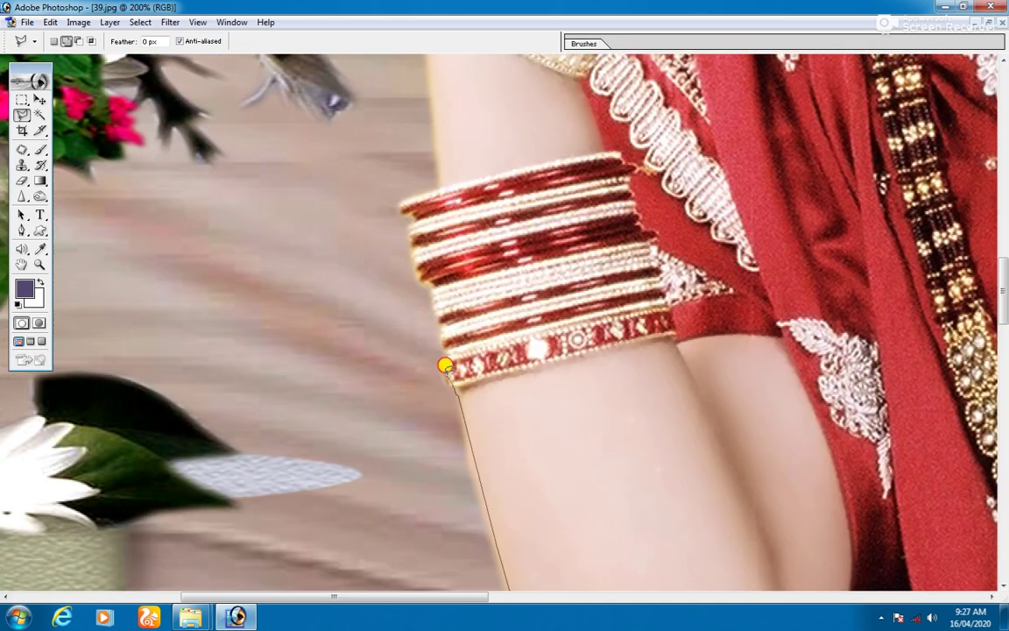
pyautogui.moveTo(445, 366)
pyautogui.mouseDown()
pyautogui.moveTo(433, 279)
pyautogui.moveTo(409, 224)
pyautogui.moveTo(431, 187)
pyautogui.moveTo(446, 383)
pyautogui.moveTo(440, 273)
pyautogui.moveTo(385, 226)
pyautogui.moveTo(386, 160)
pyautogui.moveTo(372, 122)
pyautogui.moveTo(386, 342)
pyautogui.moveTo(402, 325)
pyautogui.moveTo(395, 292)
pyautogui.moveTo(410, 225)
pyautogui.moveTo(439, 208)
pyautogui.mouseUp()
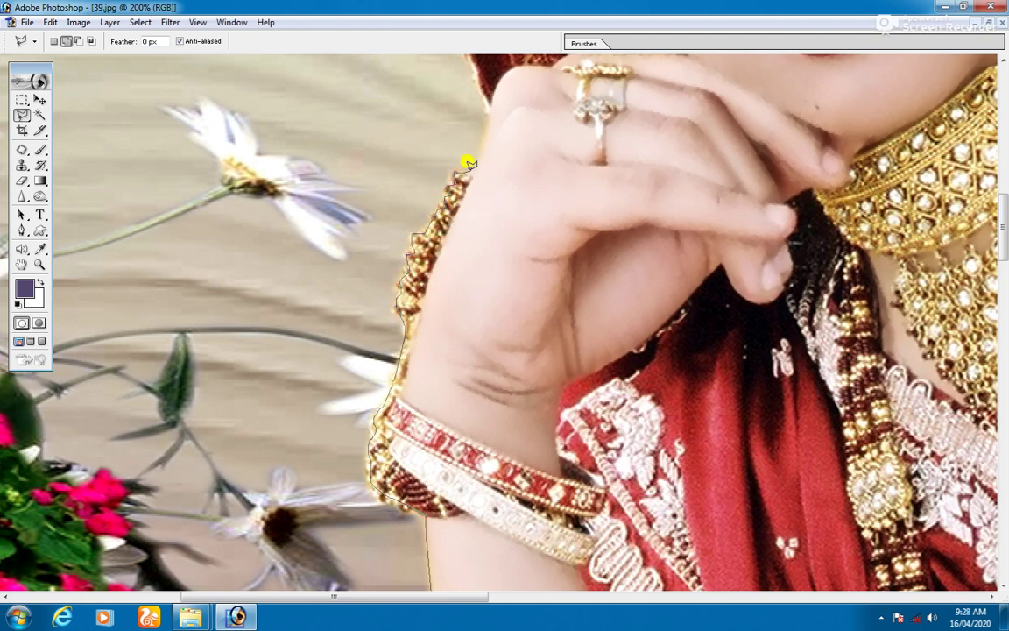
# Step: Trace the lasso outline past the hand and over the beaded veil edge, closing the selection at the top of the head
pyautogui.moveTo(471, 162); pyautogui.dragTo(448, 321)
pyautogui.moveTo(481, 261)
pyautogui.mouseDown()
pyautogui.moveTo(425, 68)
pyautogui.moveTo(488, 408)
pyautogui.moveTo(514, 451)
pyautogui.moveTo(494, 406)
pyautogui.moveTo(506, 340)
pyautogui.mouseUp()
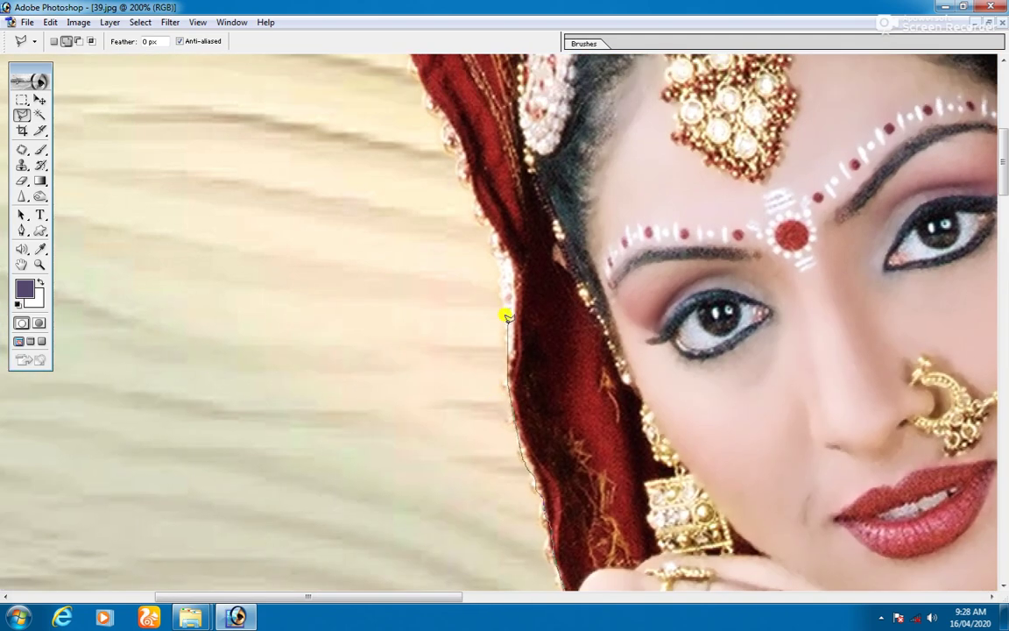
pyautogui.moveTo(494, 237)
pyautogui.mouseDown()
pyautogui.moveTo(475, 209)
pyautogui.moveTo(462, 151)
pyautogui.moveTo(426, 95)
pyautogui.moveTo(535, 433)
pyautogui.moveTo(504, 383)
pyautogui.moveTo(490, 311)
pyautogui.moveTo(498, 259)
pyautogui.moveTo(527, 210)
pyautogui.moveTo(603, 155)
pyautogui.moveTo(576, 165)
pyautogui.moveTo(473, 398)
pyautogui.moveTo(507, 281)
pyautogui.moveTo(488, 234)
pyautogui.mouseUp()
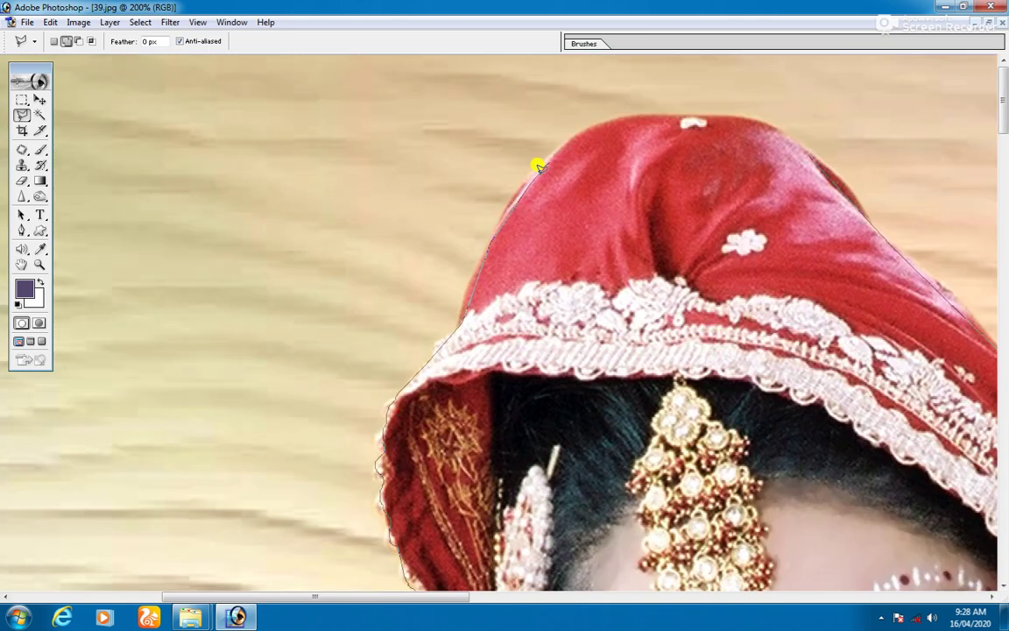
pyautogui.moveTo(599, 118); pyautogui.dragTo(669, 108)
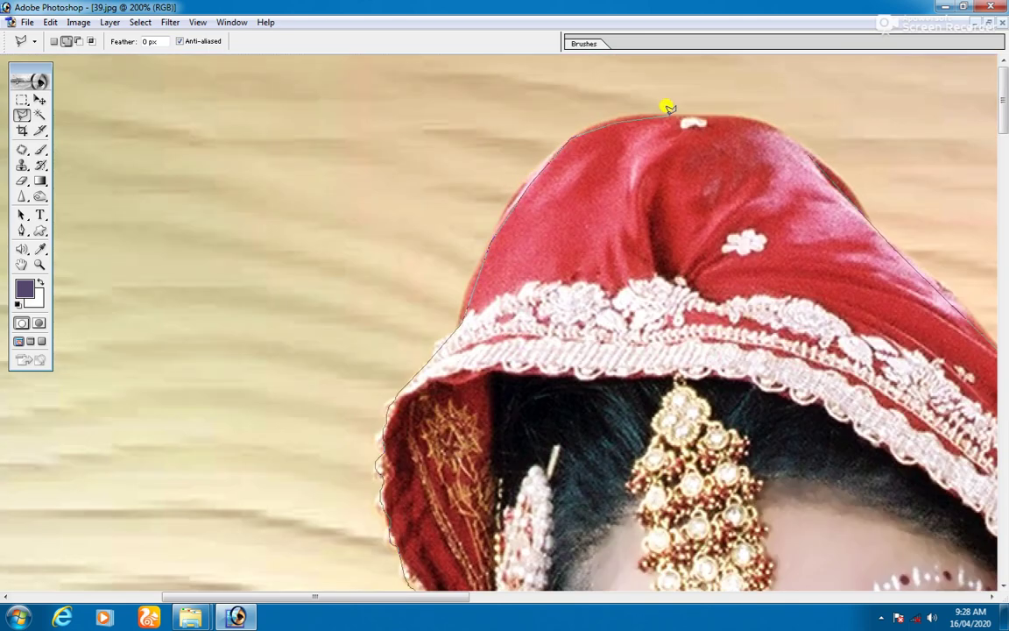
pyautogui.doubleClick(779, 127)
pyautogui.scroll(-10, 791, 202)
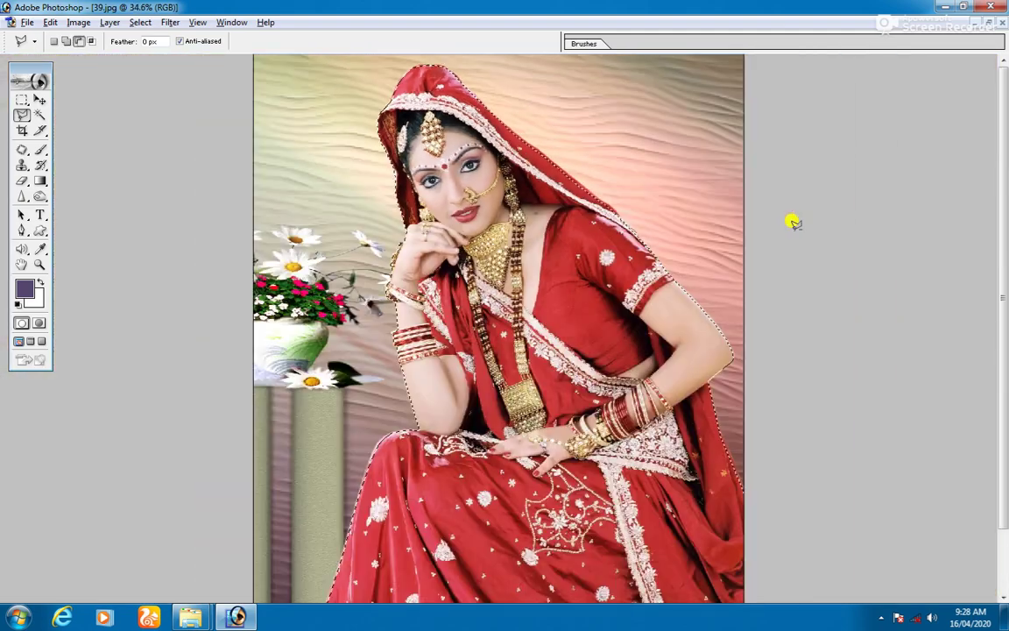
# Step: Feather the selection around the woman with a radius of 1 pixel
pyautogui.scroll(6, 637, 430)
pyautogui.scroll(-4, 651, 404)
pyautogui.scroll(-2, 530, 375)
pyautogui.scroll(1, 530, 385)
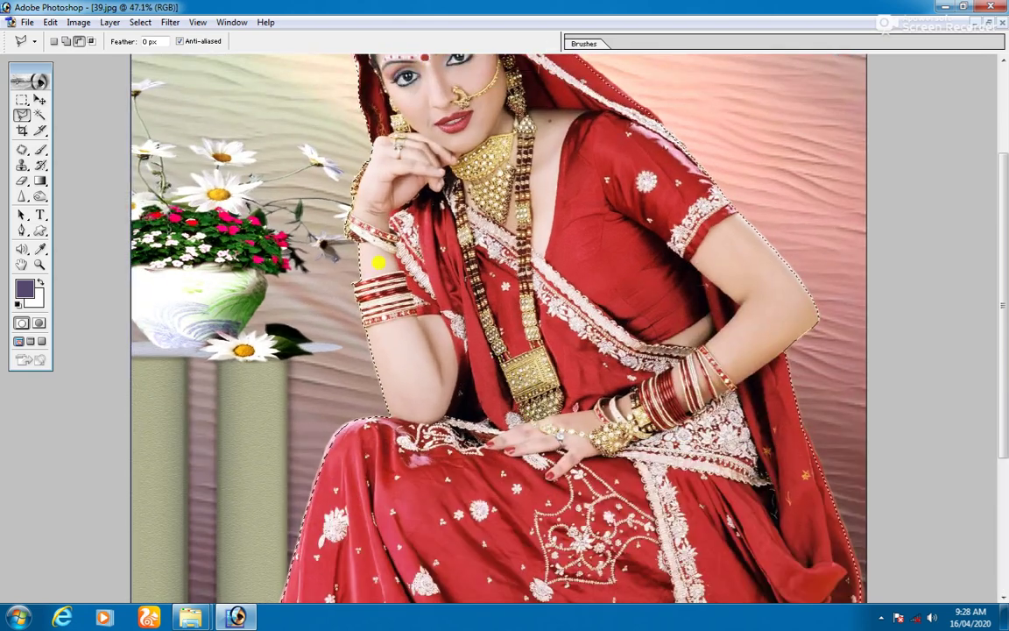
pyautogui.hotkey('ctrl', 'alt', 'd')
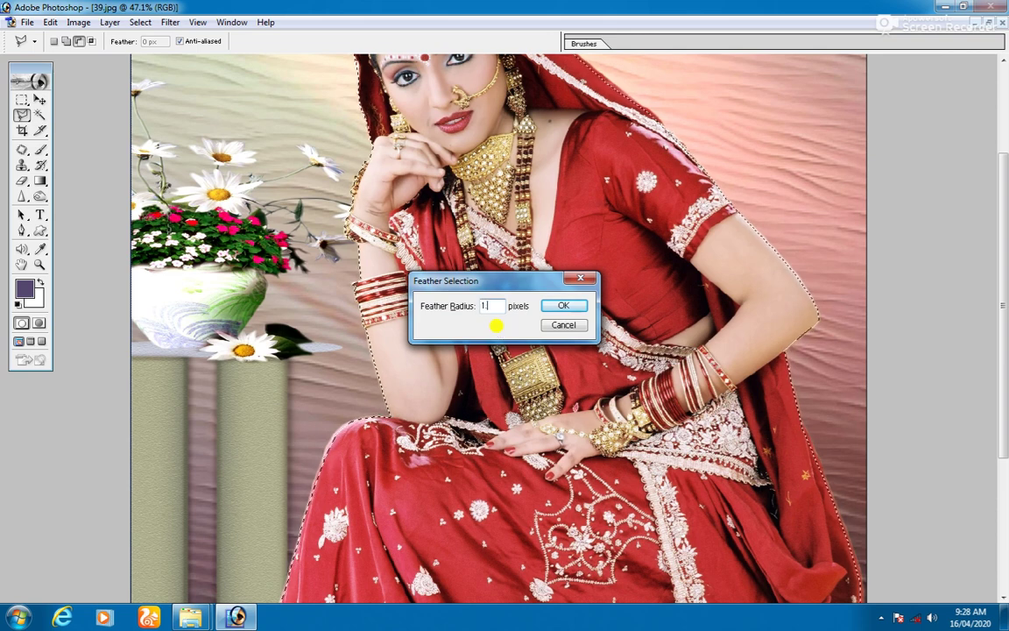
pyautogui.click(566, 304)
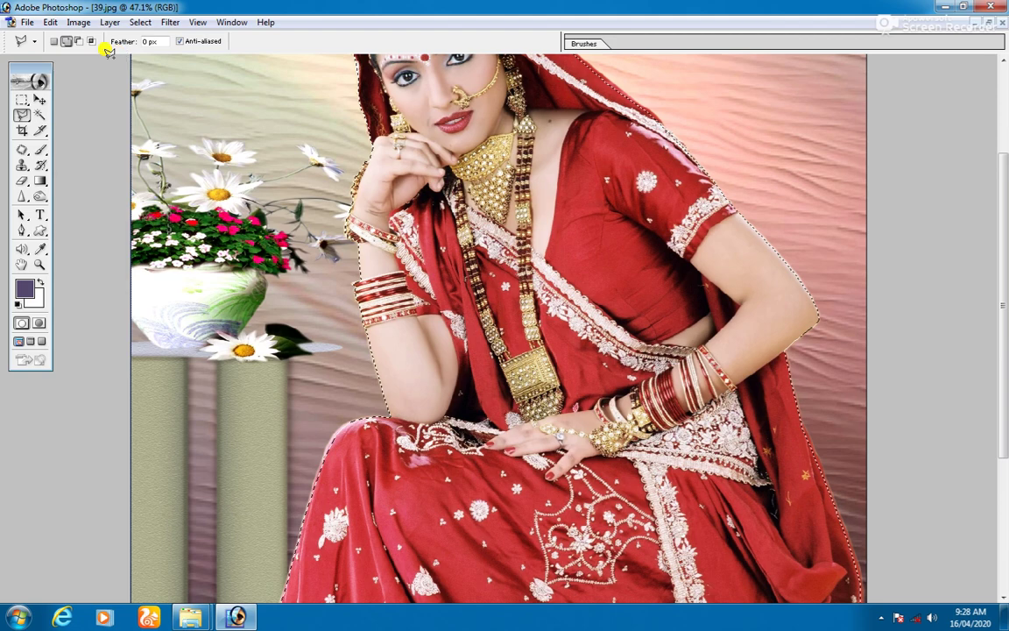
# Step: Copy the selected woman and paste her as a new layer over the photo
pyautogui.click(53, 22)
pyautogui.click(88, 126)
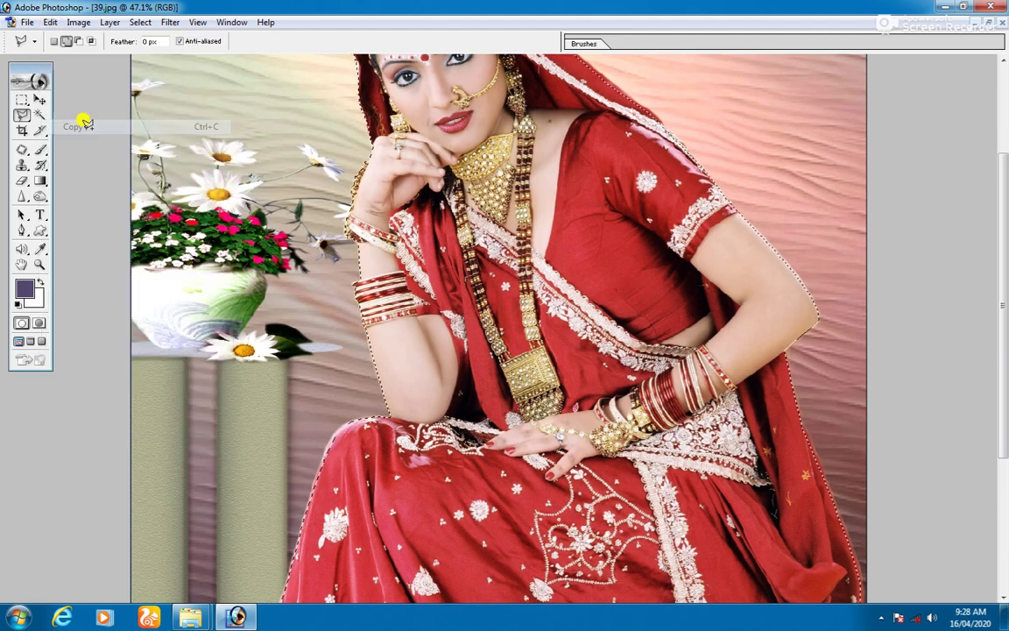
pyautogui.click(51, 23)
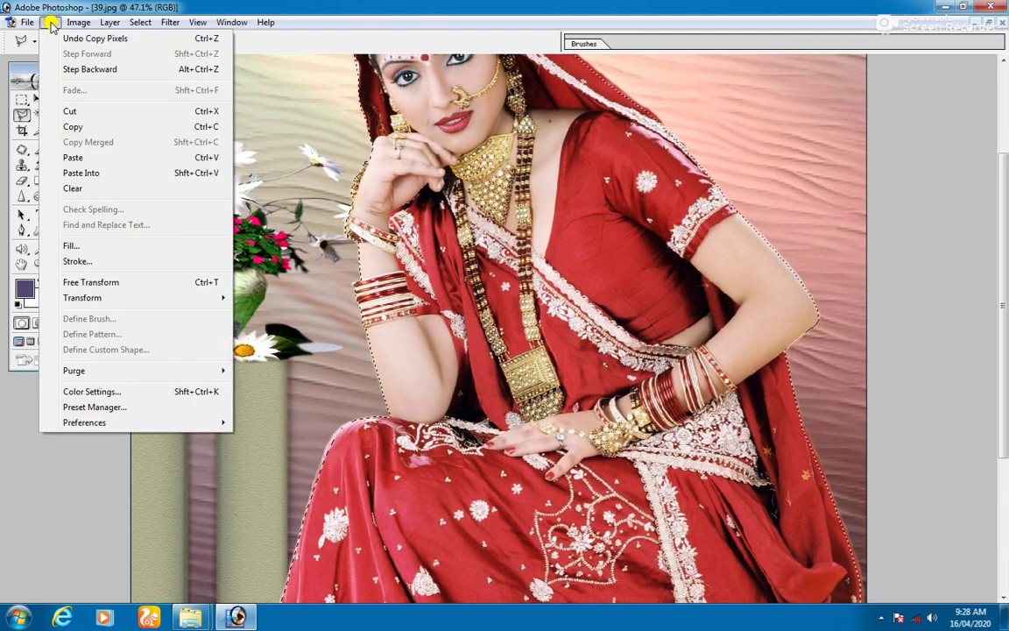
pyautogui.click(75, 159)
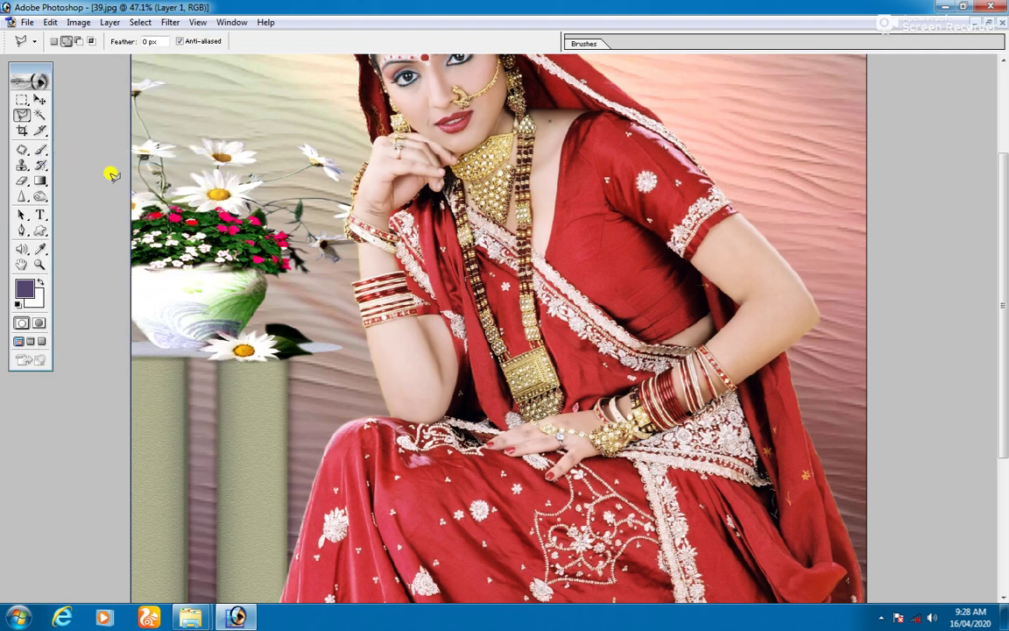
# Step: Test the pasted cut-out by moving it downward and back over the original figure
pyautogui.click(39, 99)
pyautogui.moveTo(451, 168)
pyautogui.mouseDown()
pyautogui.moveTo(480, 210)
pyautogui.moveTo(500, 283)
pyautogui.moveTo(460, 227)
pyautogui.mouseUp()
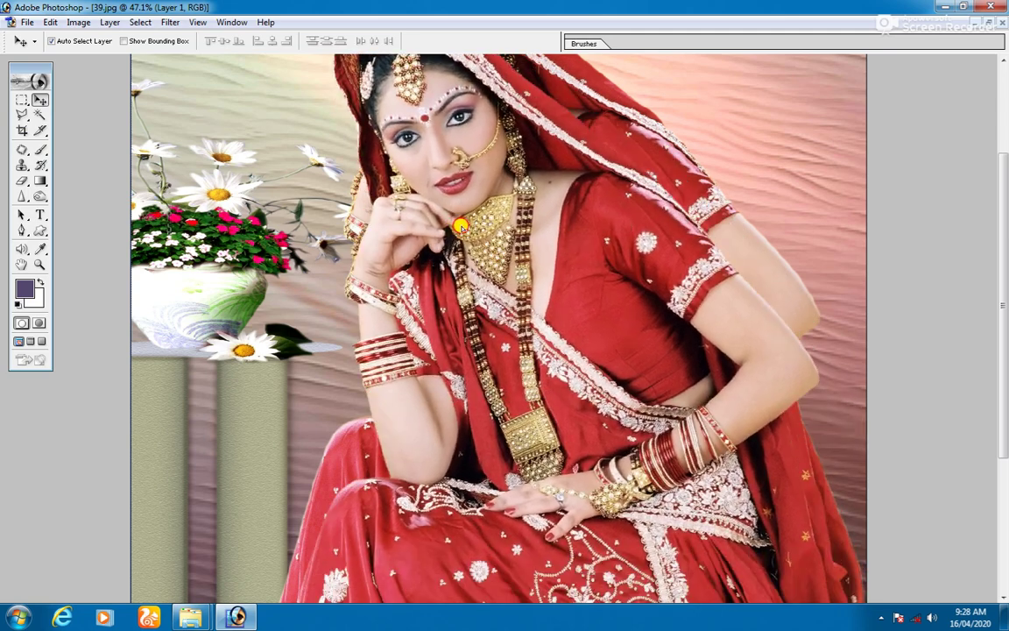
pyautogui.hotkey('ctrl', '0')
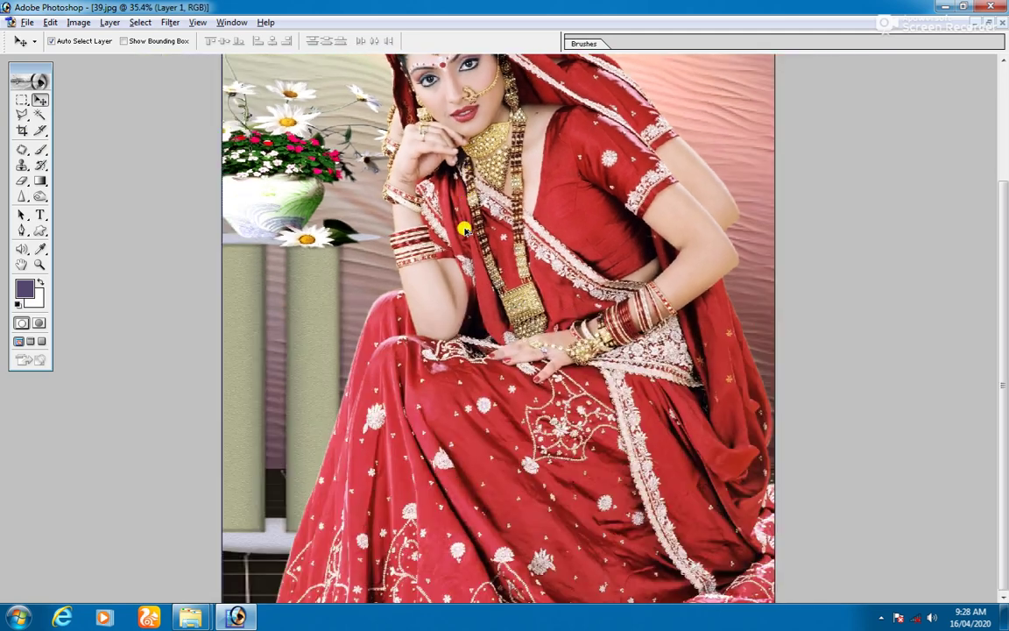
pyautogui.moveTo(545, 234); pyautogui.dragTo(555, 206)
# Step: Apply a Gaussian Blur with a radius of 91.3 pixels to the Background layer behind the woman
pyautogui.rightClick(607, 102)
pyautogui.click(627, 112)
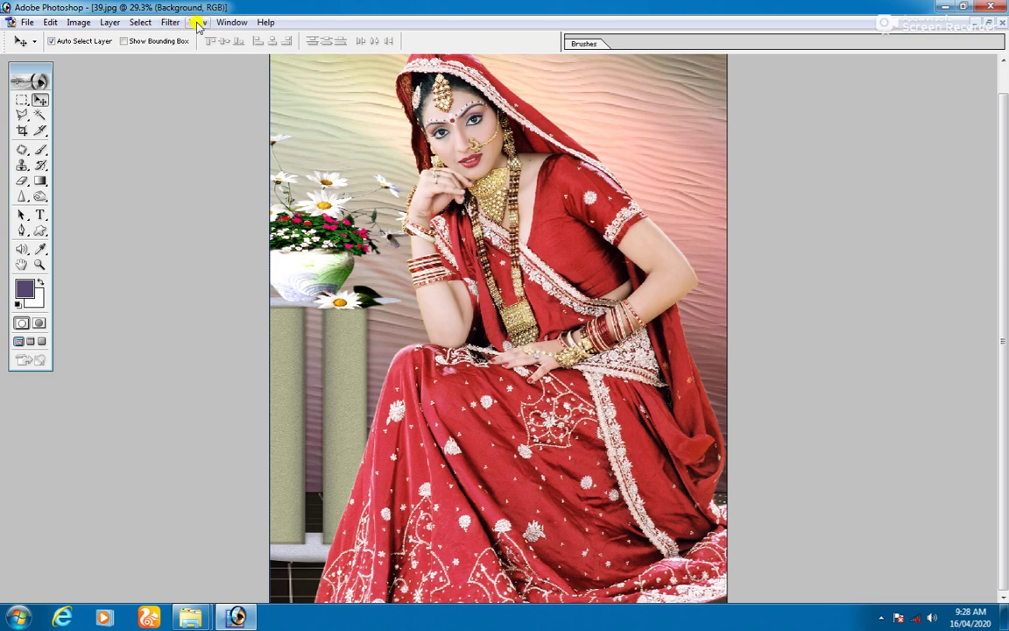
pyautogui.click(140, 22)
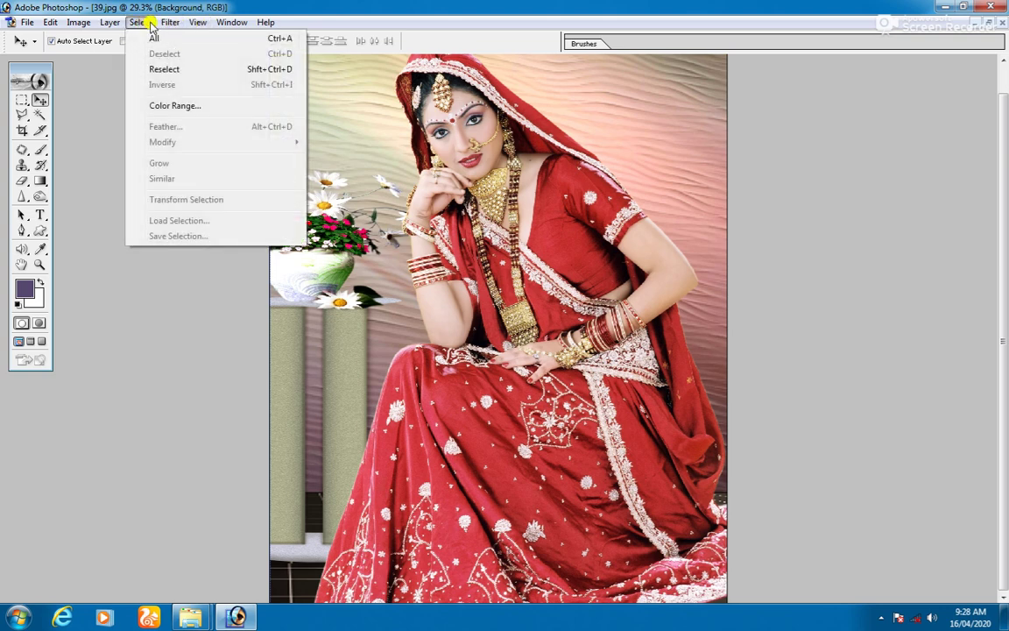
pyautogui.moveTo(171, 24)
pyautogui.moveTo(203, 127)
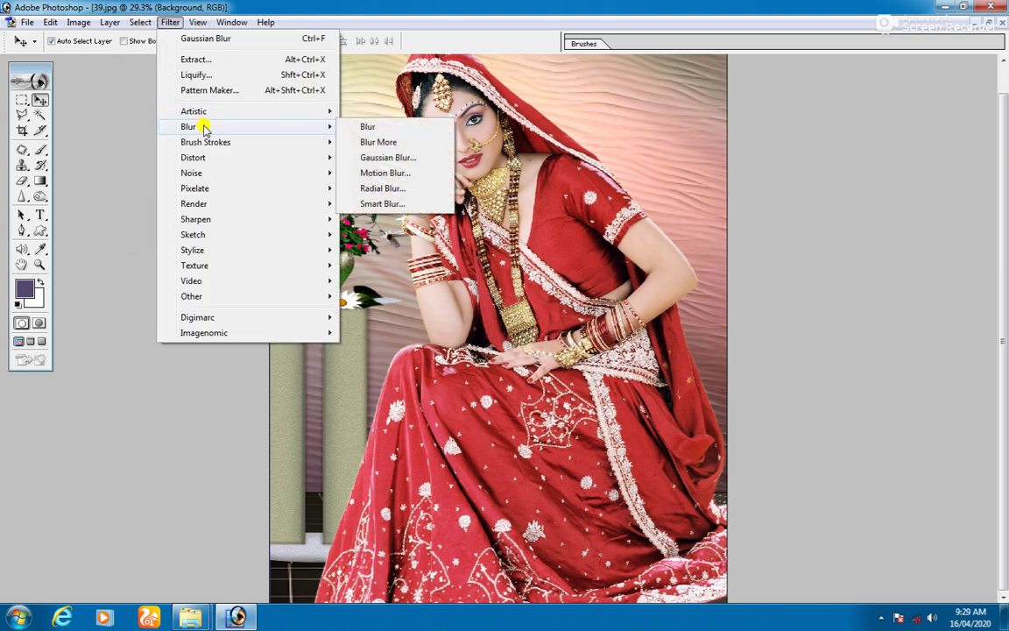
pyautogui.click(379, 158)
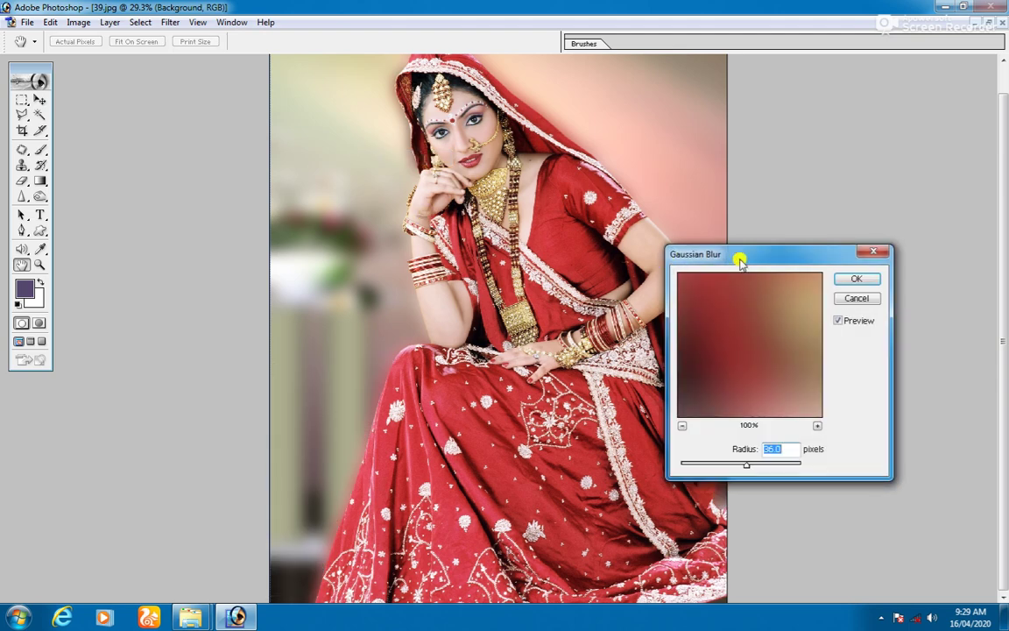
pyautogui.moveTo(732, 251); pyautogui.dragTo(743, 235)
pyautogui.moveTo(762, 445); pyautogui.dragTo(782, 442)
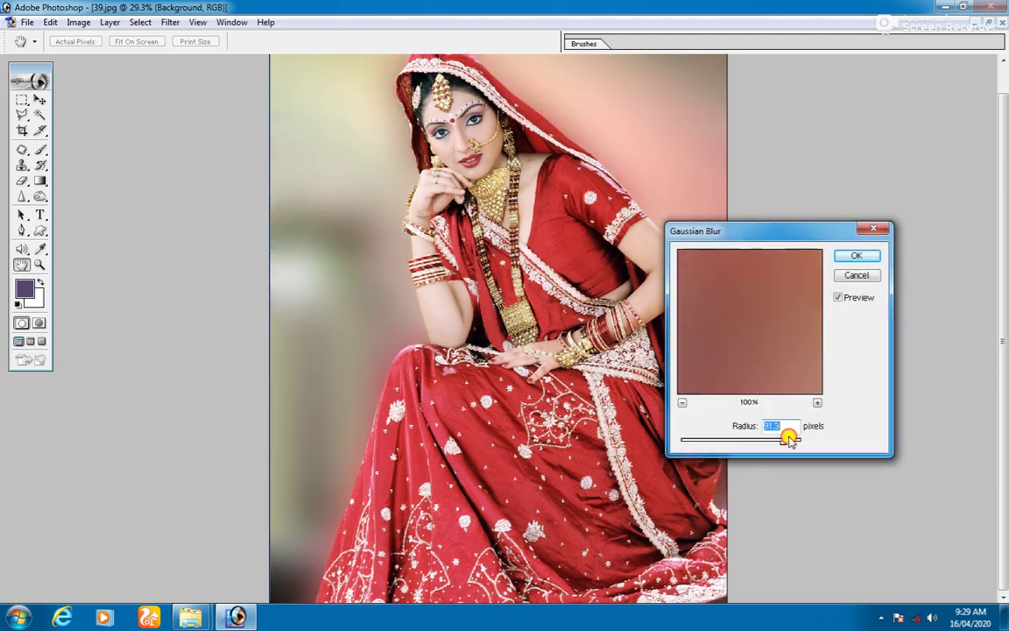
pyautogui.click(855, 255)
pyautogui.press('v')
pyautogui.hotkey('ctrl', '0')
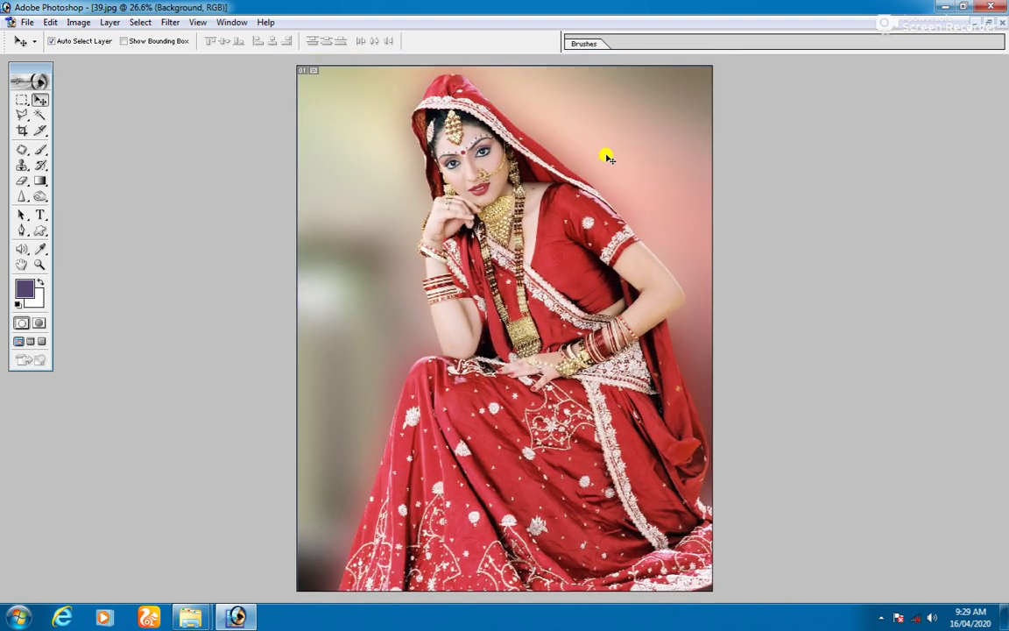
# Step: Recolour the blurred Background layer with Hue/Saturation at Hue +136, Saturation +86 and Lightness +34
pyautogui.click(79, 23)
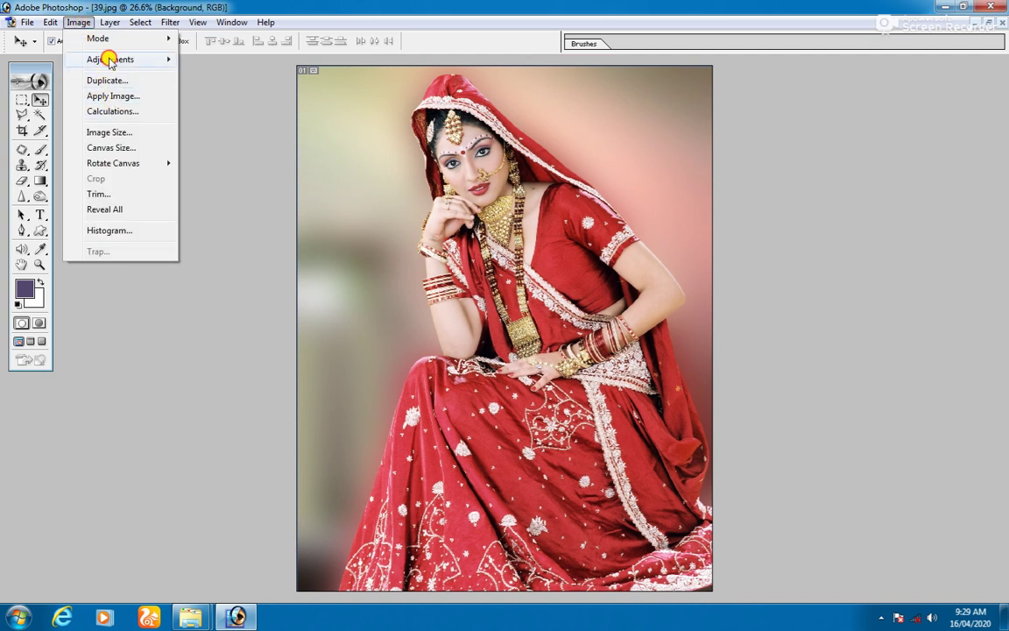
pyautogui.moveTo(103, 61)
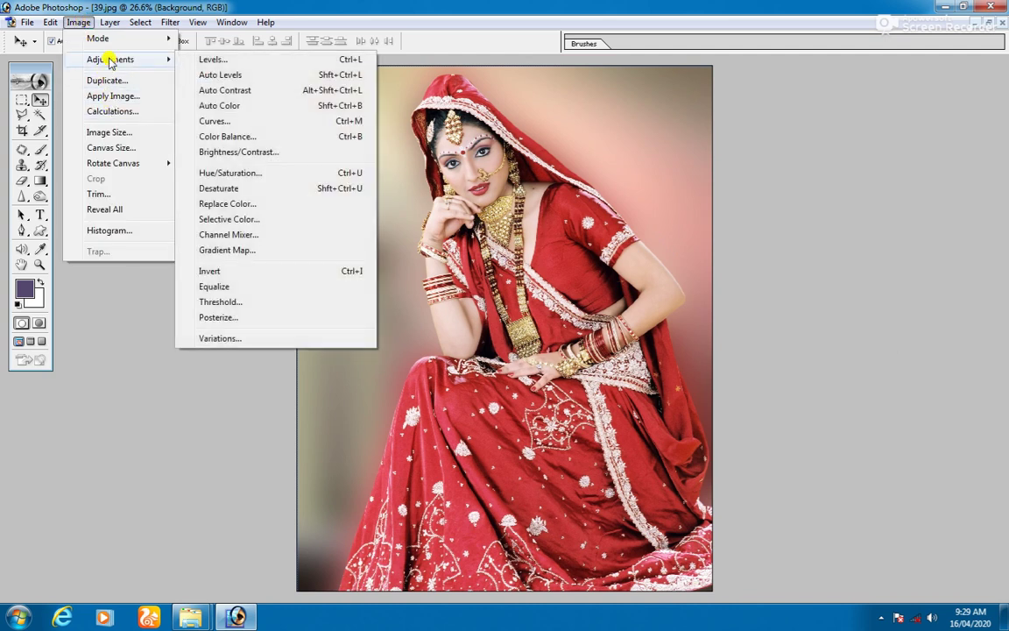
pyautogui.click(224, 175)
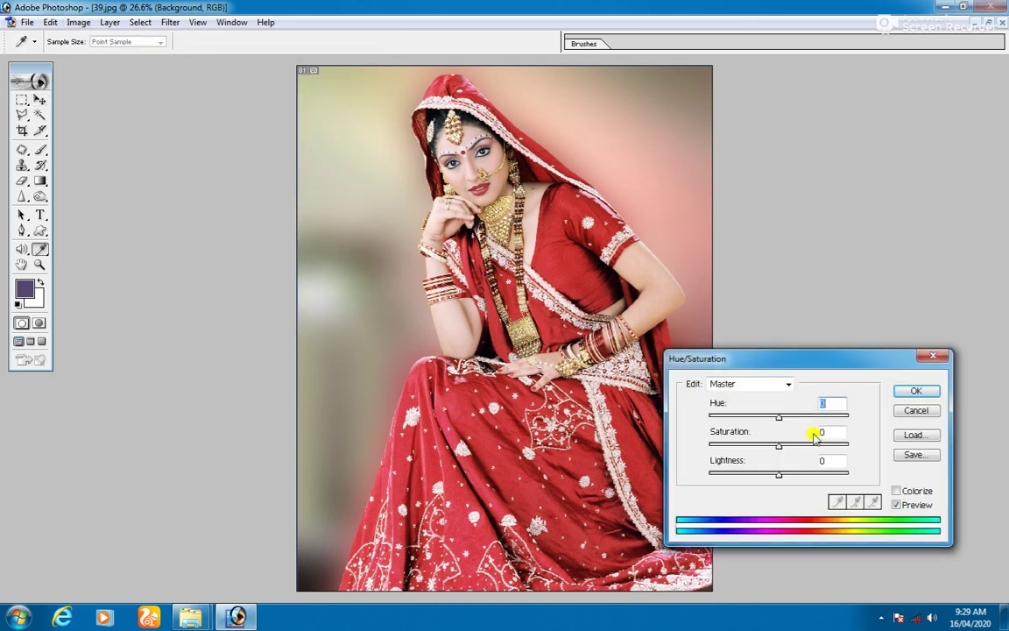
pyautogui.moveTo(817, 447); pyautogui.dragTo(806, 367)
pyautogui.moveTo(797, 417); pyautogui.dragTo(837, 419)
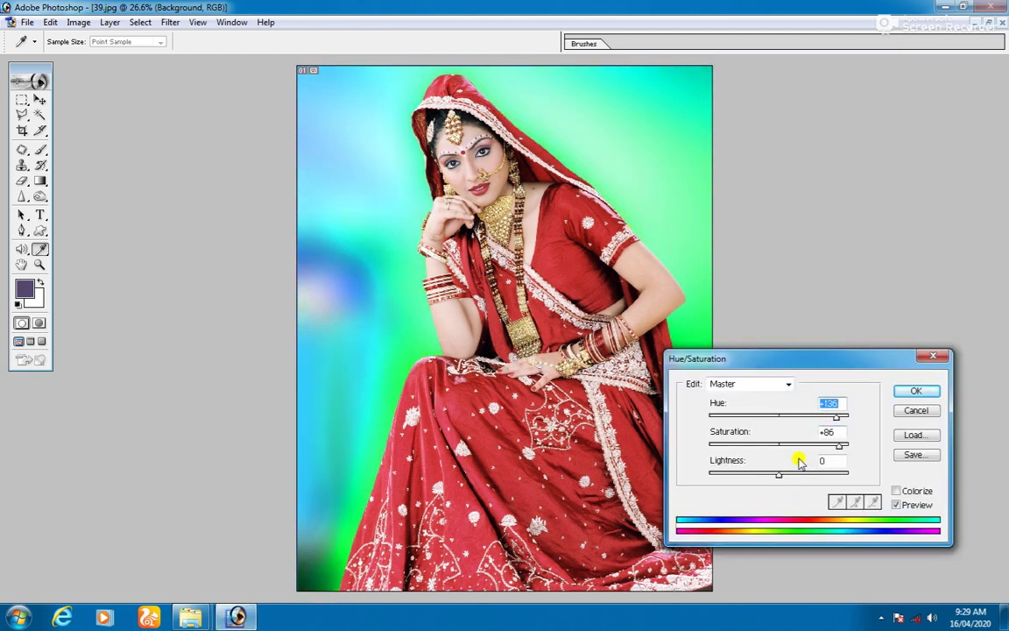
pyautogui.moveTo(799, 474); pyautogui.dragTo(802, 475)
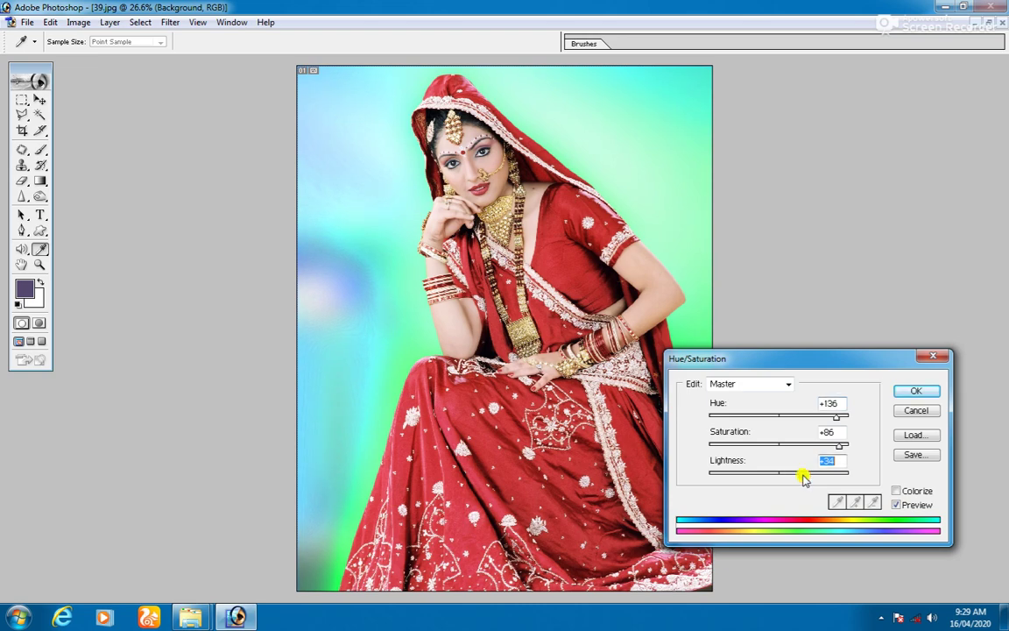
pyautogui.click(913, 391)
pyautogui.press('v')
# Step: Switch to Windows Explorer and open the Krijma Album folder on New Volume (I:)
pyautogui.press('super')
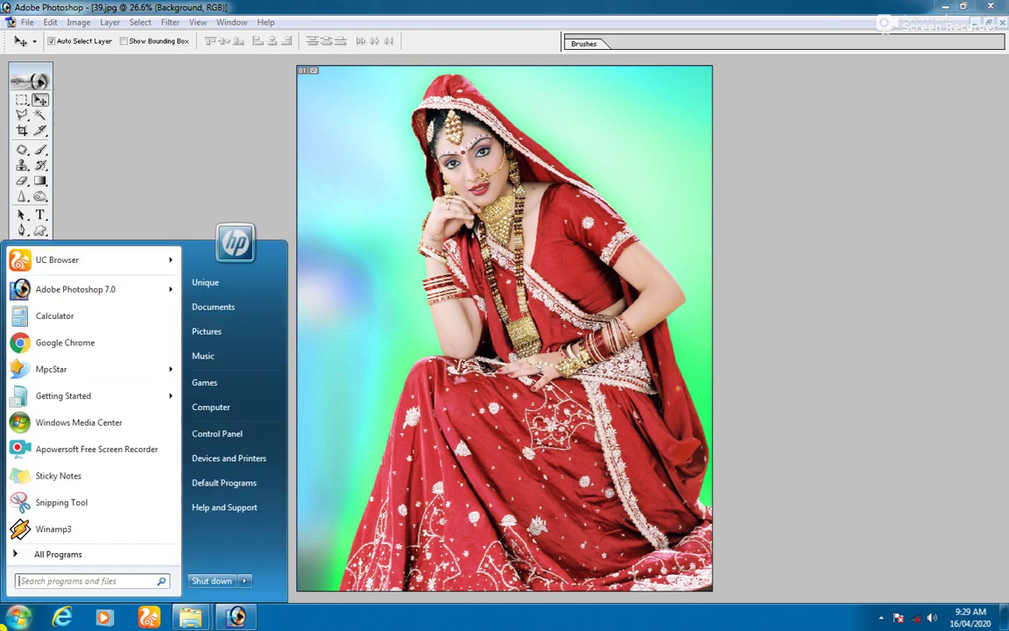
pyautogui.click(214, 414)
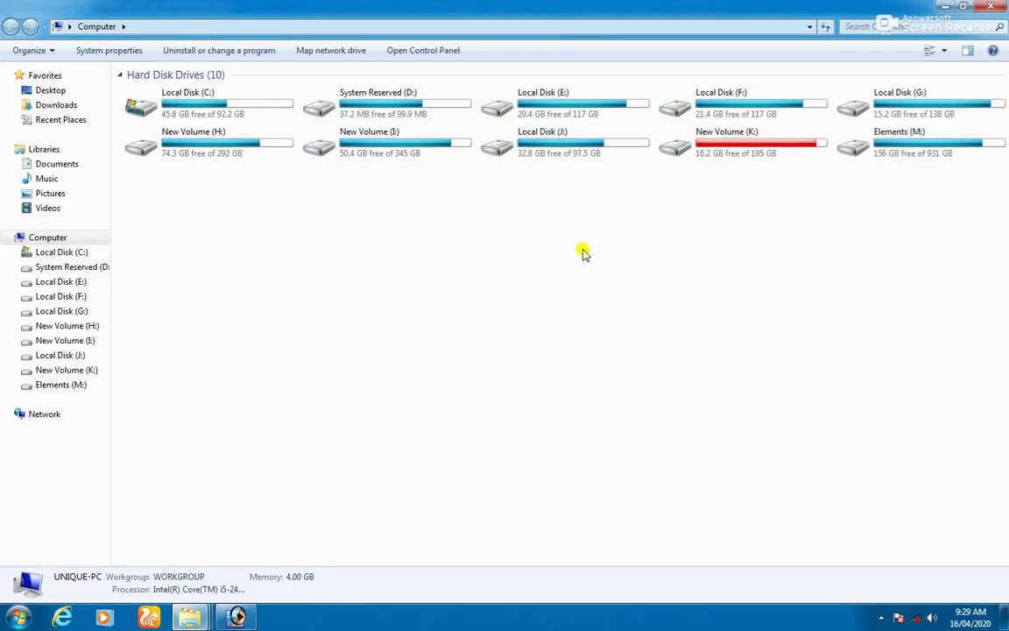
pyautogui.doubleClick(564, 154)
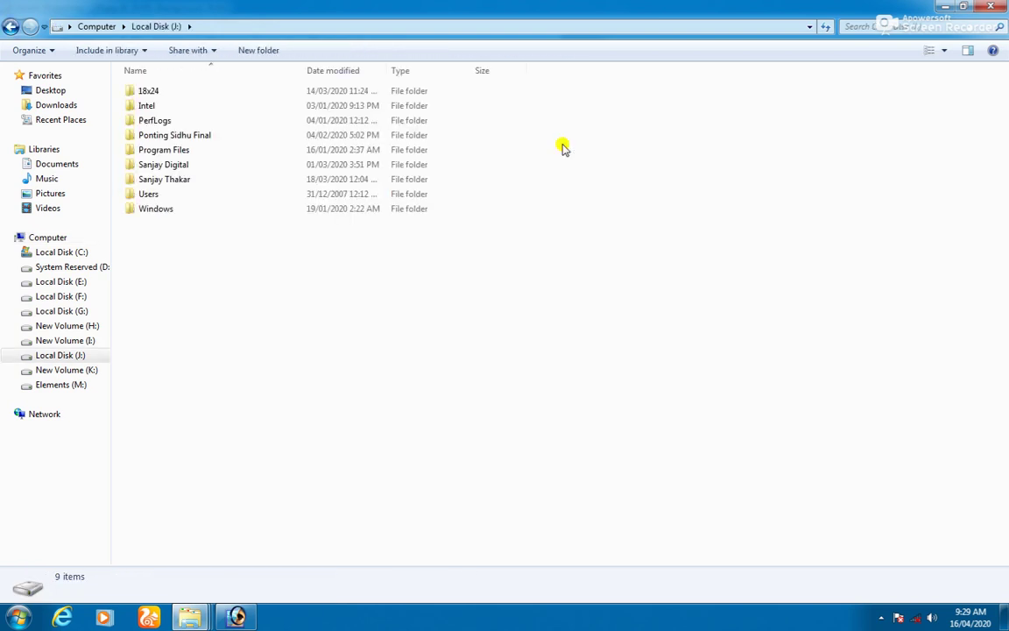
pyautogui.press('BackSpace')
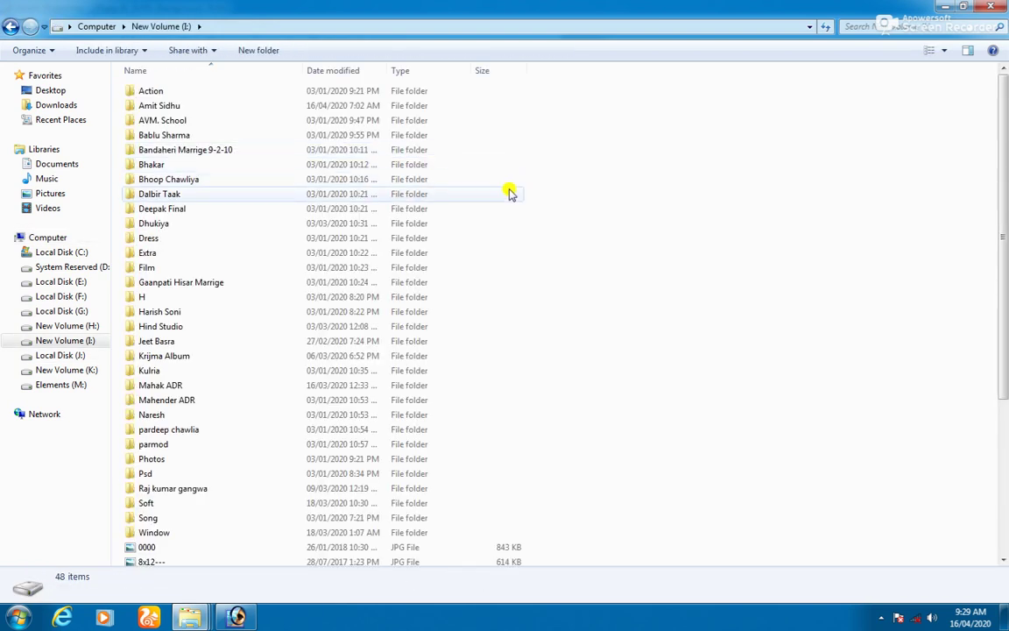
pyautogui.press('k')
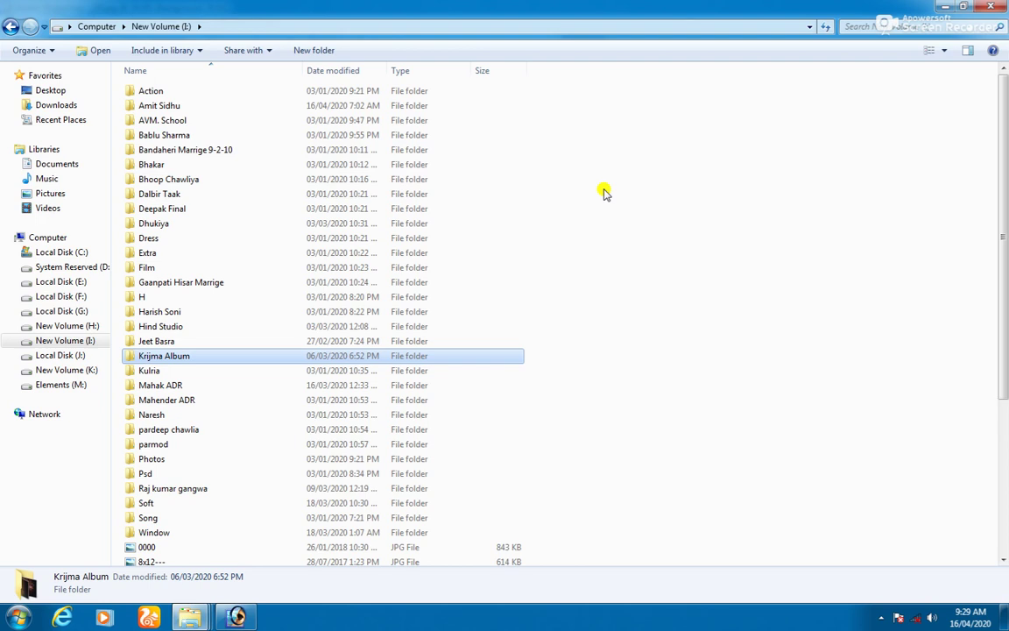
pyautogui.press('Return')
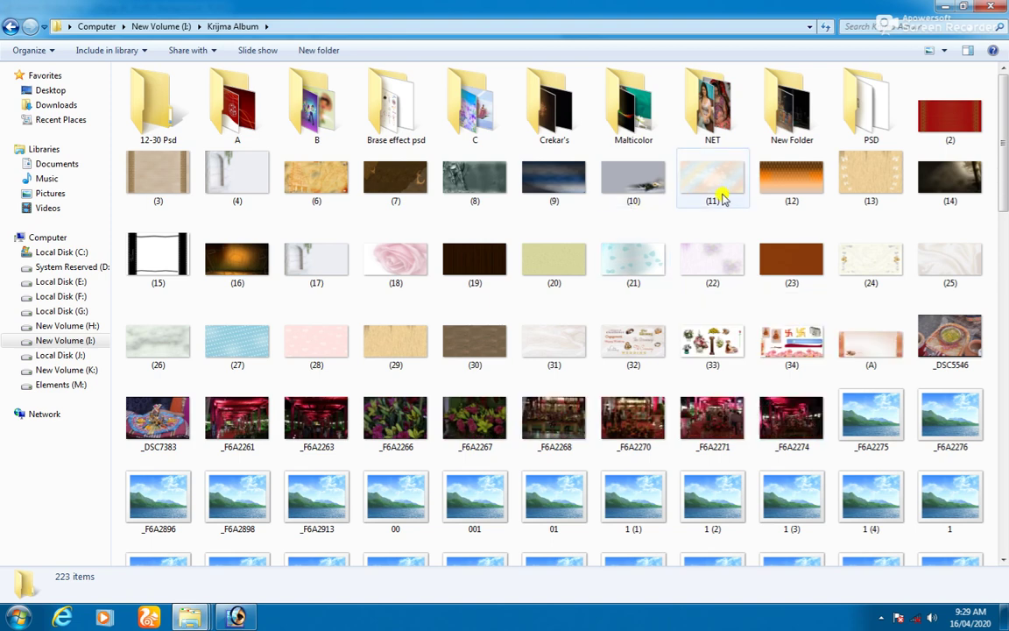
# Step: Find the HQ Glamorous pack1 (27) image in the folder and open it in Photoshop
pyautogui.scroll(-3, 612, 399)
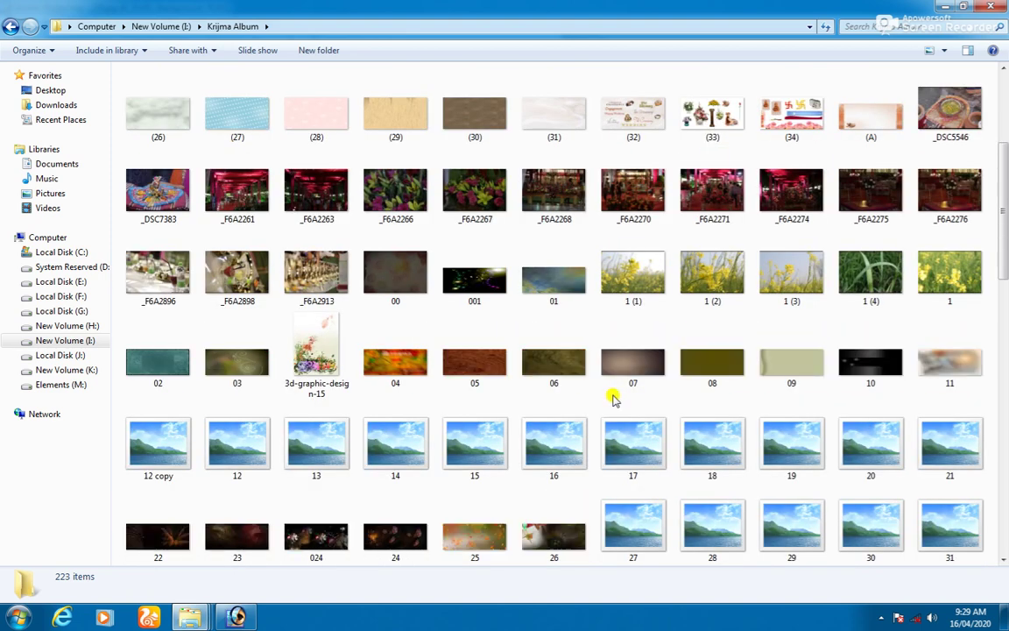
pyautogui.scroll(-3, 635, 392)
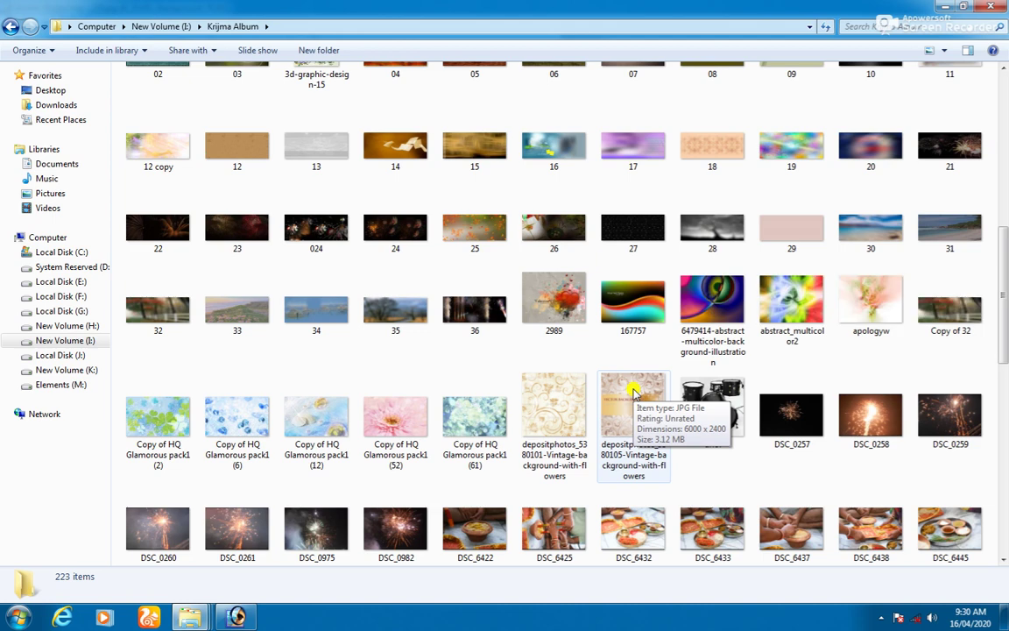
pyautogui.scroll(-6, 634, 392)
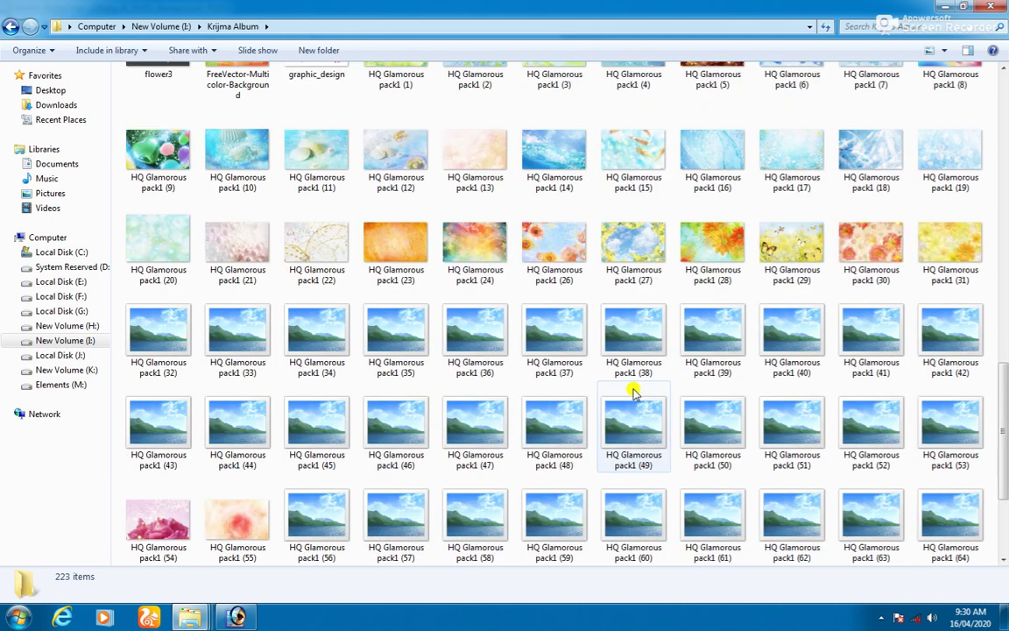
pyautogui.moveTo(619, 266); pyautogui.dragTo(350, 342)
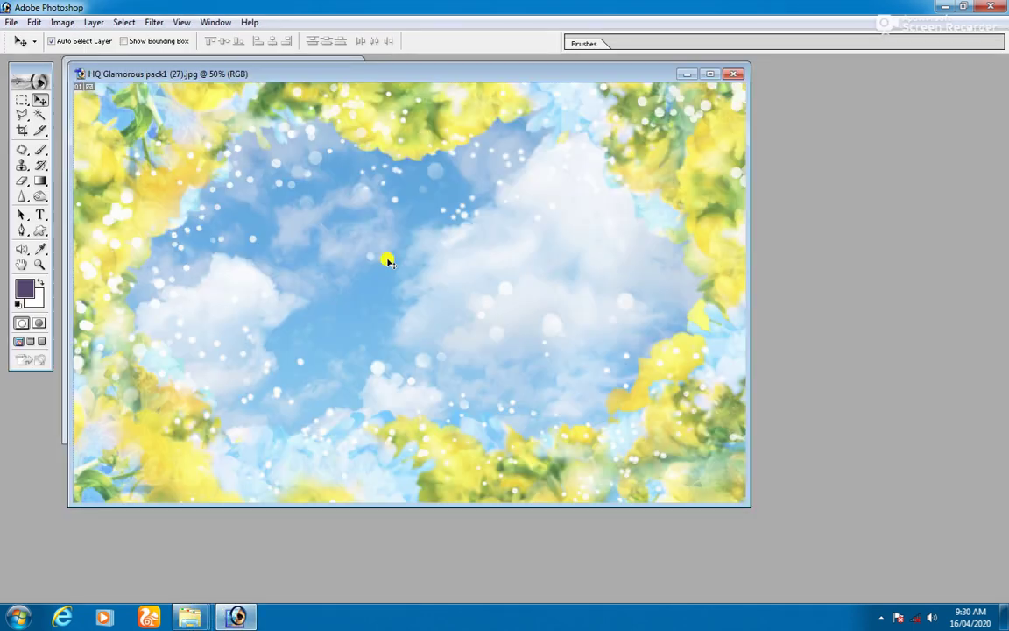
# Step: Close the flower-and-sky image after copying it, and paste it into 39.jpg as a new layer behind the woman
pyautogui.hotkey('ctrl', 'w')
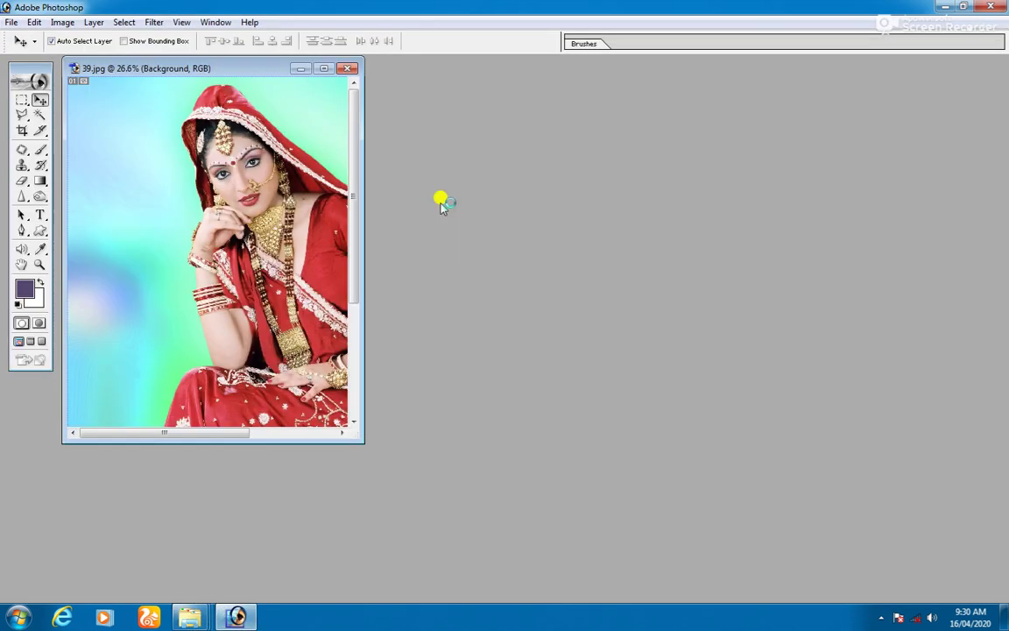
pyautogui.click(328, 68)
pyautogui.hotkey('ctrl', 'v')
# Step: Rotate the pasted flower-and-sky layer 90 degrees and scale it to 186% so it covers the canvas
pyautogui.hotkey('ctrl', 't')
pyautogui.hotkey('ctrl', '-')
pyautogui.moveTo(647, 205); pyautogui.dragTo(643, 426)
pyautogui.moveTo(593, 191); pyautogui.dragTo(682, 161)
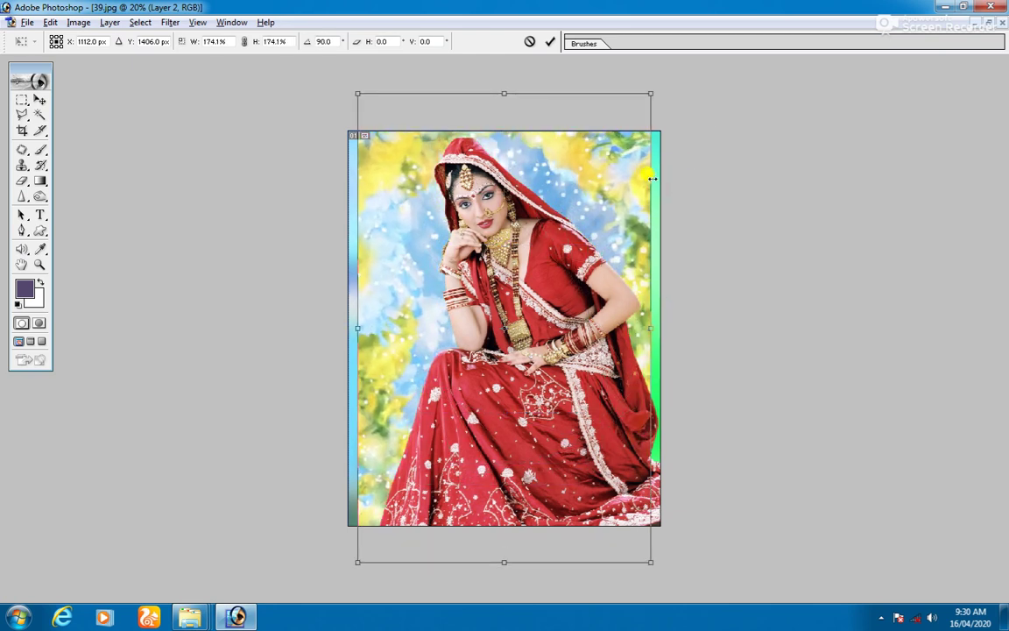
pyautogui.moveTo(645, 96); pyautogui.dragTo(660, 83)
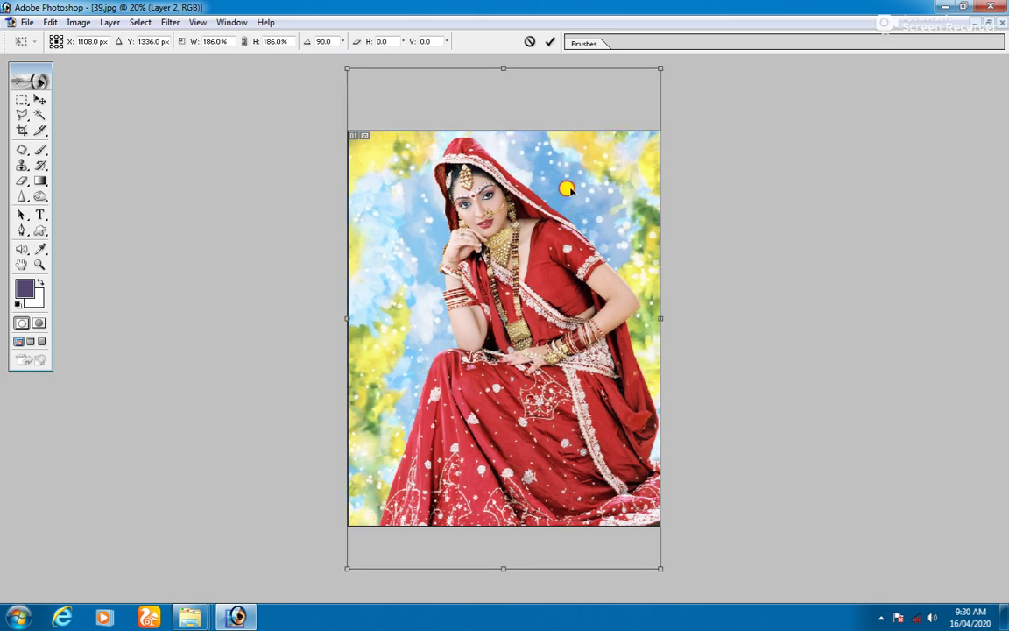
pyautogui.press('Return')
pyautogui.hotkey('ctrl', '0')
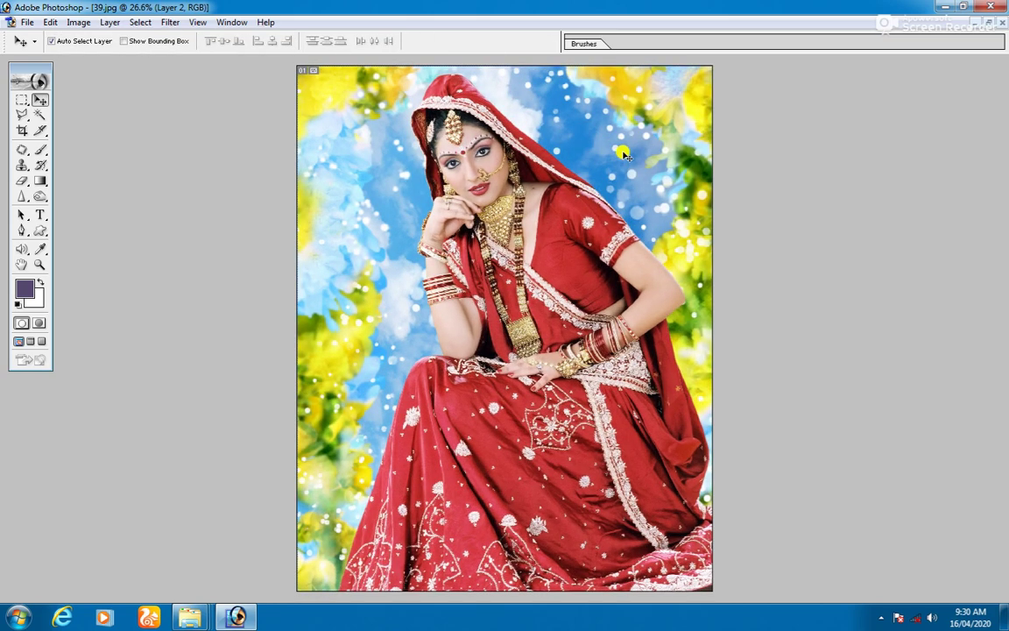
# Step: Soften the flower-and-sky layer with a moderate Gaussian Blur that keeps its colour areas distinguishable
pyautogui.hotkey('alt', 't')
pyautogui.press('b')
pyautogui.press('g')
pyautogui.click(169, 22)
pyautogui.moveTo(198, 129)
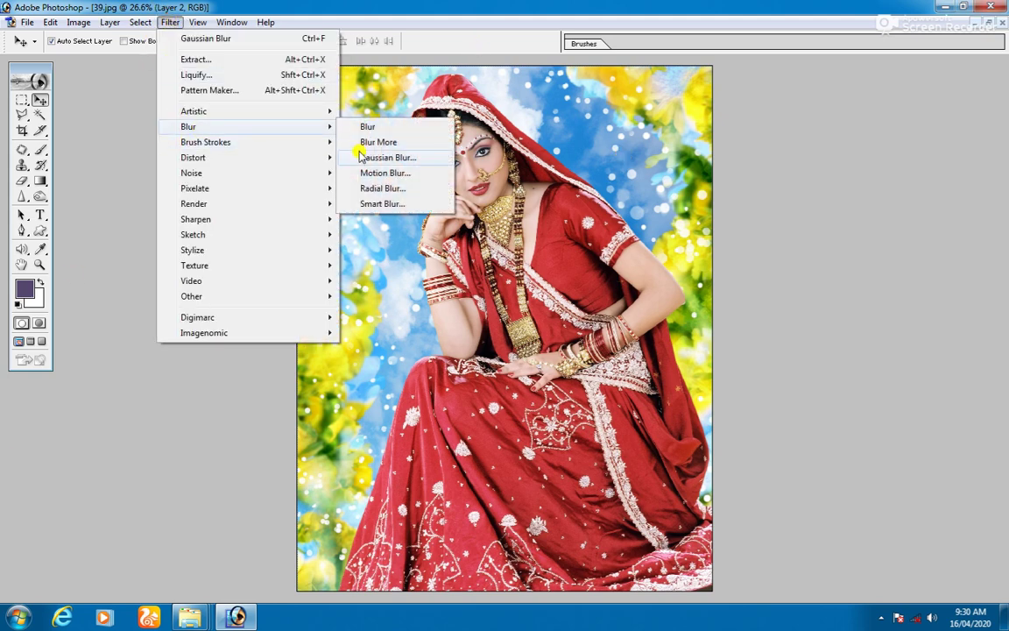
pyautogui.click(386, 158)
pyautogui.click(716, 441)
pyautogui.moveTo(725, 441); pyautogui.dragTo(739, 443)
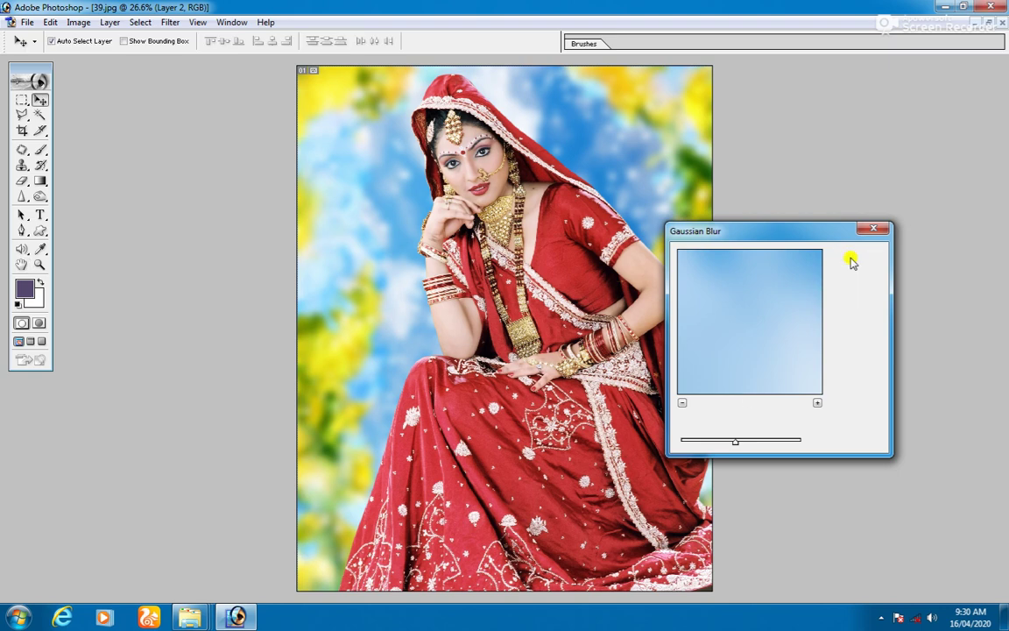
pyautogui.click(854, 256)
# Step: Apply a red 3 px outside stroke to the flower-and-sky layer with the Vivid Light blend mode
pyautogui.scroll(-2, 630, 311)
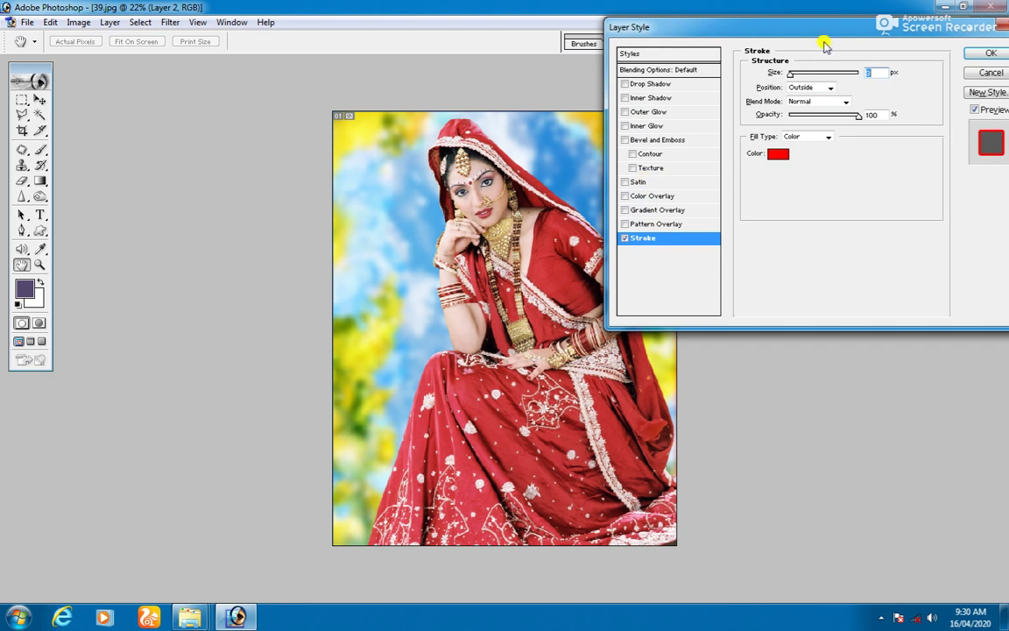
pyautogui.moveTo(826, 27); pyautogui.dragTo(876, 216)
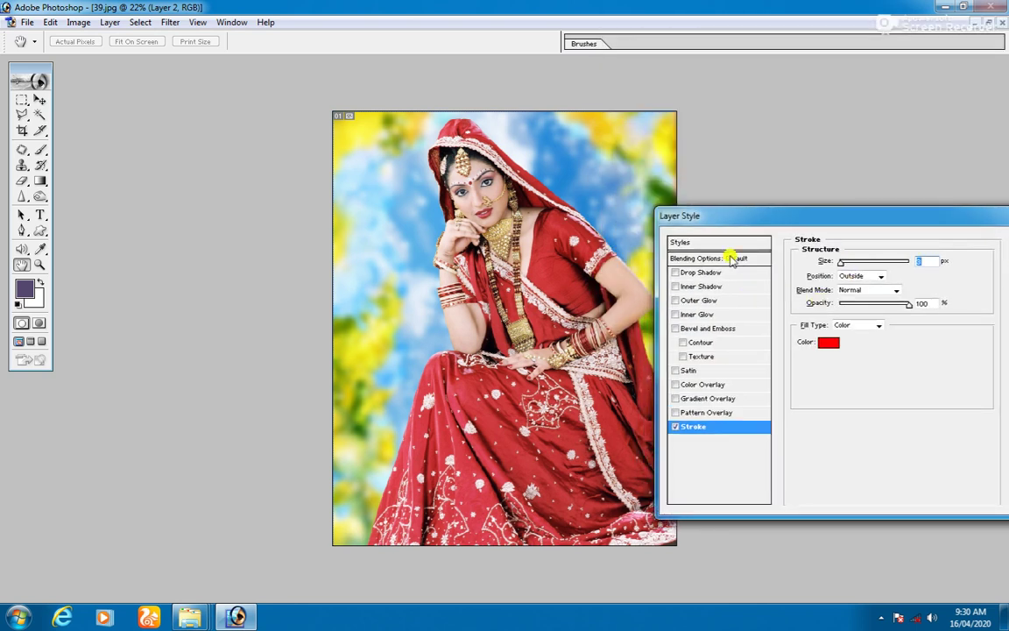
pyautogui.click(882, 275)
pyautogui.click(885, 277)
pyautogui.click(892, 290)
pyautogui.click(866, 297)
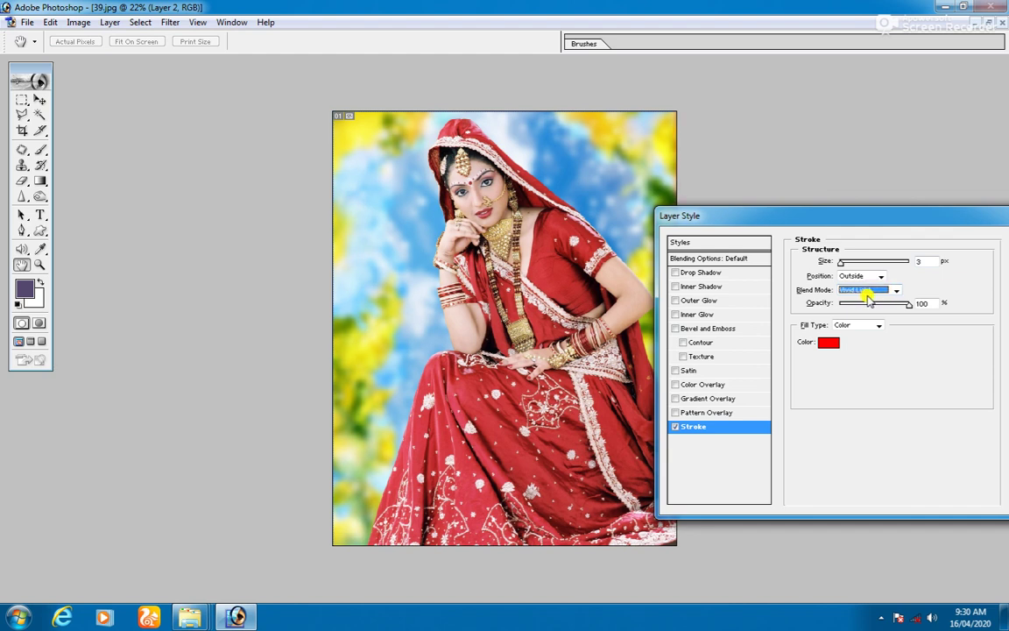
pyautogui.press('Return')
pyautogui.press('v')
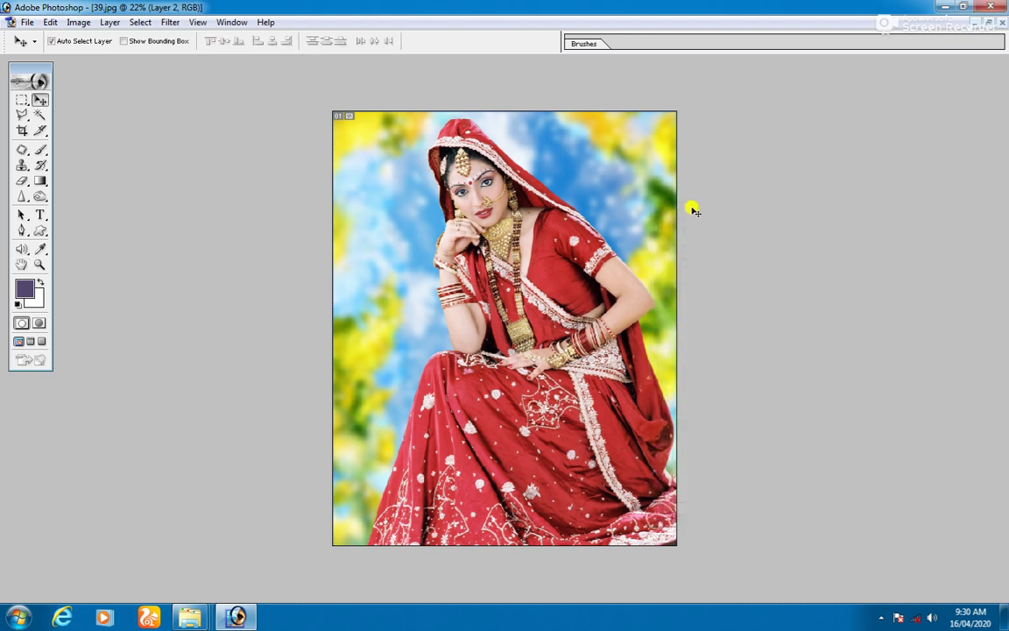
# Step: Cycle the flower-and-sky layer through the blending modes to mix it with the recoloured background in blue-green tones
pyautogui.hotkey('shift', '-')
pyautogui.hotkey('shift', '-')
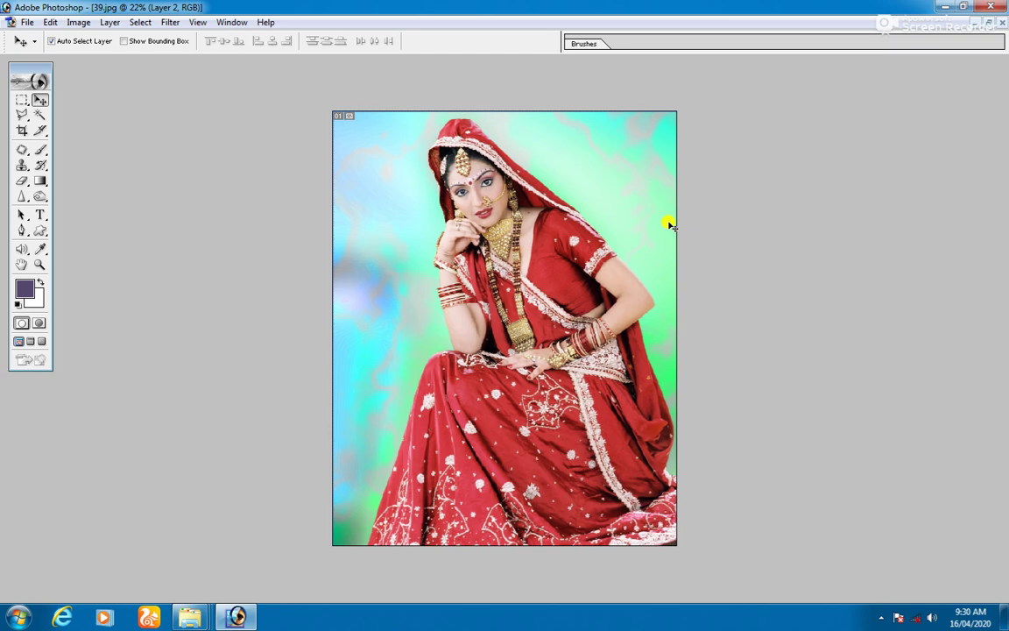
pyautogui.hotkey('shift', '-')
pyautogui.hotkey('shift', '-')
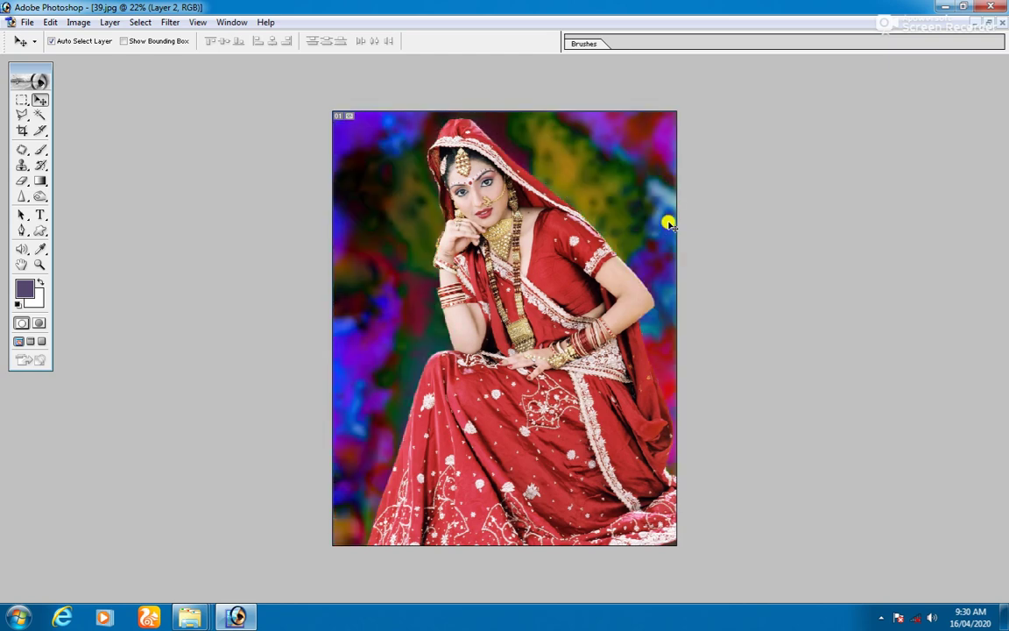
pyautogui.hotkey('shift', '+')
pyautogui.hotkey('shift', '+')
pyautogui.hotkey('shift', '+')
pyautogui.hotkey('shift', '+')
pyautogui.hotkey('shift', '+')
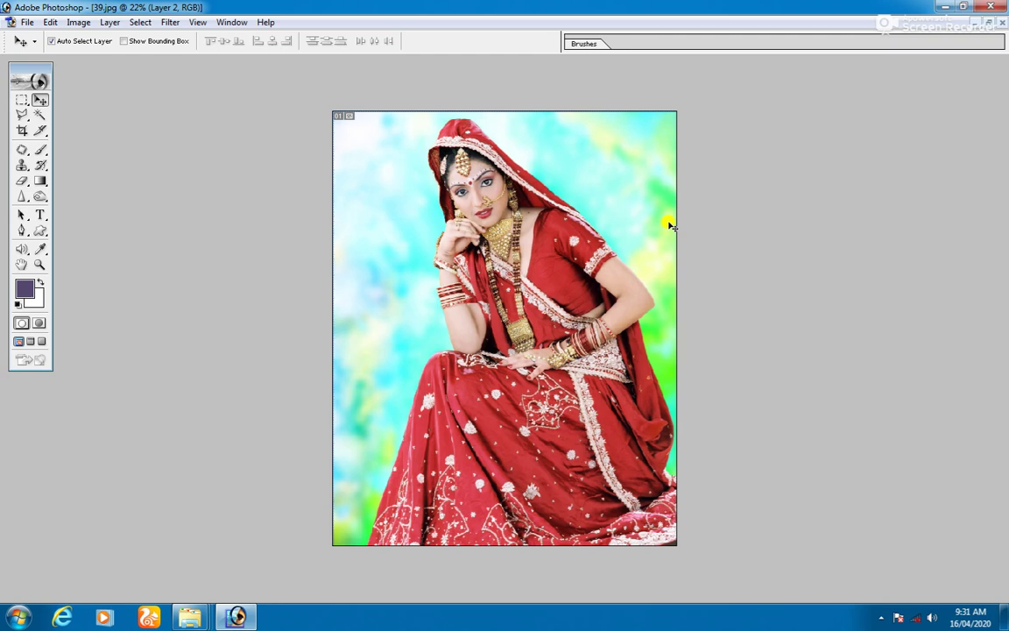
pyautogui.hotkey('shift', '+')
pyautogui.hotkey('shift', '+')
pyautogui.hotkey('shift', '+')
pyautogui.hotkey('shift', '+')
pyautogui.hotkey('shift', '+')
pyautogui.hotkey('shift', '+')
pyautogui.hotkey('shift', '+')
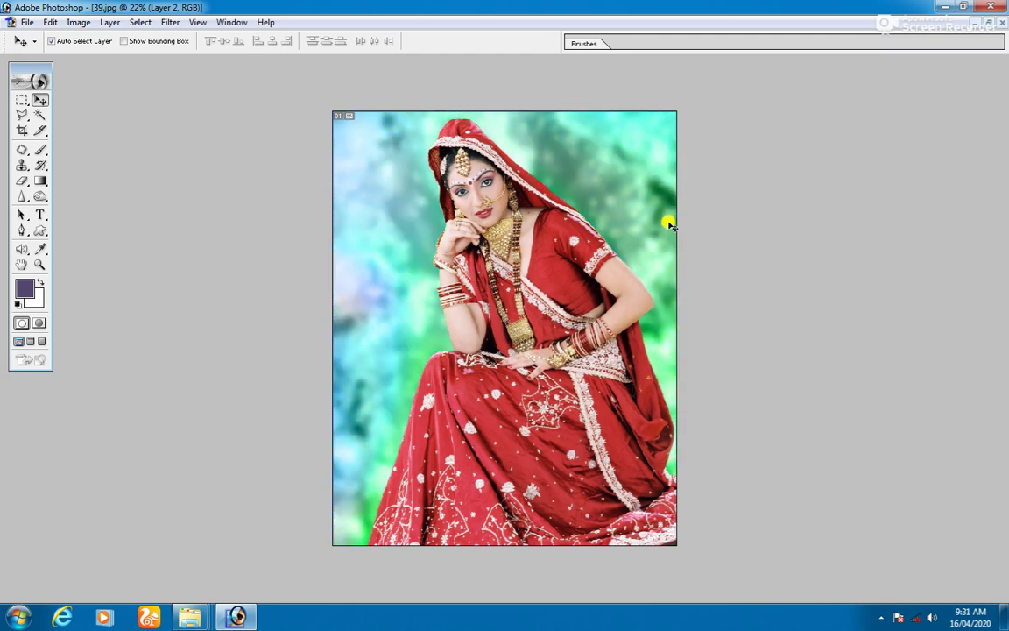
# Step: Continue changing the flower-and-sky layer's blending mode to brighten the background into cyan and lime-green patches
pyautogui.hotkey('shift', '+')
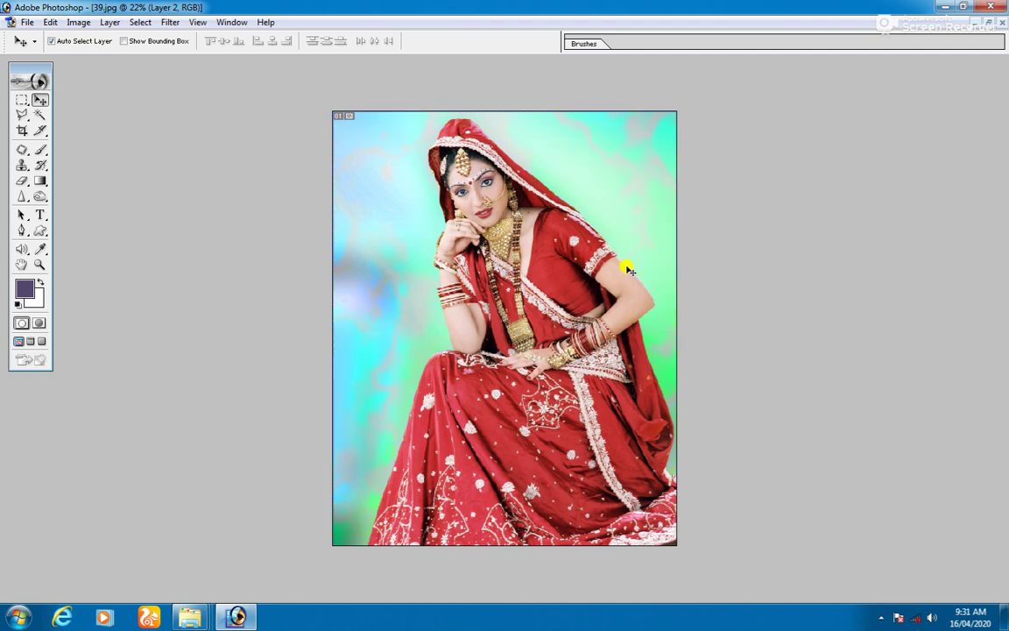
pyautogui.hotkey('shift', '+')
pyautogui.hotkey('shift', '+')
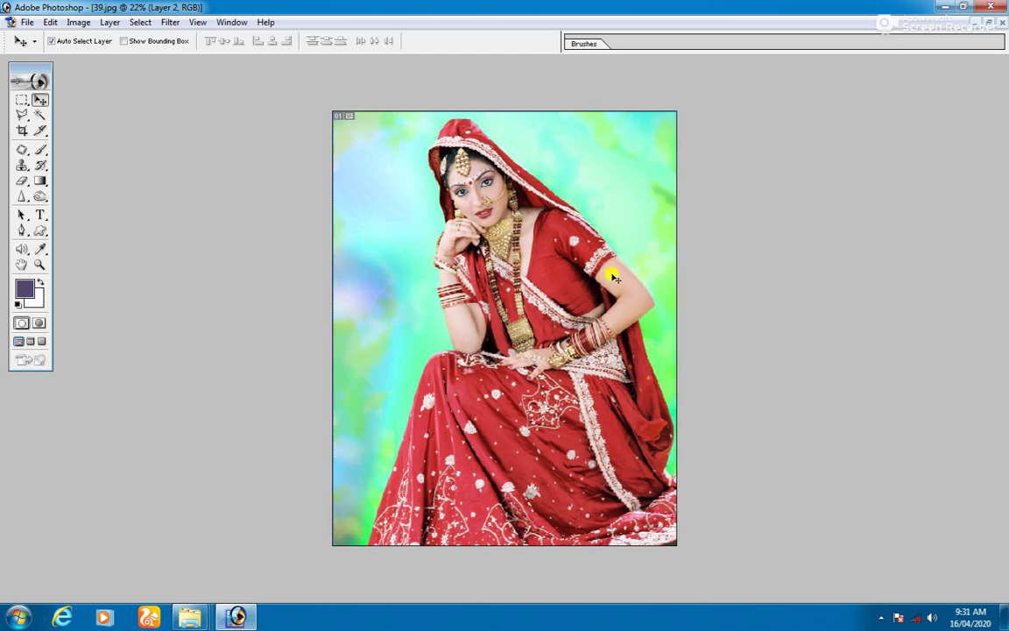
# Step: Move the cut-out woman down and enlarge her so her figure fills more of the canvas
pyautogui.moveTo(569, 280); pyautogui.dragTo(572, 336)
pyautogui.hotkey('ctrl', 't')
pyautogui.moveTo(676, 173); pyautogui.dragTo(703, 137)
pyautogui.moveTo(577, 286)
pyautogui.mouseDown()
pyautogui.moveTo(555, 265)
pyautogui.moveTo(567, 304)
pyautogui.mouseUp()
pyautogui.press('Return')
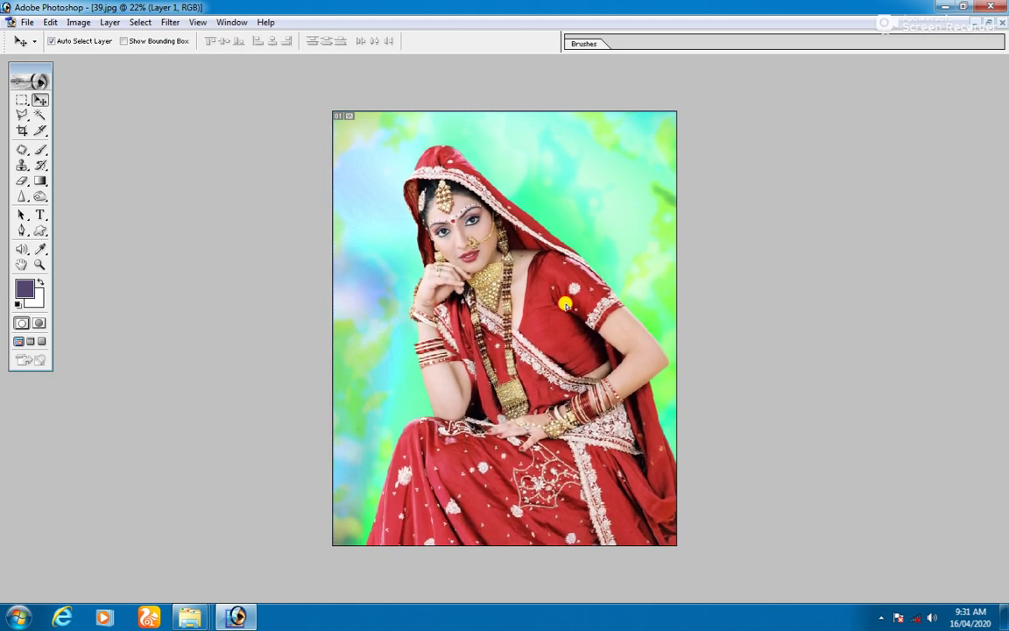
# Step: Recolour the Background layer with Hue/Saturation, using hue +62 and lightness -33
pyautogui.hotkey('ctrl', '0')
pyautogui.rightClick(632, 163)
pyautogui.click(649, 186)
pyautogui.hotkey('ctrl', 'u')
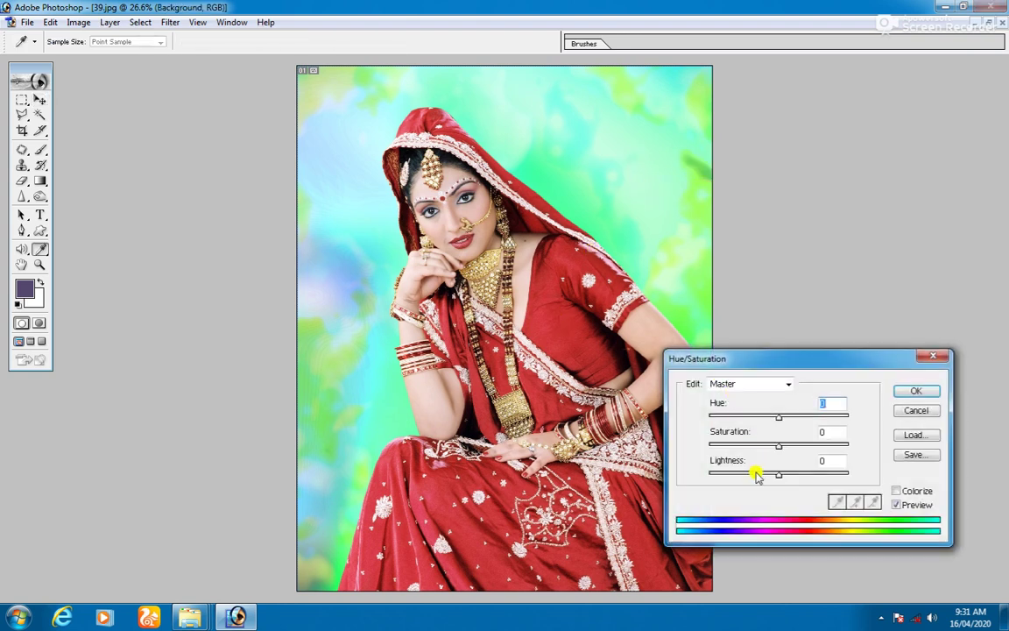
pyautogui.click(758, 474)
pyautogui.moveTo(779, 416); pyautogui.dragTo(816, 419)
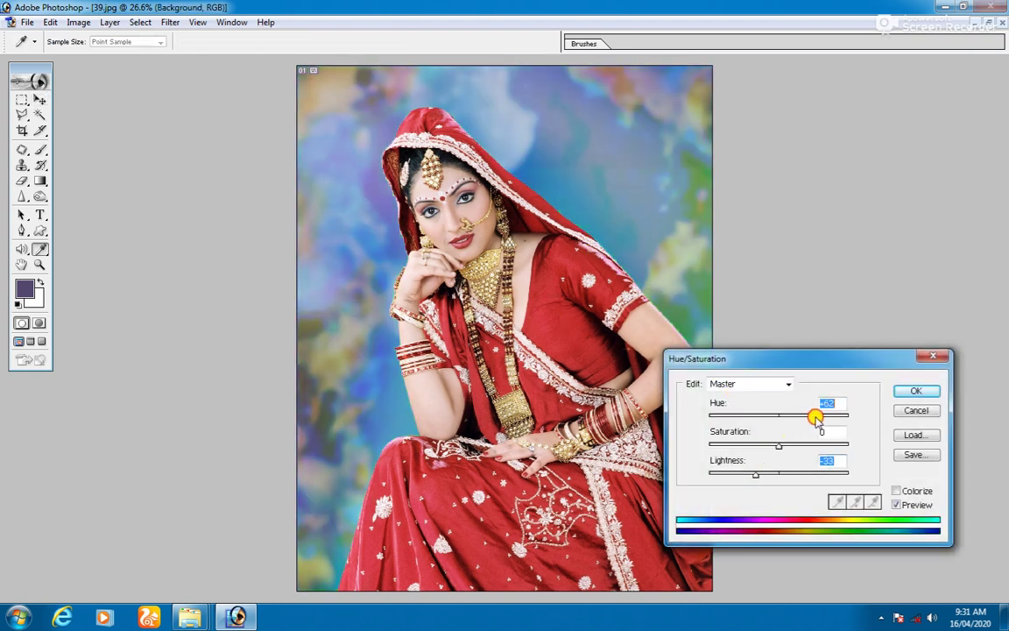
pyautogui.press('Return')
pyautogui.press('v')
pyautogui.hotkey('ctrl', '-')
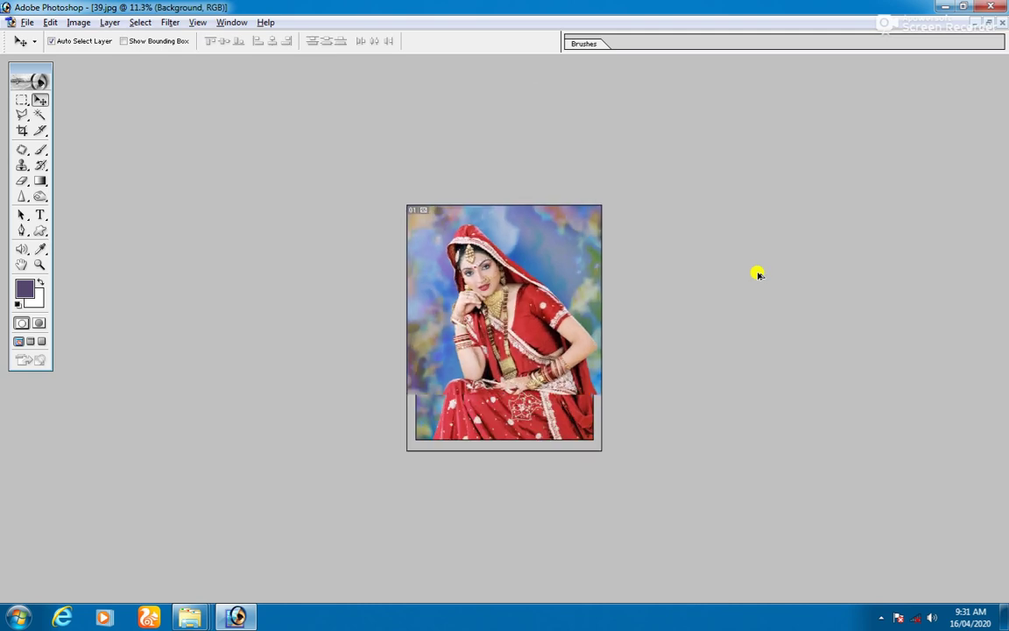
pyautogui.hotkey('ctrl', '+')
# Step: Duplicate the woman's layer as Layer 1 copy within 39.jpg
pyautogui.click(577, 347)
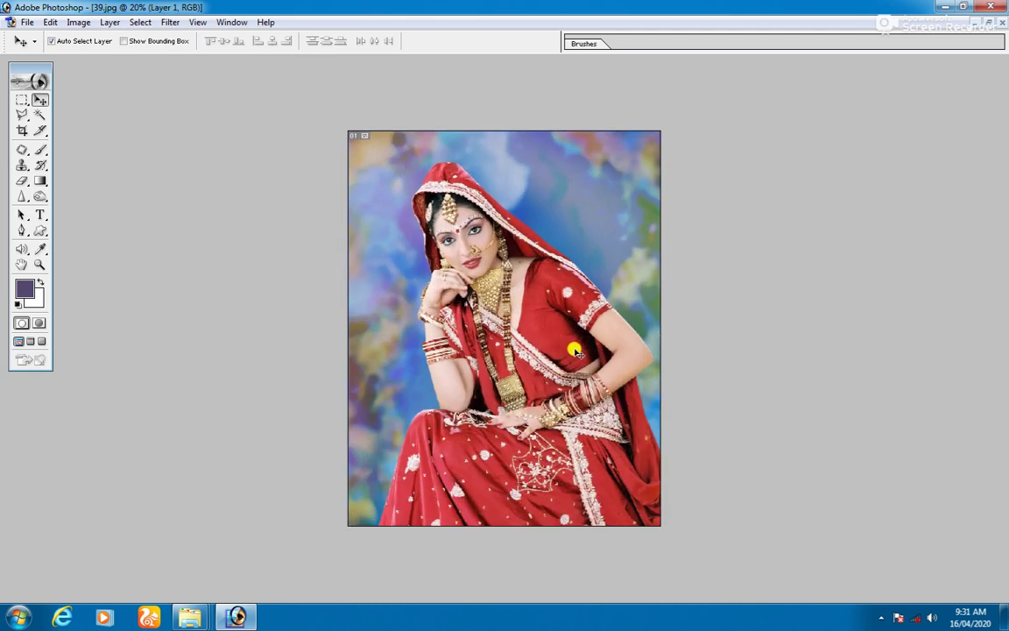
pyautogui.rightClick(561, 342)
pyautogui.click(578, 354)
pyautogui.click(171, 23)
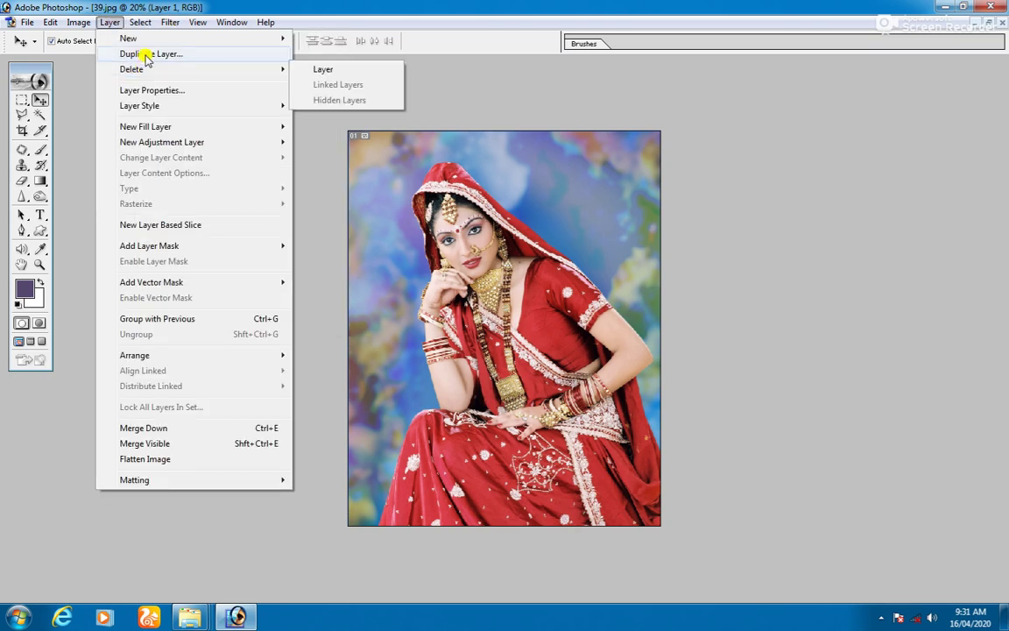
pyautogui.click(140, 53)
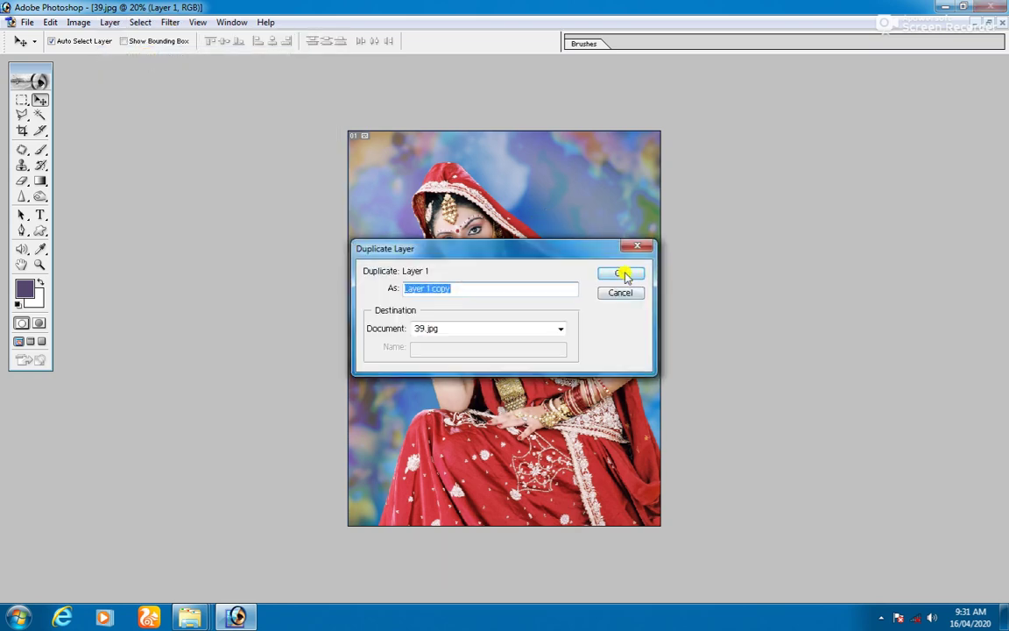
pyautogui.click(622, 273)
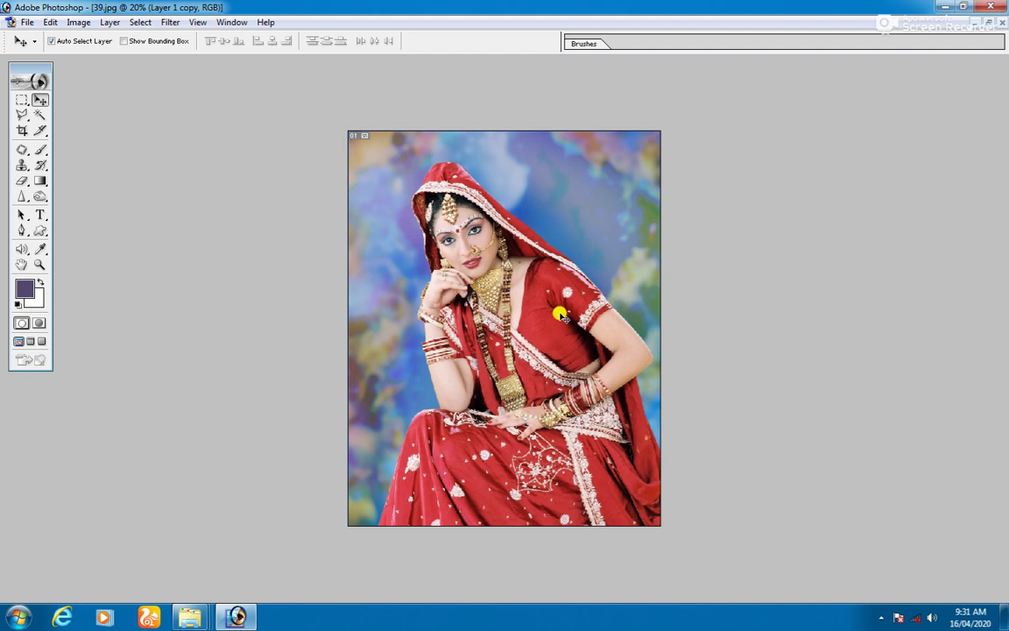
# Step: Load the transparency of Layer 1 copy as a new selection around the woman
pyautogui.hotkey('alt', 's')
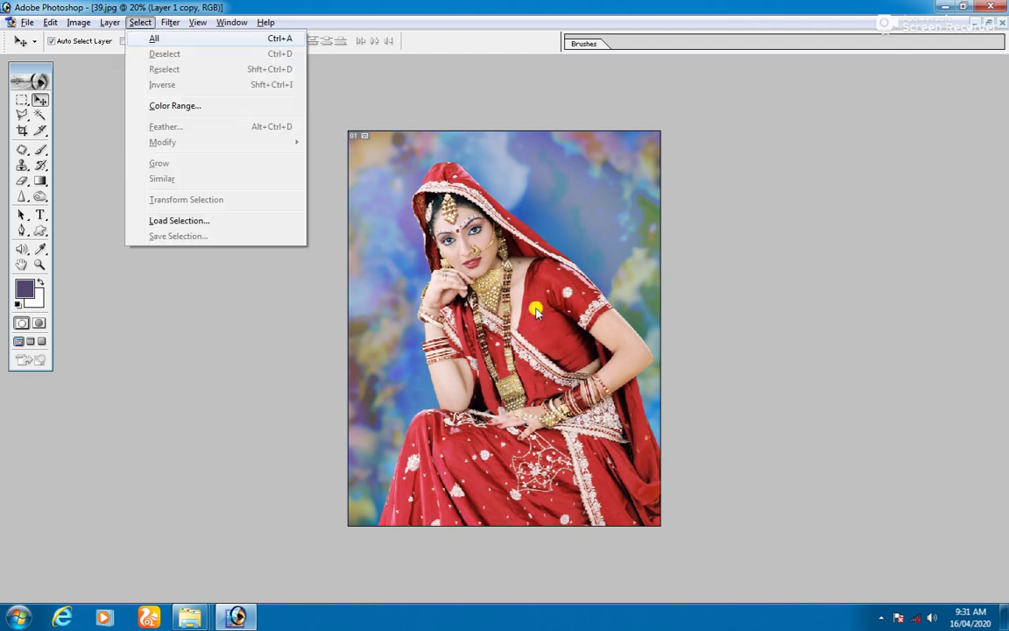
pyautogui.click(201, 222)
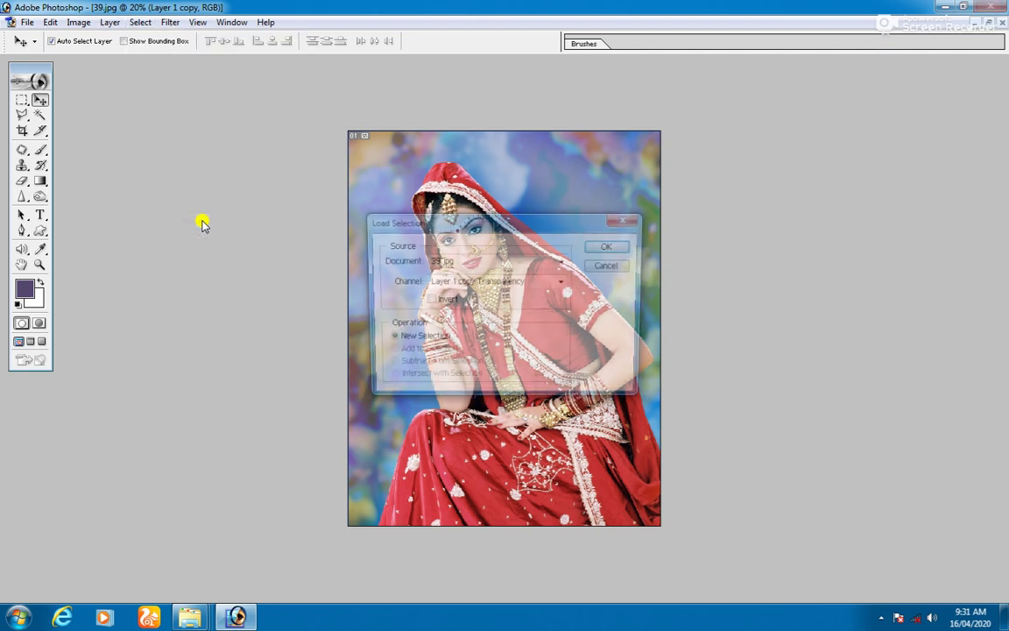
pyautogui.click(600, 249)
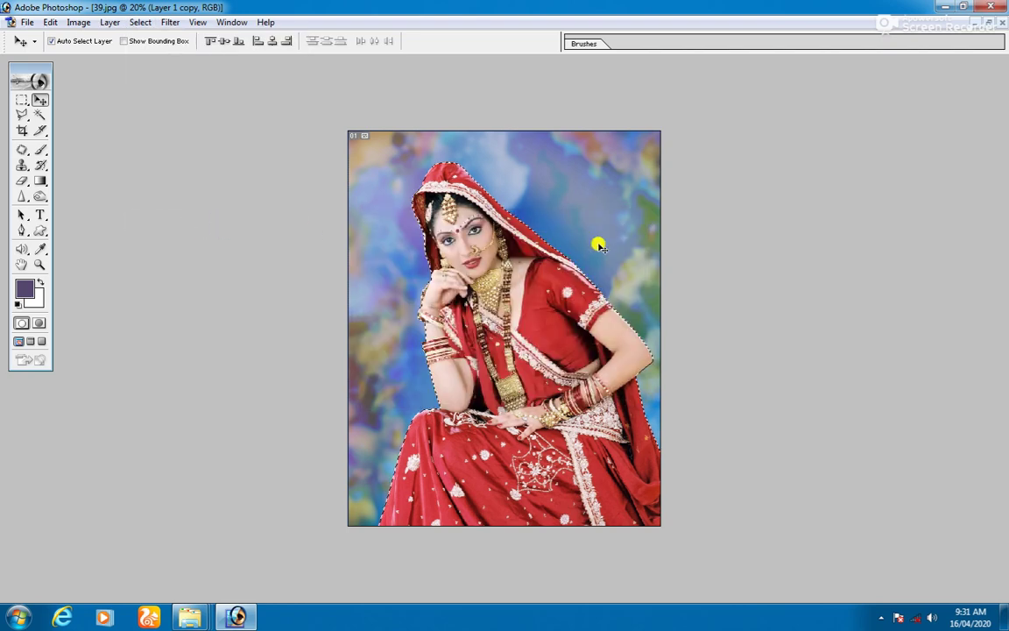
pyautogui.rightClick(544, 282)
pyautogui.click(543, 293)
# Step: Sample a blue from the background, fill the woman's outline on Layer 1 copy with it, and deselect
pyautogui.click(41, 248)
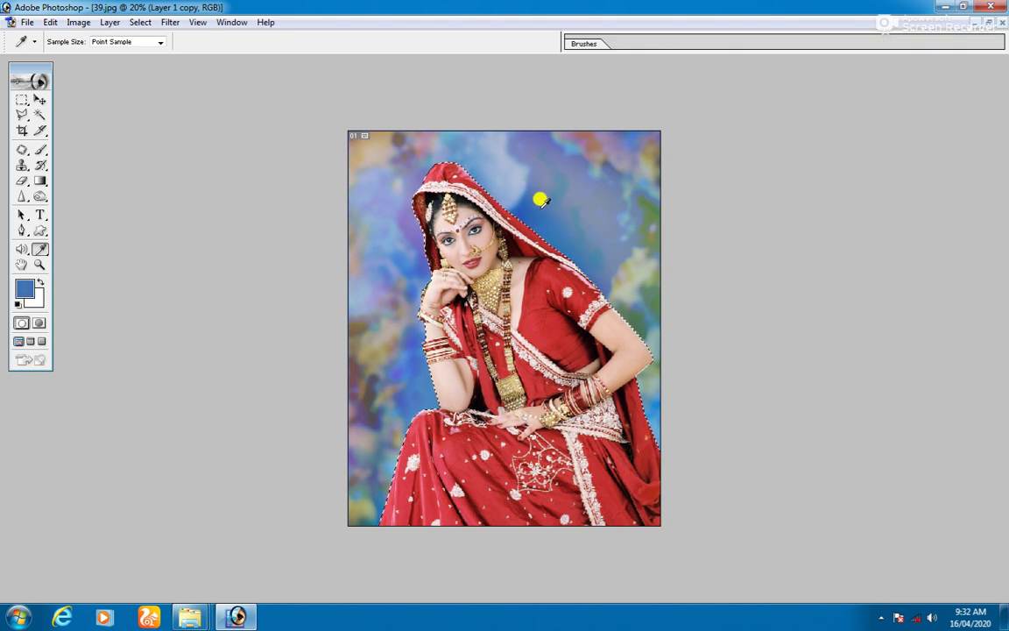
pyautogui.press('v')
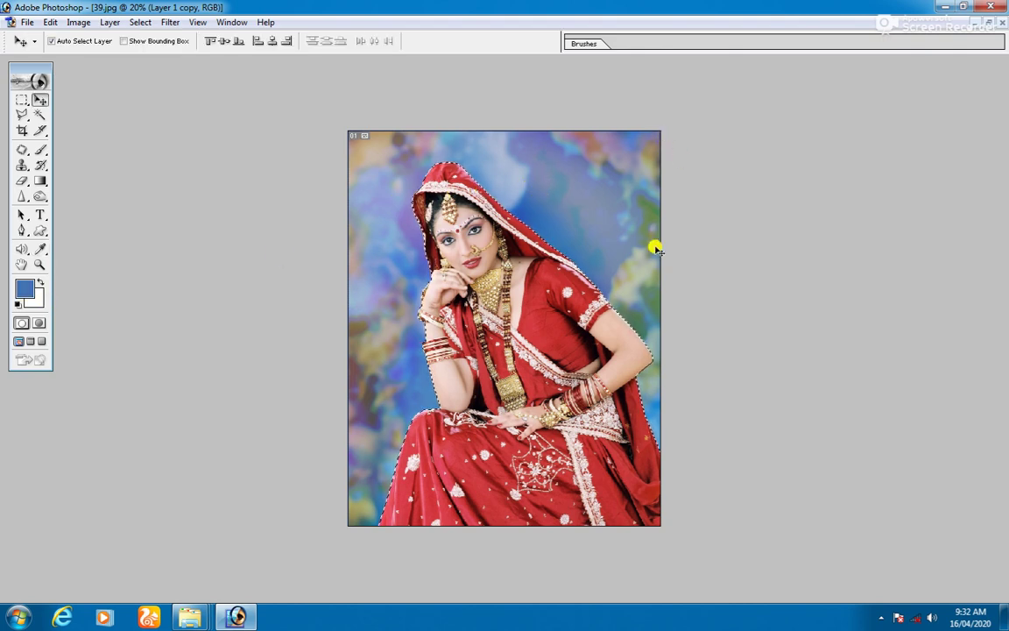
pyautogui.hotkey('alt', 'BackSpace')
pyautogui.hotkey('ctrl', 'd')
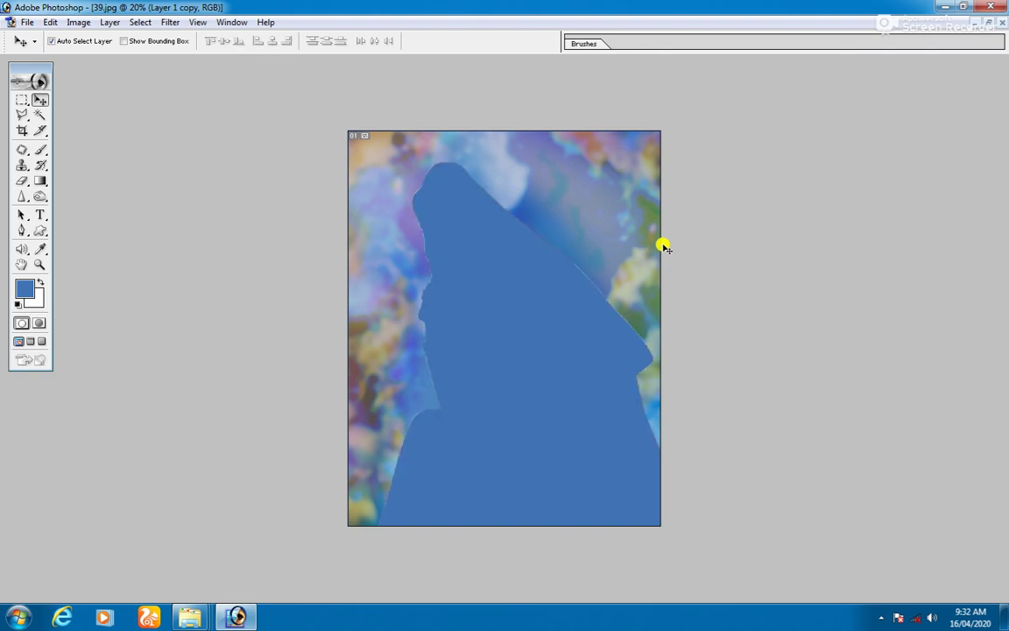
# Step: Cycle the blue-filled Layer 1 copy through blending modes to tint the woman beneath it
pyautogui.hotkey('shift', '-')
pyautogui.hotkey('shift', '-')
pyautogui.hotkey('shift', '-')
pyautogui.hotkey('shift', '-')
pyautogui.hotkey('shift', '-')
pyautogui.hotkey('shift', '-')
pyautogui.hotkey('shift', '-')
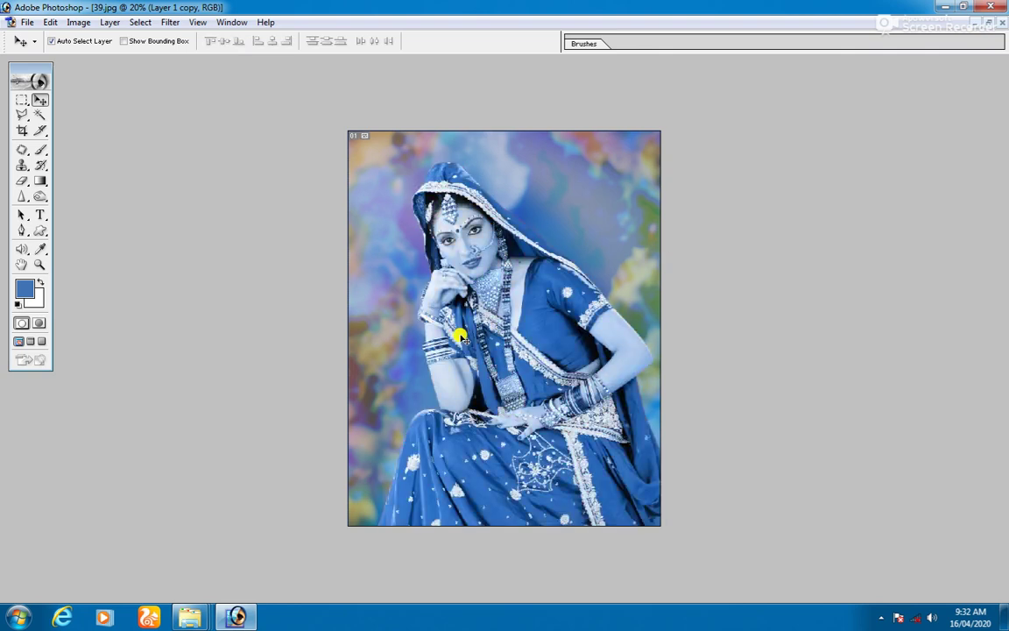
pyautogui.hotkey('shift', '+')
pyautogui.hotkey('shift', '+')
pyautogui.hotkey('shift', '+')
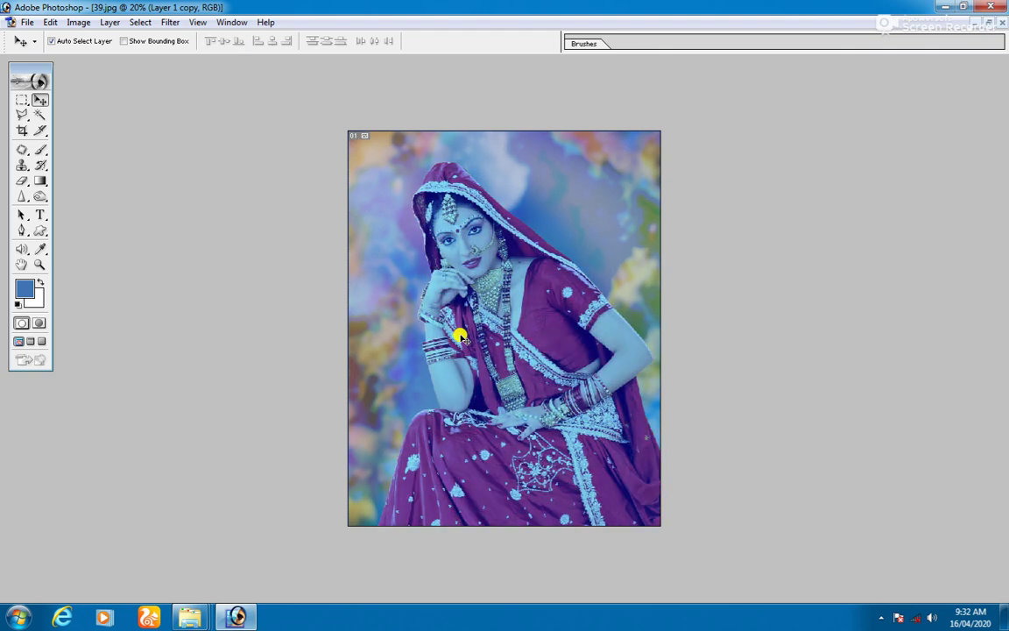
# Step: Lower the saturation of the woman's original layer, Layer 1, with Hue/Saturation
pyautogui.rightClick(566, 316)
pyautogui.click(601, 339)
pyautogui.hotkey('ctrl', 'u')
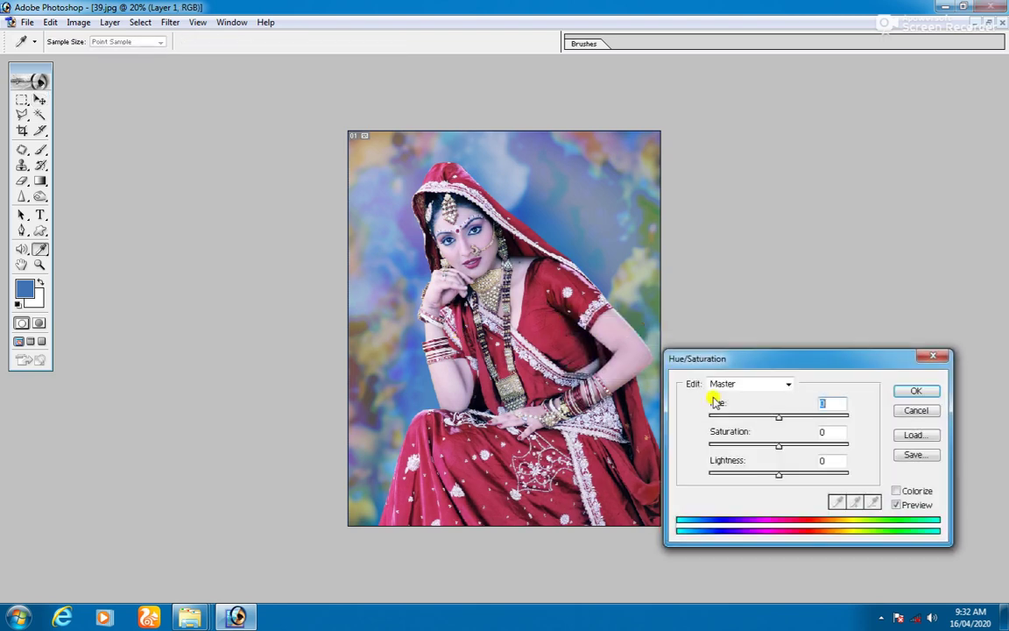
pyautogui.moveTo(747, 447); pyautogui.dragTo(744, 446)
pyautogui.press('Return')
# Step: Step Layer 1 copy back through the blending modes to compare its tint over the desaturated woman
pyautogui.rightClick(551, 402)
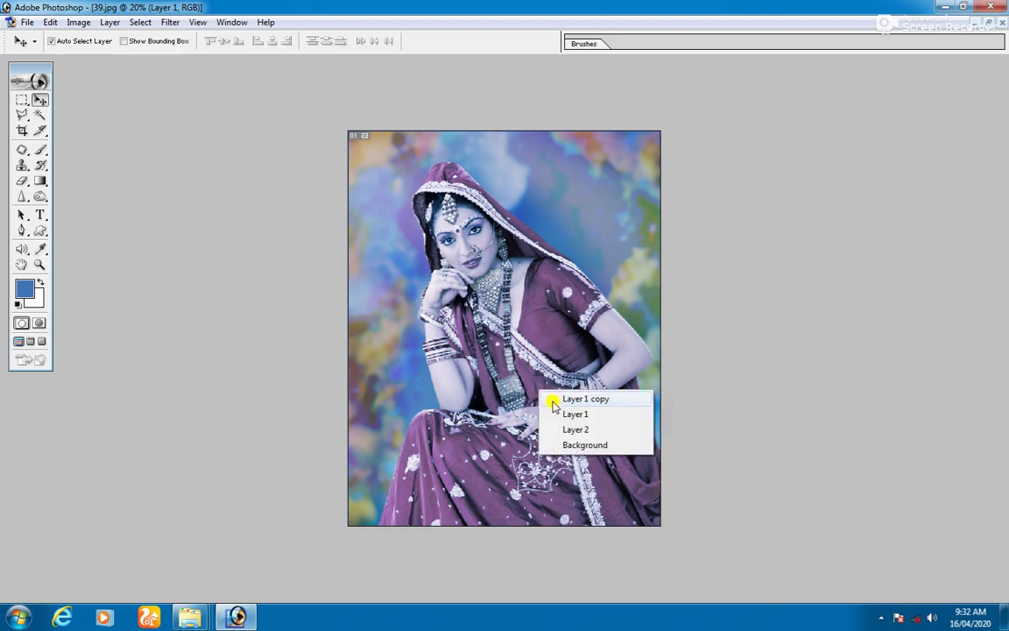
pyautogui.click(559, 401)
pyautogui.hotkey('shift', '-')
pyautogui.hotkey('shift', '-')
pyautogui.hotkey('shift', '-')
pyautogui.hotkey('shift', '-')
pyautogui.hotkey('shift', '-')
pyautogui.hotkey('shift', '-')
pyautogui.hotkey('shift', '-')
pyautogui.hotkey('shift', '-')
pyautogui.hotkey('shift', '-')
pyautogui.hotkey('shift', '-')
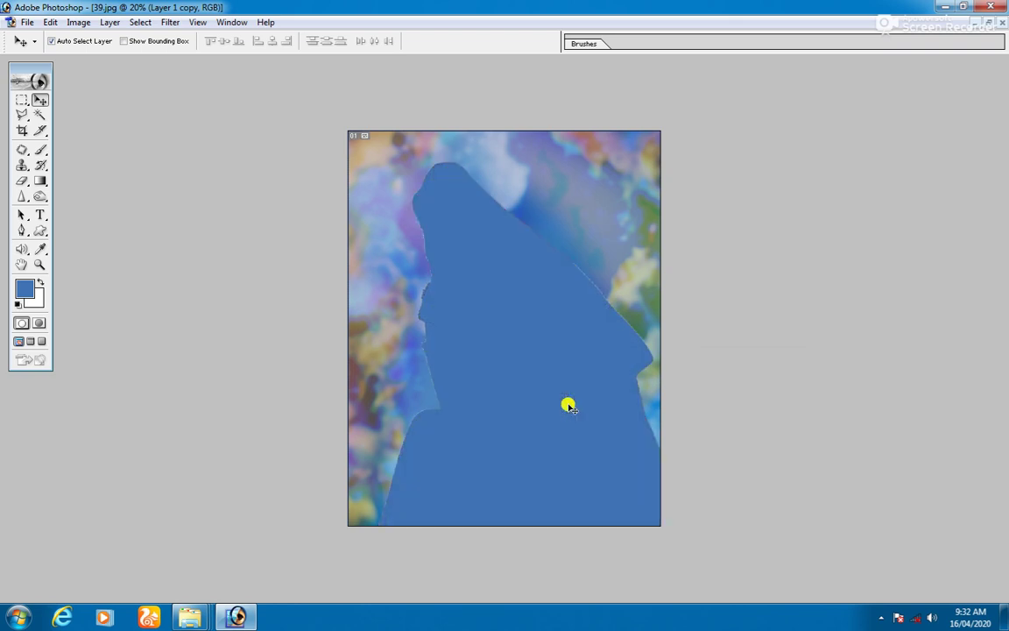
# Step: Undo the last blending change and shift the hue of Layer 1 copy to give the woman a warm tint
pyautogui.hotkey('ctrl', 'z')
pyautogui.hotkey('ctrl', 'u')
pyautogui.moveTo(805, 421); pyautogui.dragTo(847, 420)
pyautogui.press('Return')
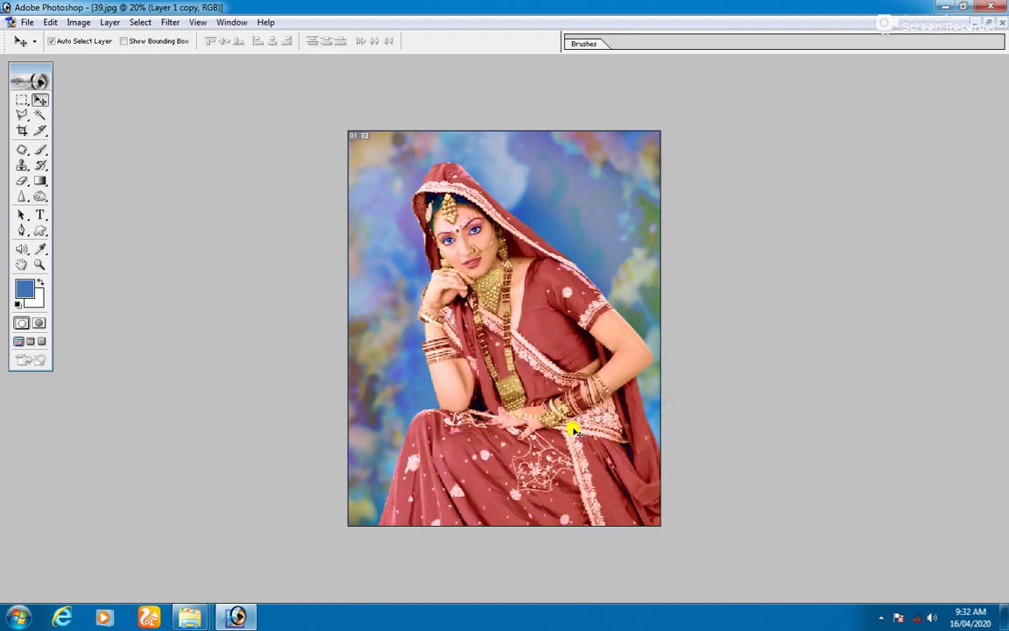
pyautogui.hotkey('ctrl', '0')
pyautogui.hotkey('ctrl', 'u')
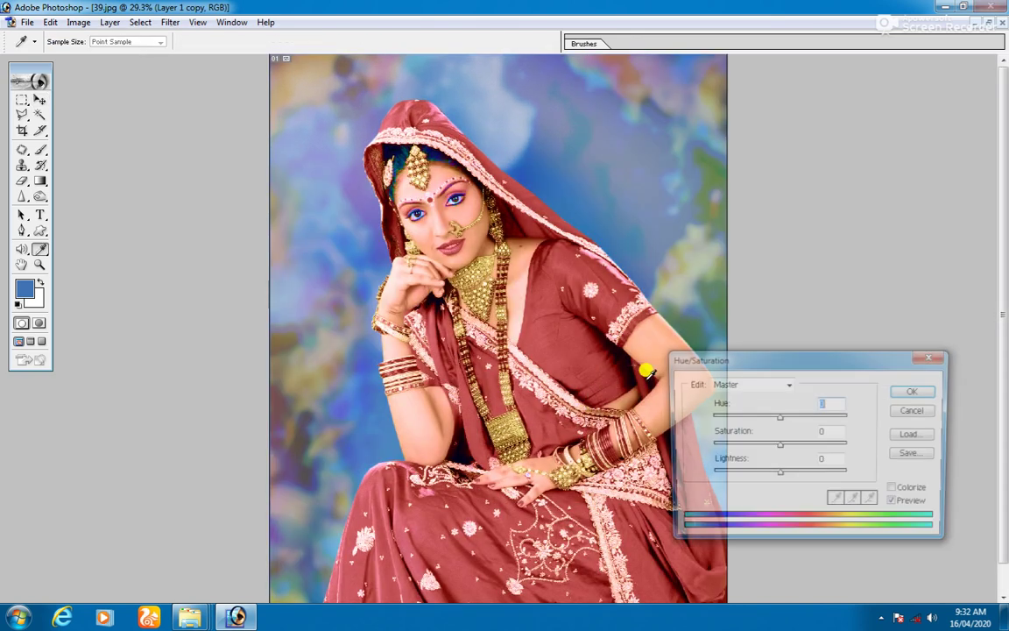
pyautogui.moveTo(754, 421); pyautogui.dragTo(742, 412)
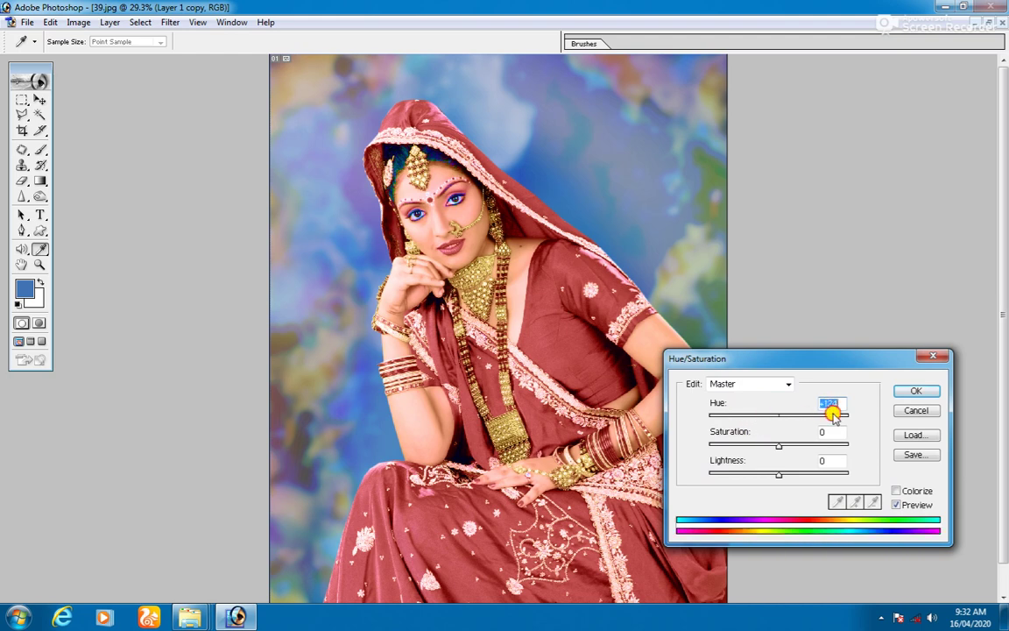
pyautogui.press('Escape')
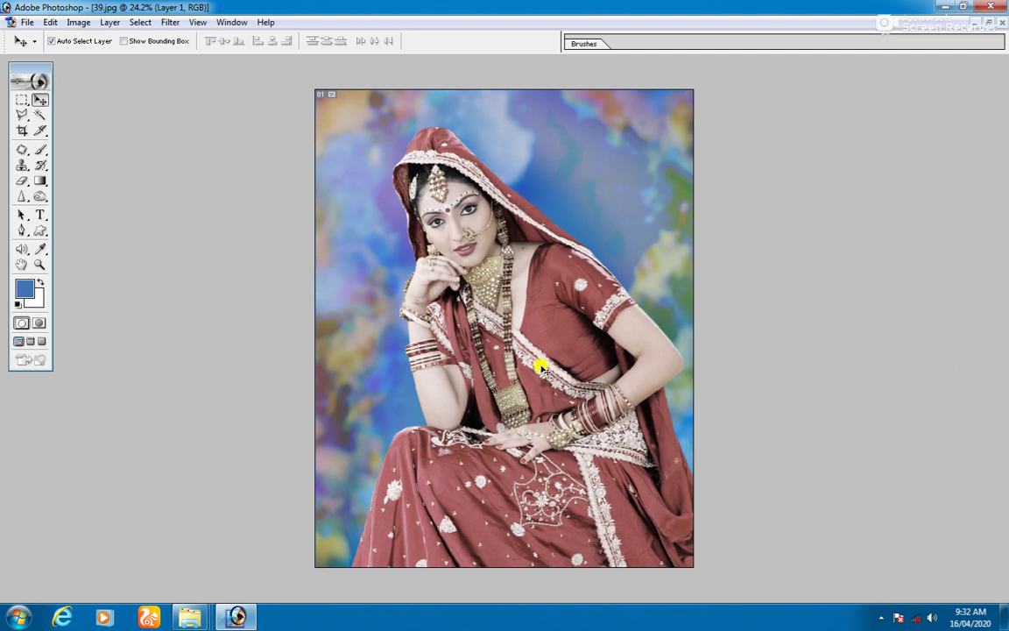
# Step: Adjust Layer 1's midtones with Color Balance, shifting them toward red and setting the yellow-blue level to +32
pyautogui.hotkey('ctrl', 'b')
pyautogui.moveTo(815, 349)
pyautogui.mouseDown()
pyautogui.moveTo(840, 348)
pyautogui.moveTo(830, 351)
pyautogui.mouseUp()
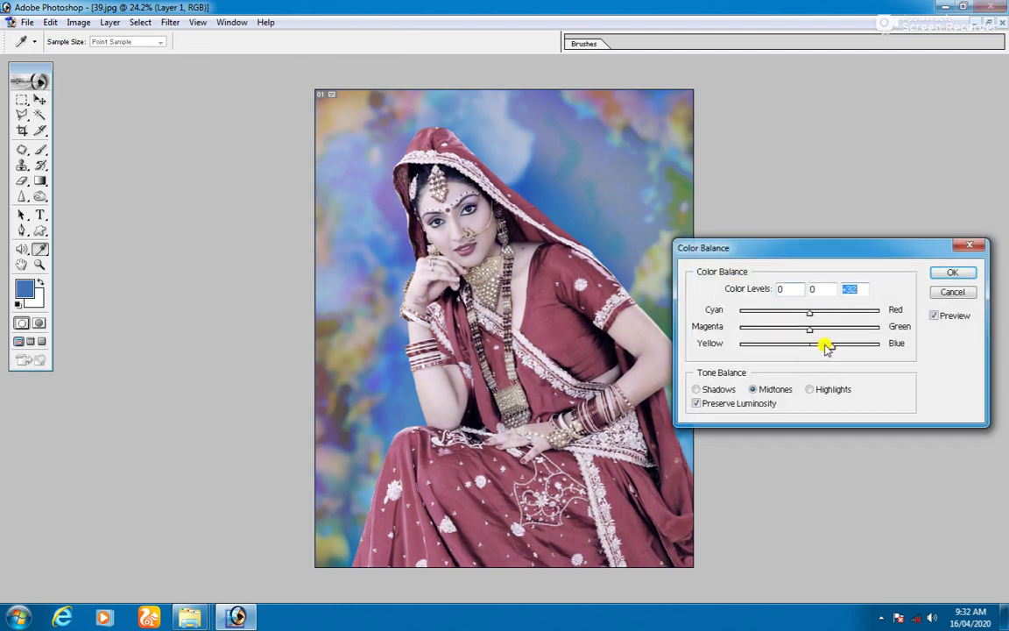
pyautogui.click(826, 331)
pyautogui.moveTo(810, 313); pyautogui.dragTo(835, 311)
pyautogui.moveTo(829, 329)
pyautogui.mouseDown()
pyautogui.moveTo(813, 326)
pyautogui.moveTo(808, 345)
pyautogui.moveTo(797, 343)
pyautogui.moveTo(819, 343)
pyautogui.moveTo(773, 340)
pyautogui.moveTo(833, 342)
pyautogui.mouseUp()
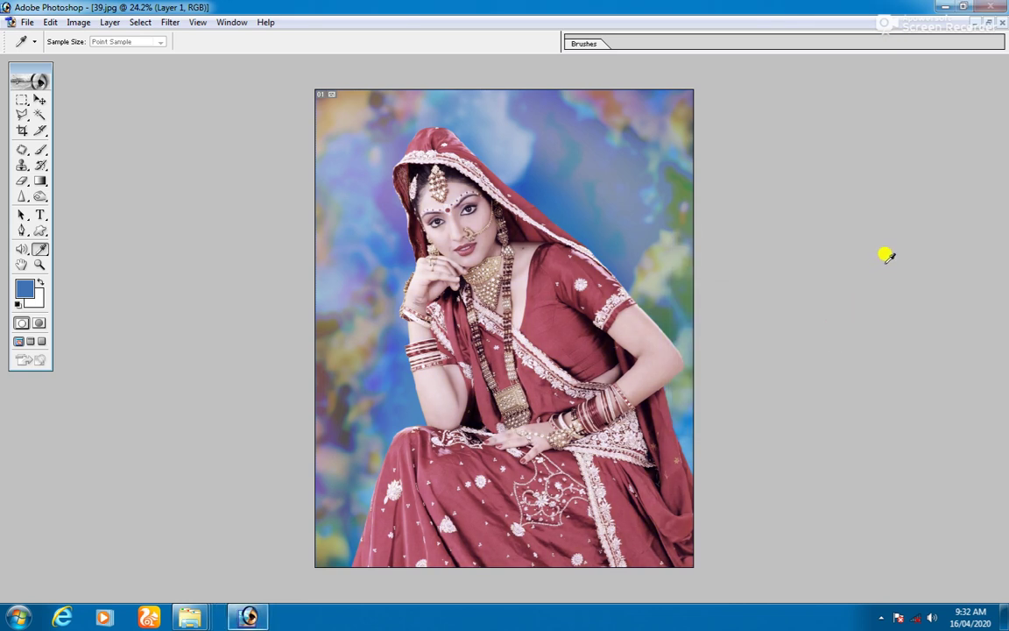
pyautogui.click(948, 273)
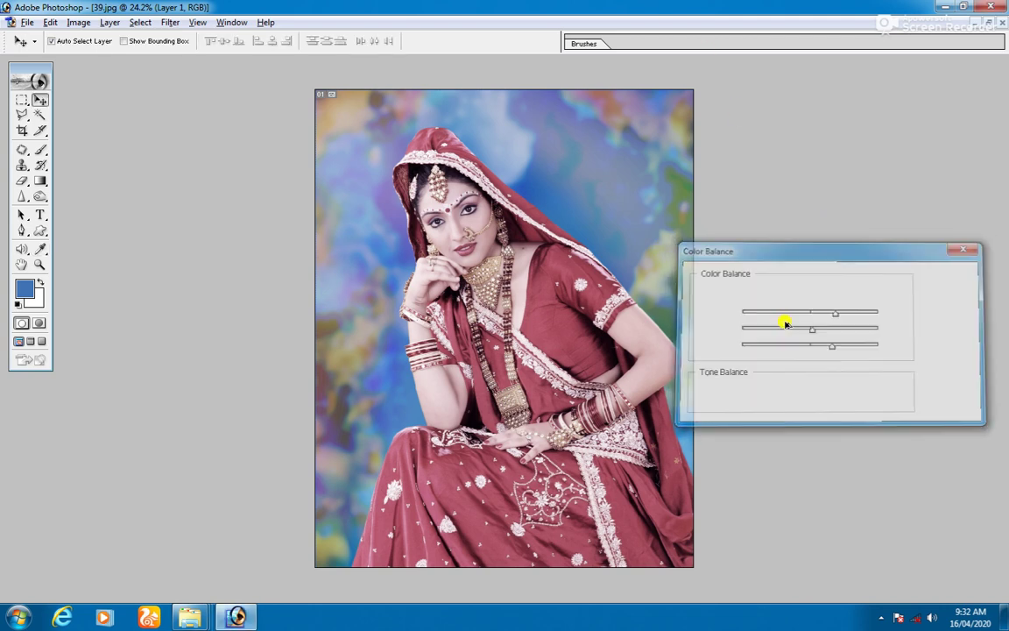
# Step: Fade the edges of the woman's arm and skirt on Layer 1 into the background with a soft 1300 px eraser at 50% opacity
pyautogui.hotkey('ctrl', '-')
pyautogui.press('e')
pyautogui.keyDown('ctrl'); pyautogui.rightClick(521, 312); pyautogui.keyUp('ctrl')
pyautogui.click(554, 321)
pyautogui.press(']')
pyautogui.press(']')
pyautogui.press(']')
pyautogui.press(']')
pyautogui.moveTo(555, 324)
pyautogui.mouseDown()
pyautogui.moveTo(665, 387)
pyautogui.moveTo(706, 395)
pyautogui.moveTo(710, 439)
pyautogui.moveTo(678, 507)
pyautogui.moveTo(600, 543)
pyautogui.moveTo(495, 554)
pyautogui.moveTo(386, 518)
pyautogui.moveTo(320, 406)
pyautogui.moveTo(455, 555)
pyautogui.moveTo(619, 571)
pyautogui.moveTo(702, 412)
pyautogui.moveTo(693, 219)
pyautogui.moveTo(651, 555)
pyautogui.moveTo(670, 540)
pyautogui.moveTo(708, 457)
pyautogui.moveTo(654, 628)
pyautogui.moveTo(619, 228)
pyautogui.moveTo(585, 155)
pyautogui.mouseUp()
# Step: Apply a strong Gaussian Blur to Layer 2 so the flower-and-sky patches melt into smooth colour areas
pyautogui.keyDown('ctrl'); pyautogui.rightClick(602, 175); pyautogui.keyUp('ctrl')
pyautogui.click(614, 183)
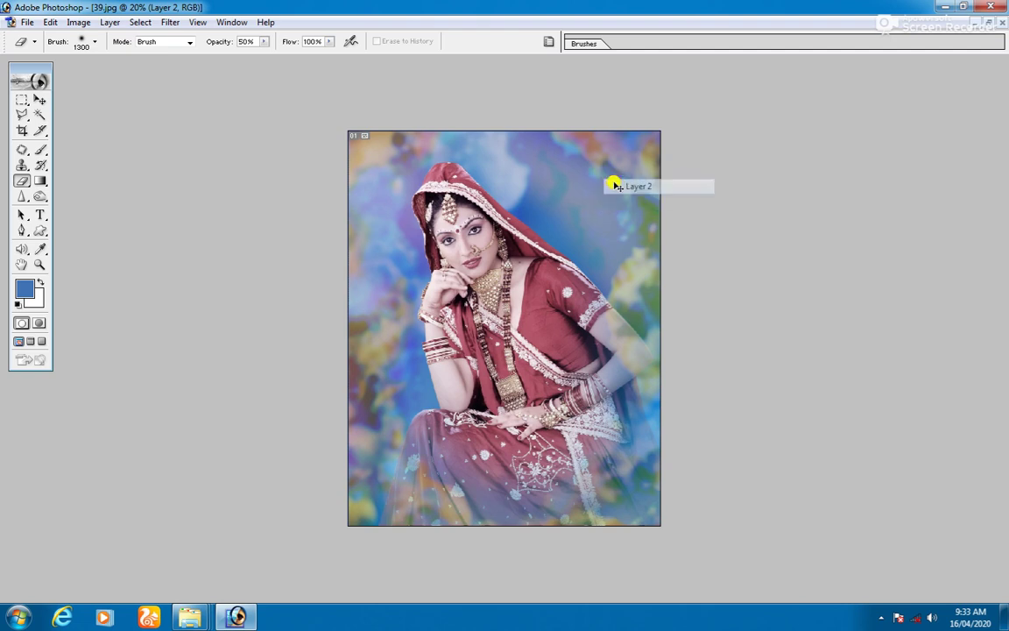
pyautogui.hotkey('alt', 't')
pyautogui.press('b')
pyautogui.press('Return')
pyautogui.press('g')
pyautogui.moveTo(736, 439); pyautogui.dragTo(778, 443)
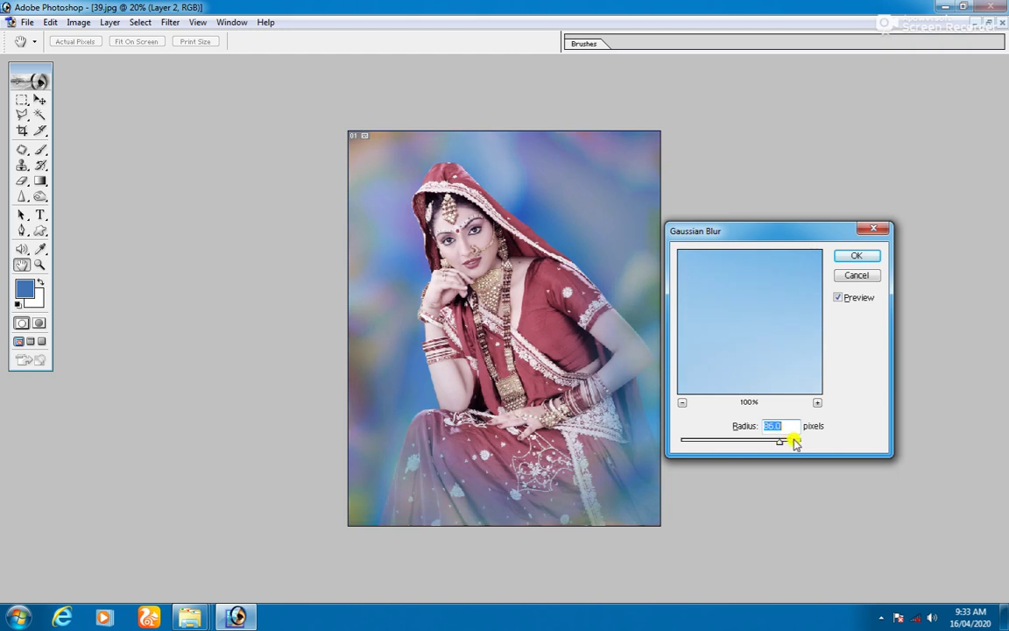
pyautogui.press('Return')
# Step: Draw a large elliptical selection around the woman, nearly as wide as the canvas, and centre it on the image
pyautogui.press('m')
pyautogui.moveTo(419, 180); pyautogui.dragTo(576, 444)
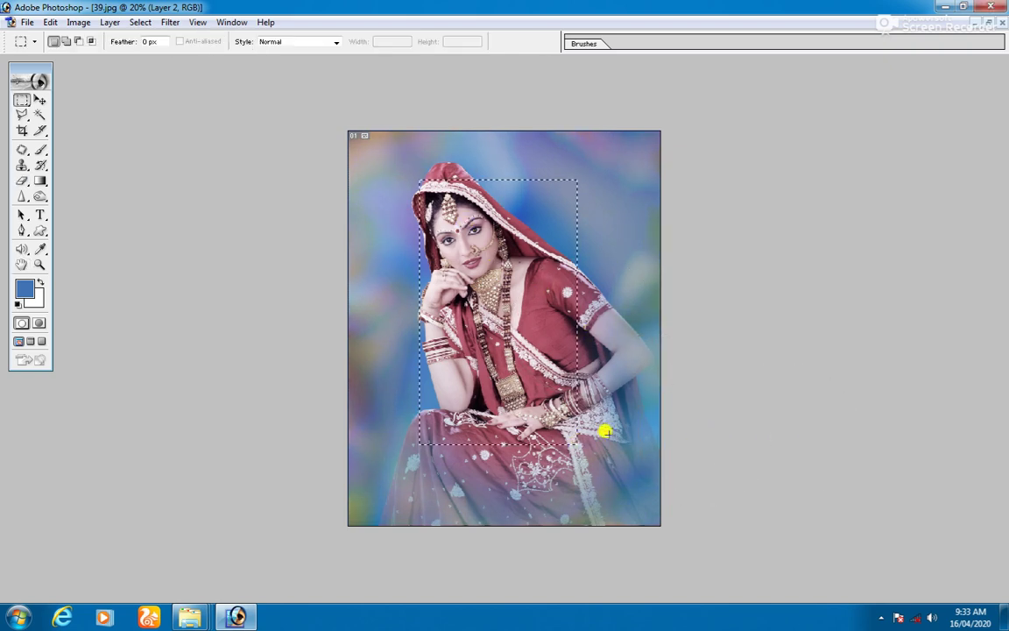
pyautogui.click(22, 101)
pyautogui.click(101, 113)
pyautogui.click(301, 155)
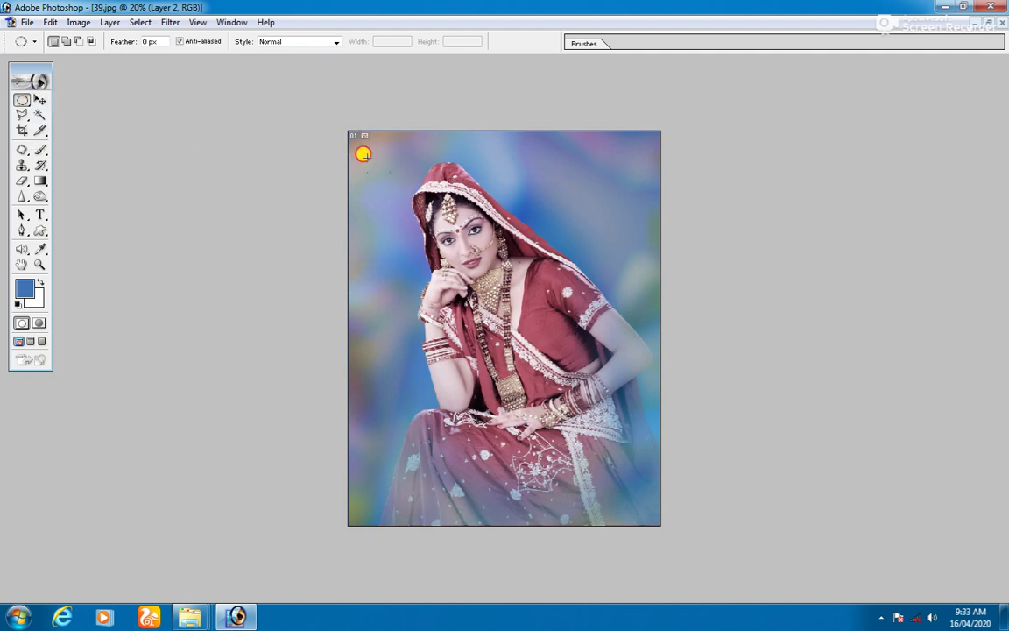
pyautogui.moveTo(640, 536); pyautogui.dragTo(641, 538)
pyautogui.moveTo(537, 331); pyautogui.dragTo(532, 324)
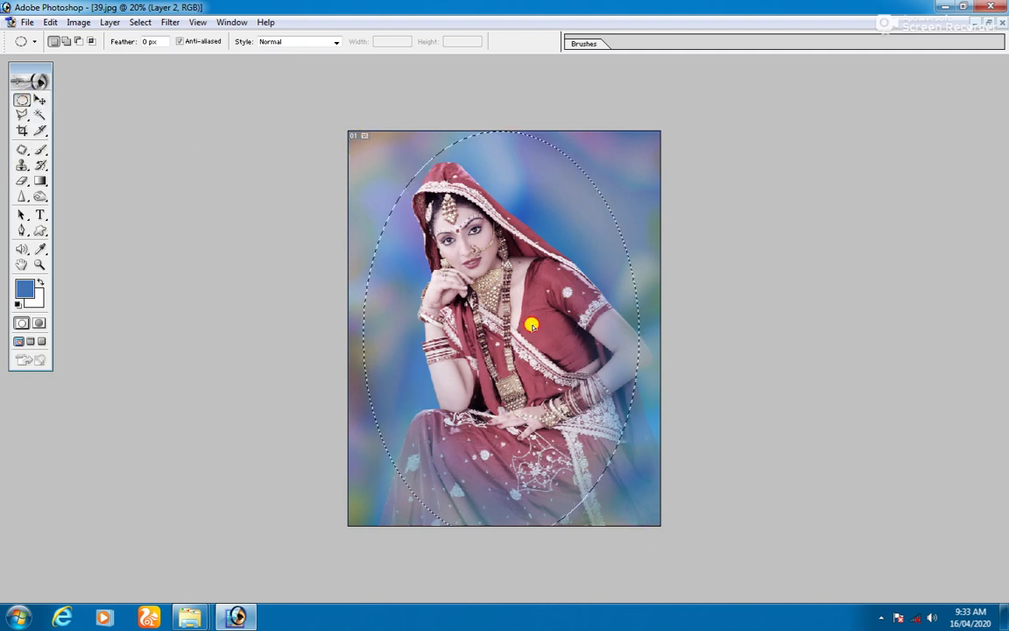
# Step: Feather the elliptical selection by 25 pixels
pyautogui.hotkey('ctrl', 'alt', 'd')
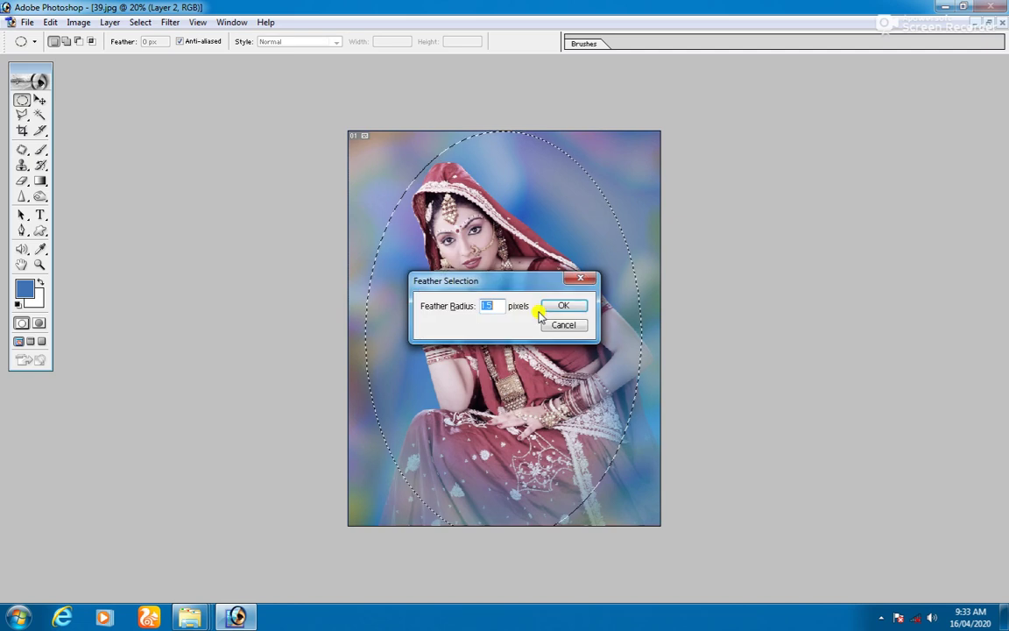
pyautogui.write('25')
pyautogui.click(543, 308)
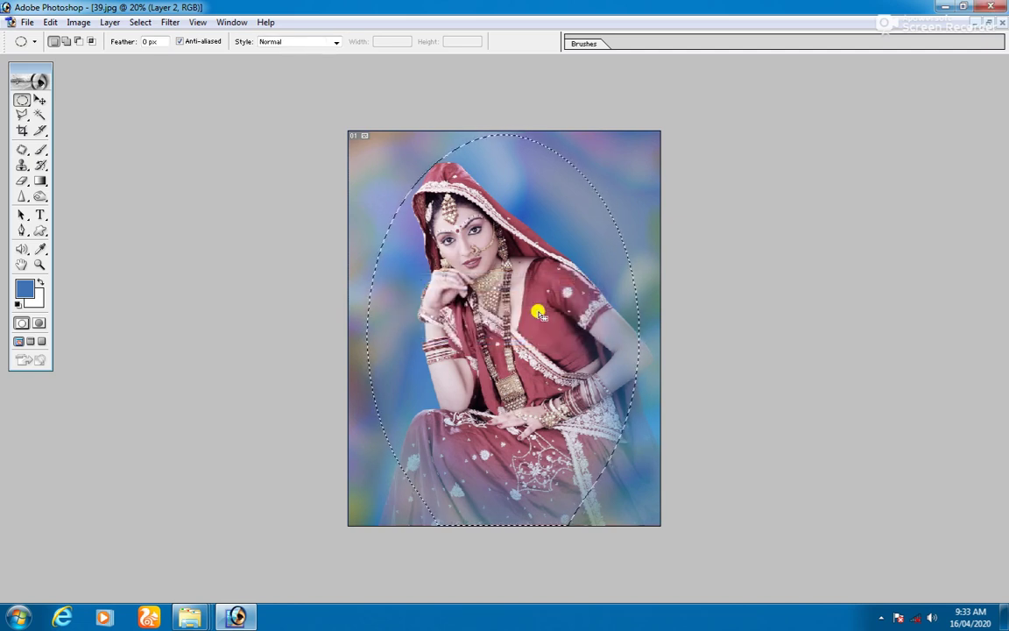
# Step: Invert the feathered oval selection and darken the Background layer outside it with a Hue/Saturation lightness of -54
pyautogui.keyDown('ctrl'); pyautogui.rightClick(574, 157); pyautogui.keyUp('ctrl')
pyautogui.click(581, 180)
pyautogui.hotkey('ctrl', 'u')
pyautogui.moveTo(727, 473); pyautogui.dragTo(742, 474)
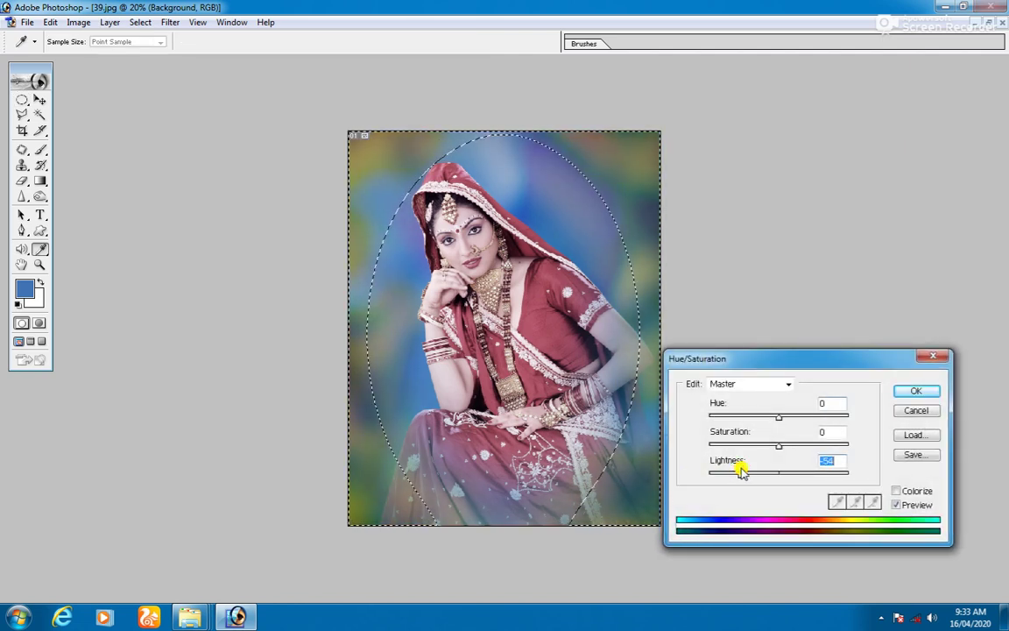
pyautogui.click(917, 388)
# Step: Darken and mute Layer 2 outside the oval with a saturation of -54 and a lightness of -66
pyautogui.keyDown('ctrl'); pyautogui.rightClick(615, 157); pyautogui.keyUp('ctrl')
pyautogui.click(629, 163)
pyautogui.hotkey('ctrl', 'u')
pyautogui.moveTo(779, 445); pyautogui.dragTo(733, 474)
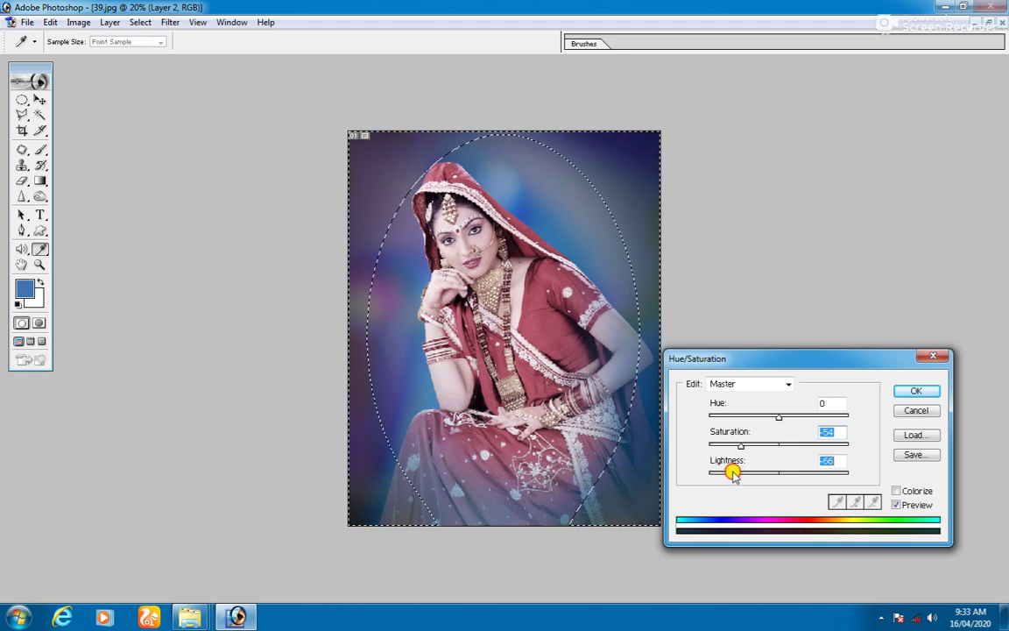
pyautogui.press('Return')
# Step: Shift the hue of Layer 2 inside the oval so the glow behind the woman turns teal, and remove the selection
pyautogui.press('v')
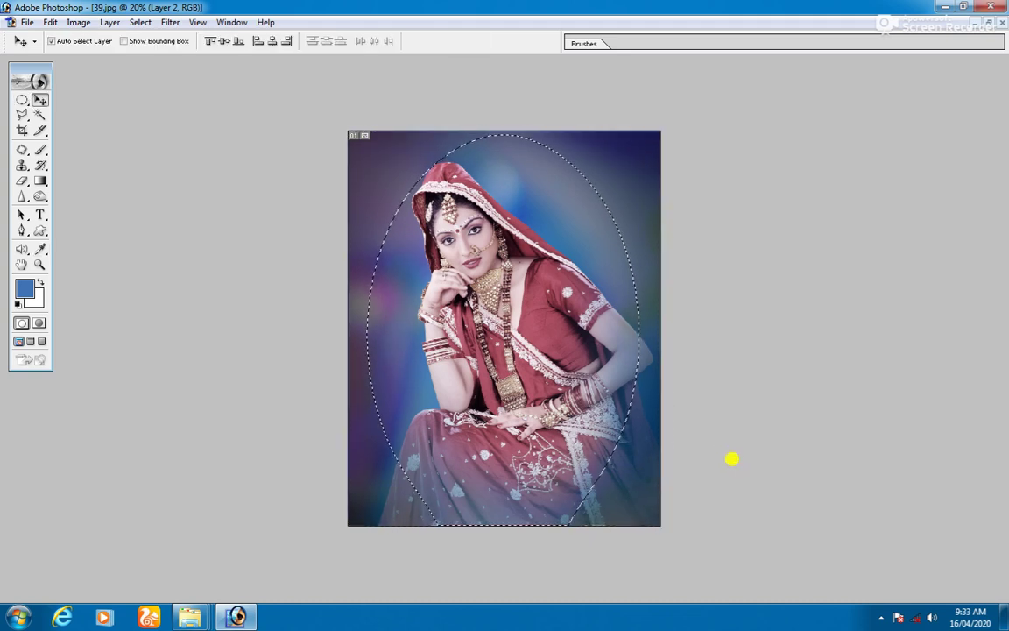
pyautogui.press('i')
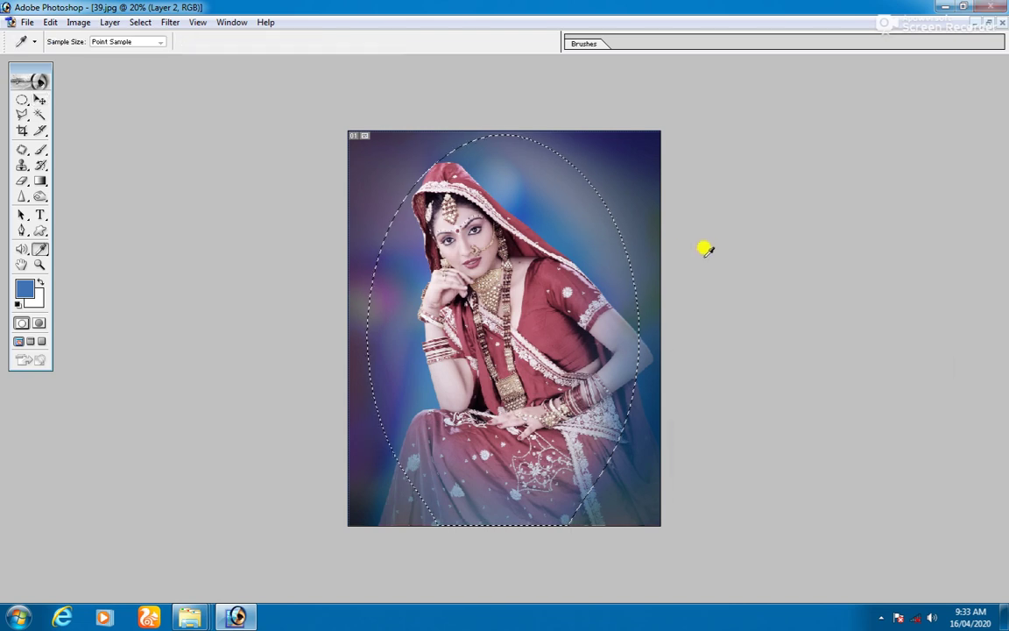
pyautogui.hotkey('ctrl', 'u')
pyautogui.moveTo(818, 414); pyautogui.dragTo(728, 406)
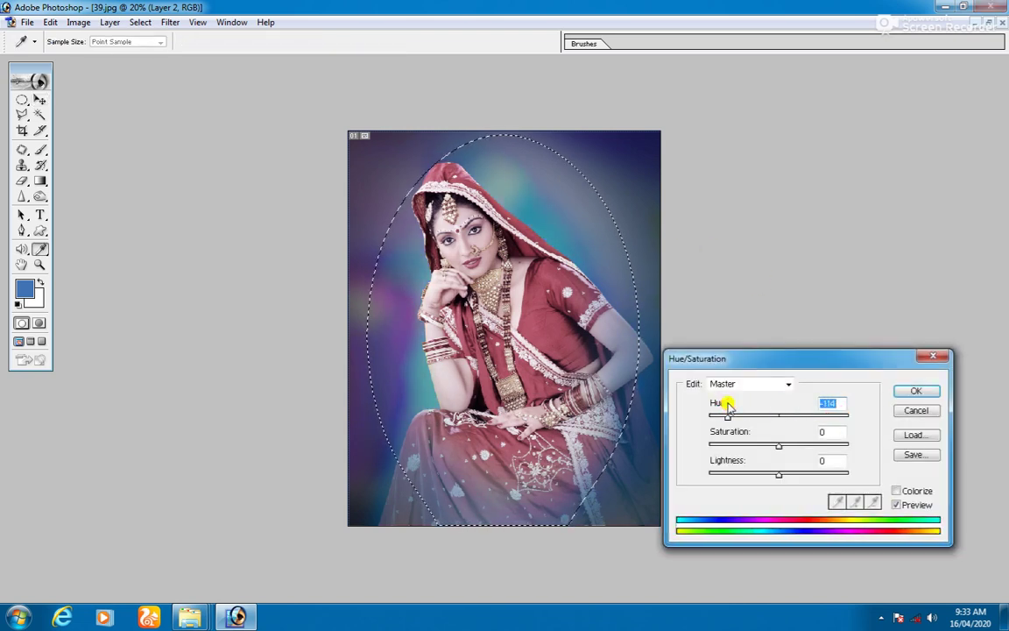
pyautogui.press('Return')
pyautogui.hotkey('ctrl', 'd')
# Step: Paint a diagonal quick mask with a soft 1300 px black brush from the image's upper-left corner across the woman's arms to her waist
pyautogui.click(509, 351)
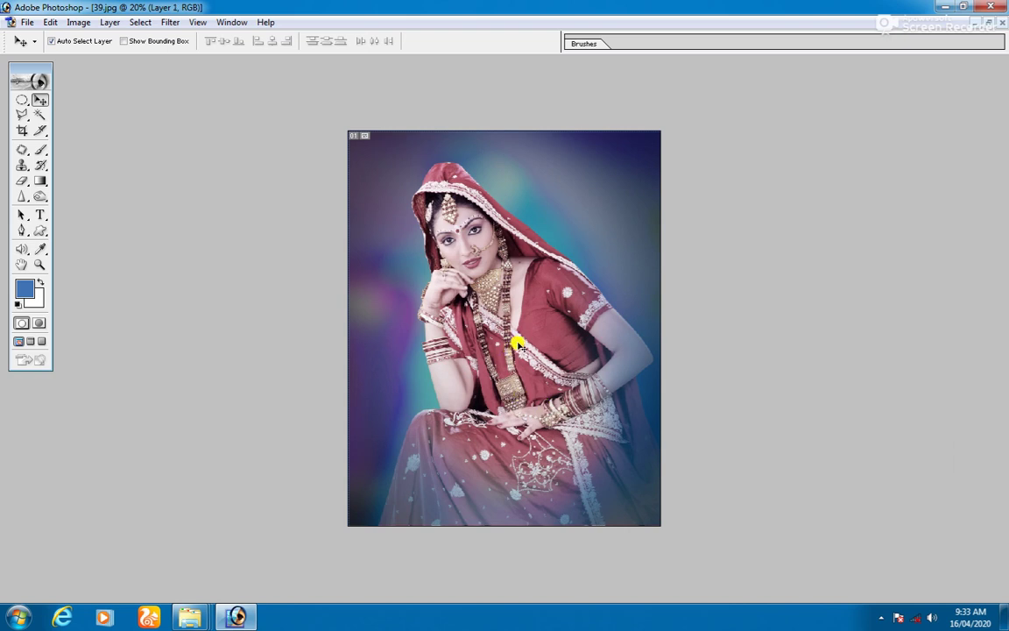
pyautogui.press('q')
pyautogui.press('d')
pyautogui.press('b')
pyautogui.press(']')
pyautogui.press(']')
pyautogui.moveTo(323, 139)
pyautogui.mouseDown()
pyautogui.moveTo(443, 256)
pyautogui.moveTo(457, 376)
pyautogui.moveTo(577, 418)
pyautogui.mouseUp()
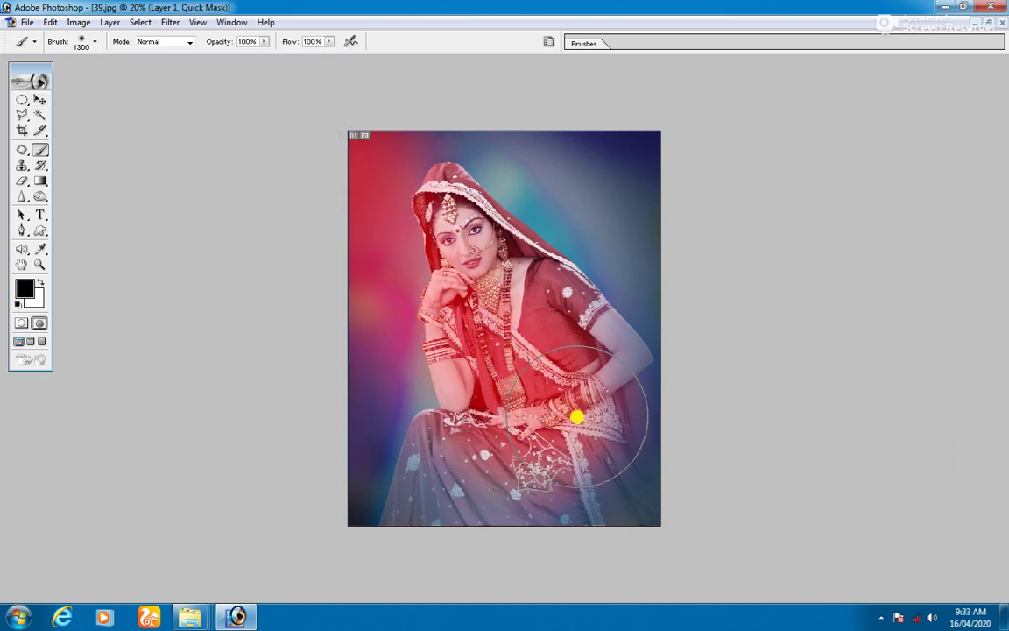
# Step: Turn the quick mask into a selection and copy the painted band of Layer 2 onto a new layer
pyautogui.press('q')
pyautogui.press('v')
pyautogui.rightClick(584, 202)
pyautogui.click(590, 225)
pyautogui.hotkey('ctrl', 'j')
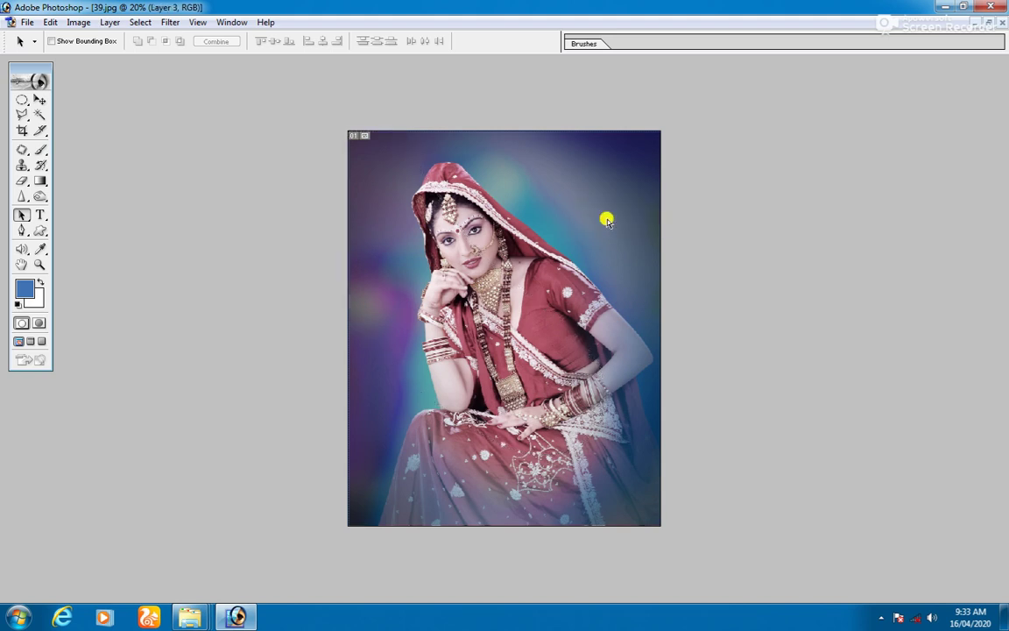
# Step: Raise the copied colour band above the woman and shift its hue by about 155 to red and olive
pyautogui.hotkey('ctrl', ']')
pyautogui.hotkey('ctrl', 'u')
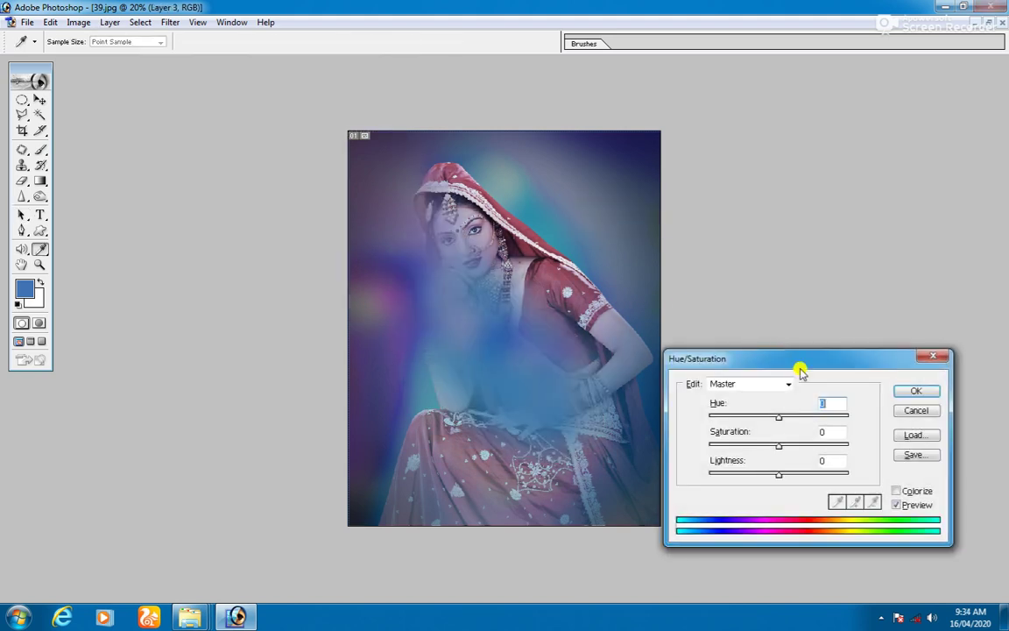
pyautogui.moveTo(807, 421); pyautogui.dragTo(841, 419)
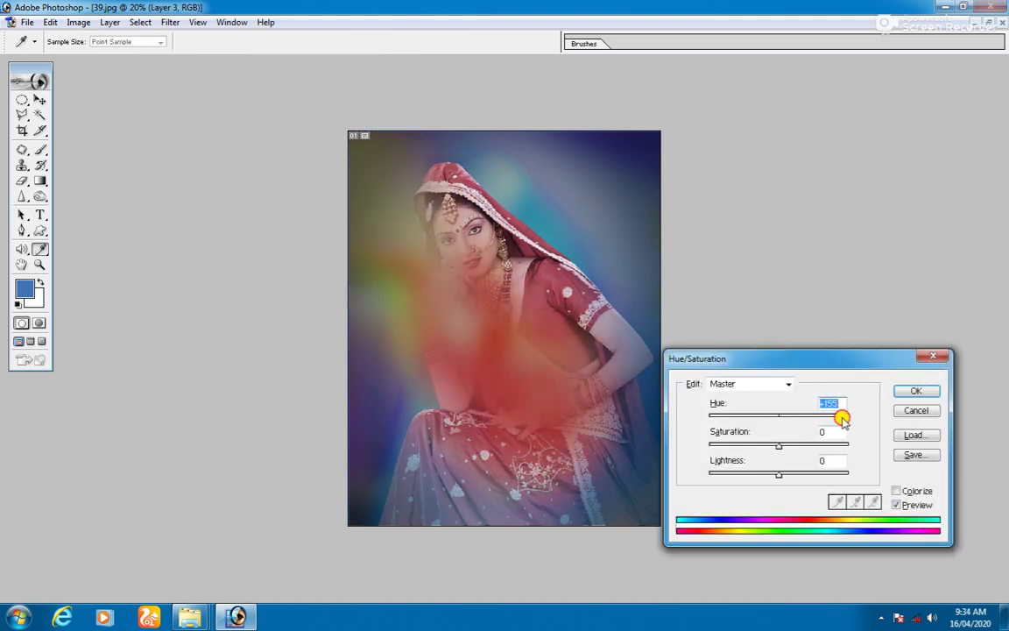
pyautogui.press('Return')
# Step: Soften the colour band on Layer 3 with a Gaussian Blur
pyautogui.hotkey('alt', 't')
pyautogui.press('b')
pyautogui.press('g')
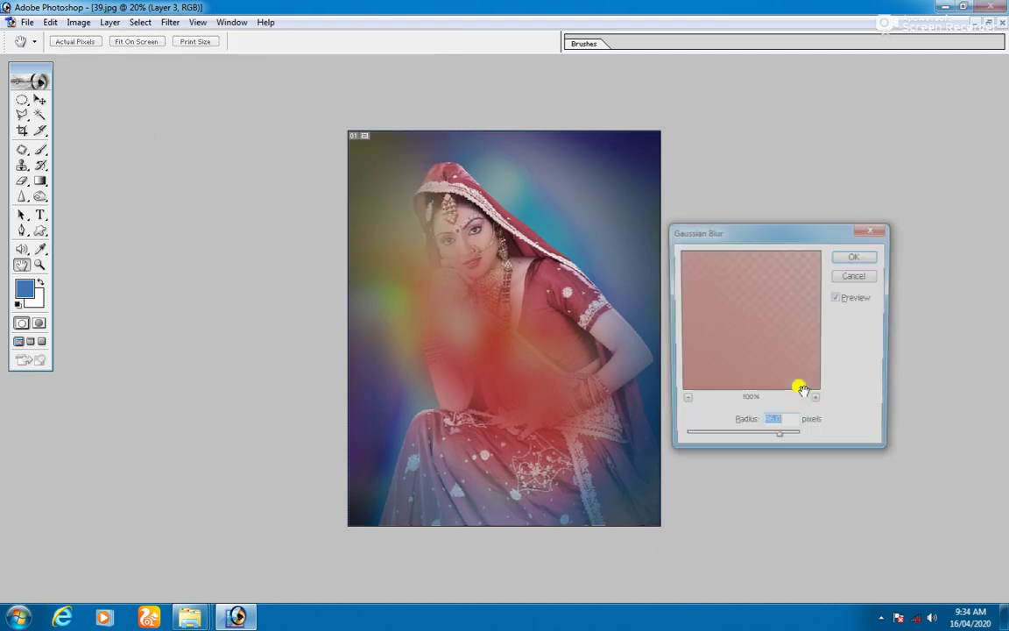
pyautogui.press('Return')
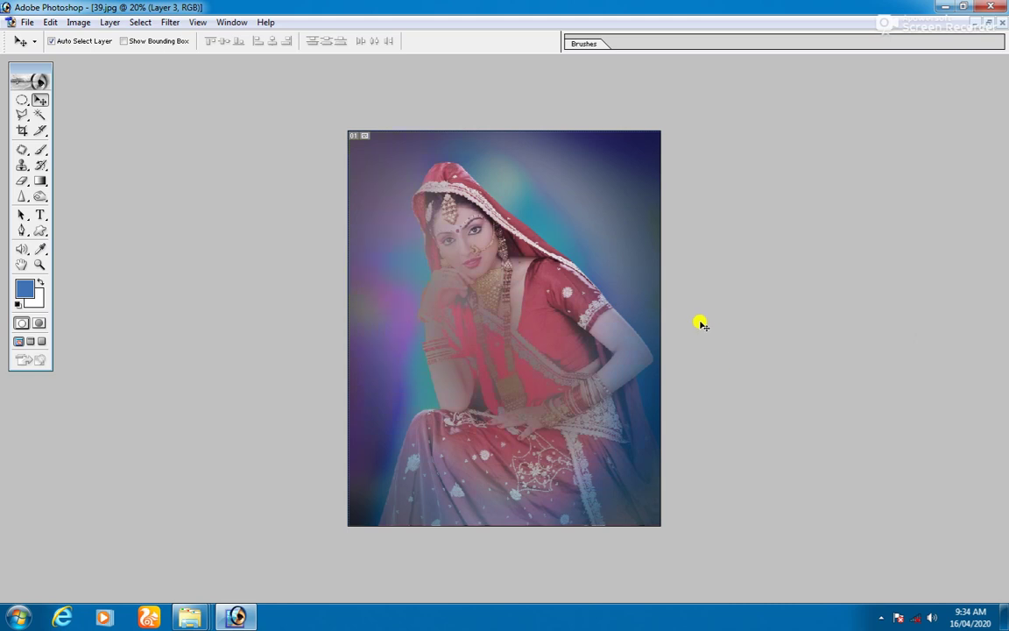
# Step: Try Overlay and further blend modes on Layer 3 and keep one that gives the woman a warm red glow
pyautogui.hotkey('shift', 'alt', 'o')
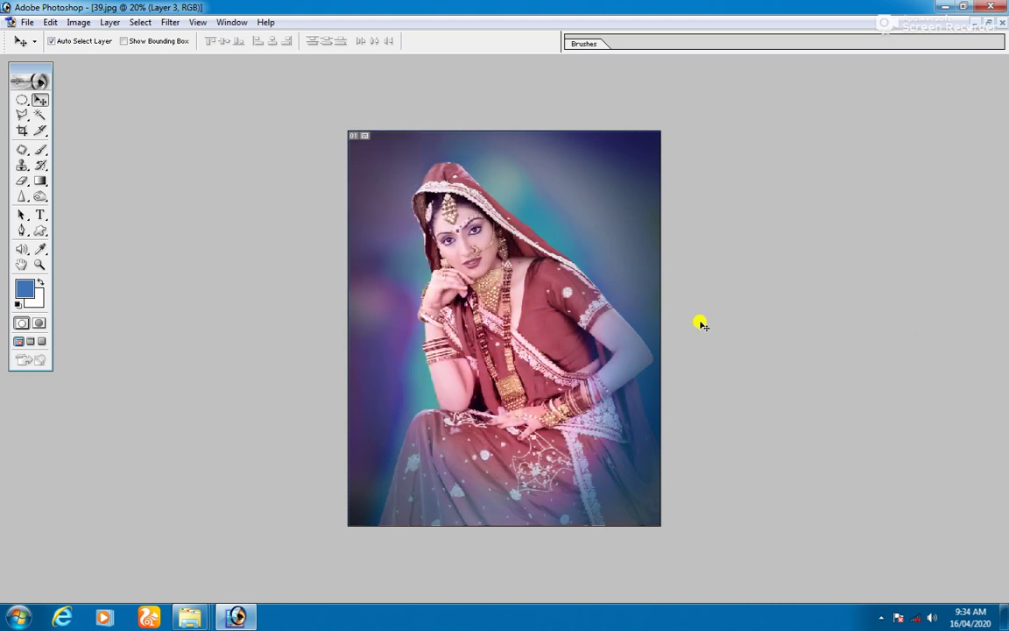
pyautogui.hotkey('shift', '+')
pyautogui.hotkey('shift', '+')
pyautogui.hotkey('shift', '+')
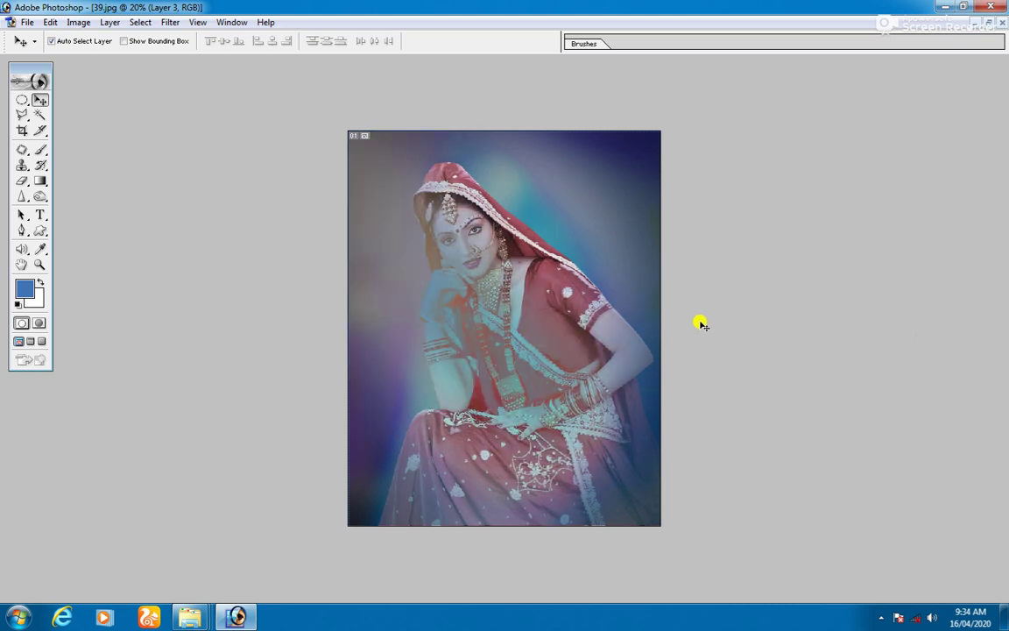
pyautogui.hotkey('shift', '+')
pyautogui.hotkey('shift', '+')
pyautogui.hotkey('shift', '+')
pyautogui.hotkey('shift', '+')
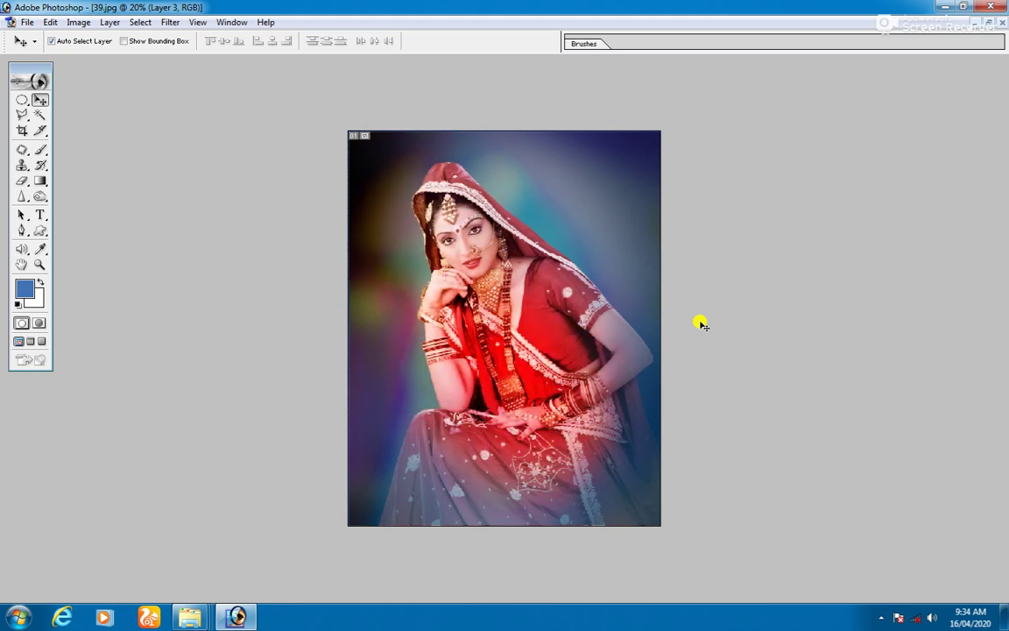
pyautogui.hotkey('shift', '+')
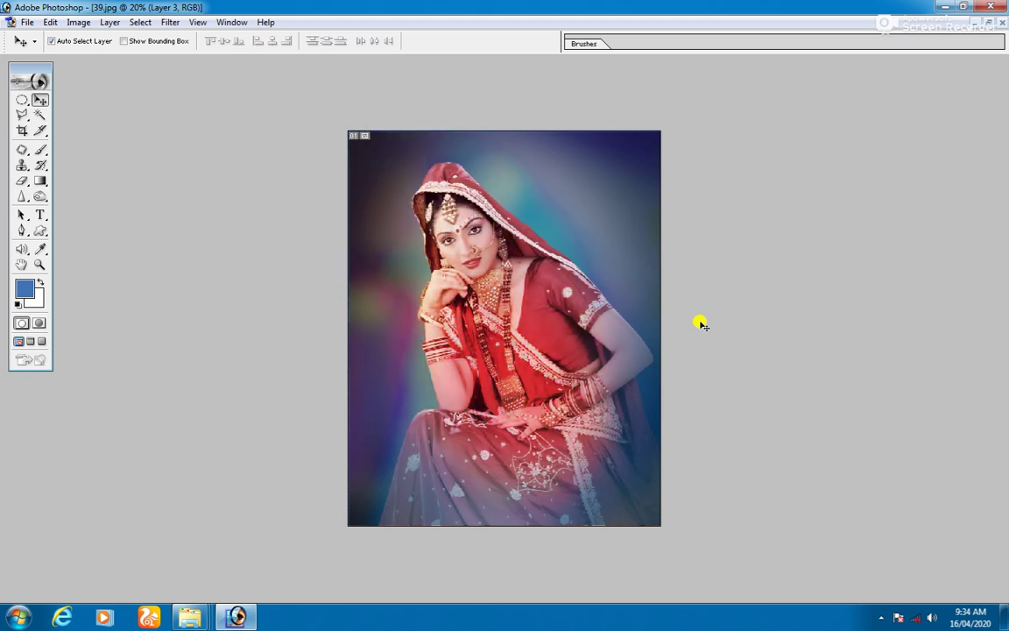
# Step: Load the inverted outline of Layer 3's colour band as a selection and darken Layer 3 within it
pyautogui.hotkey('alt', 's')
pyautogui.press('l')
pyautogui.press('Return')
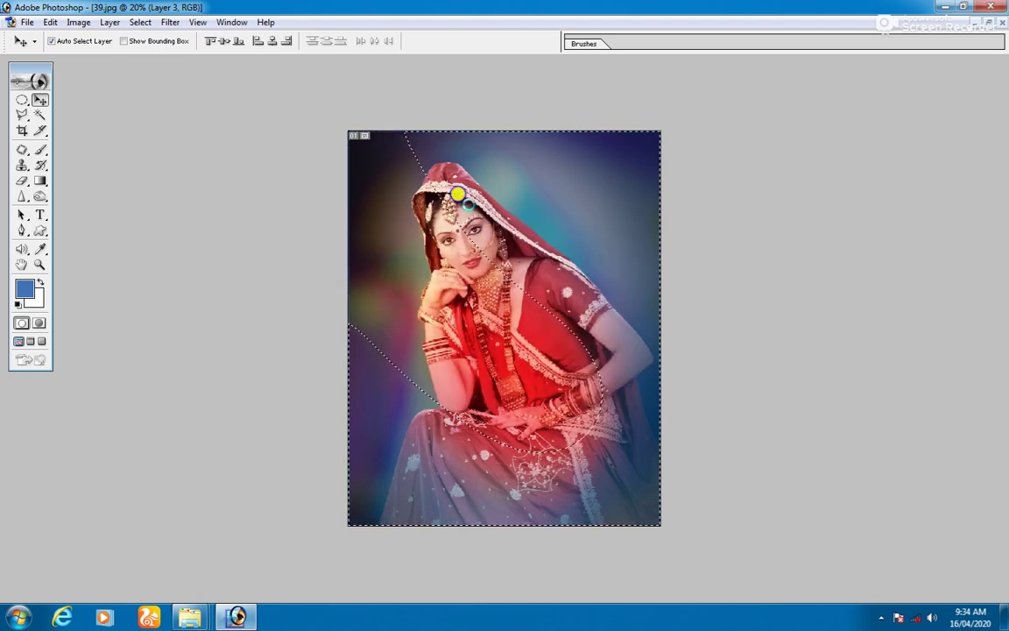
pyautogui.rightClick(468, 204)
pyautogui.click(500, 214)
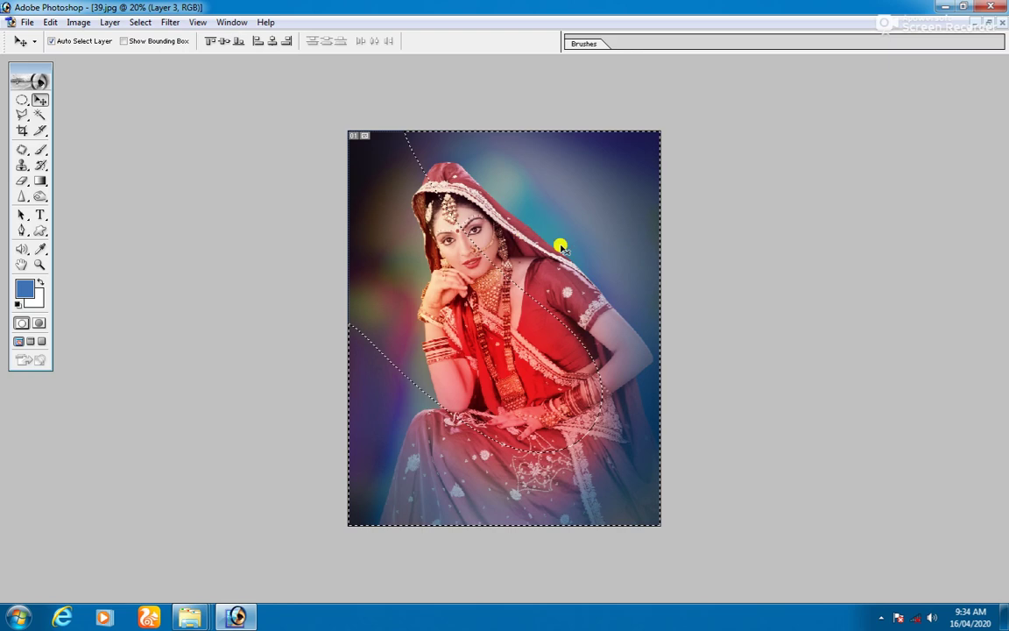
pyautogui.hotkey('ctrl', 'u')
pyautogui.moveTo(734, 475); pyautogui.dragTo(727, 473)
pyautogui.press('Return')
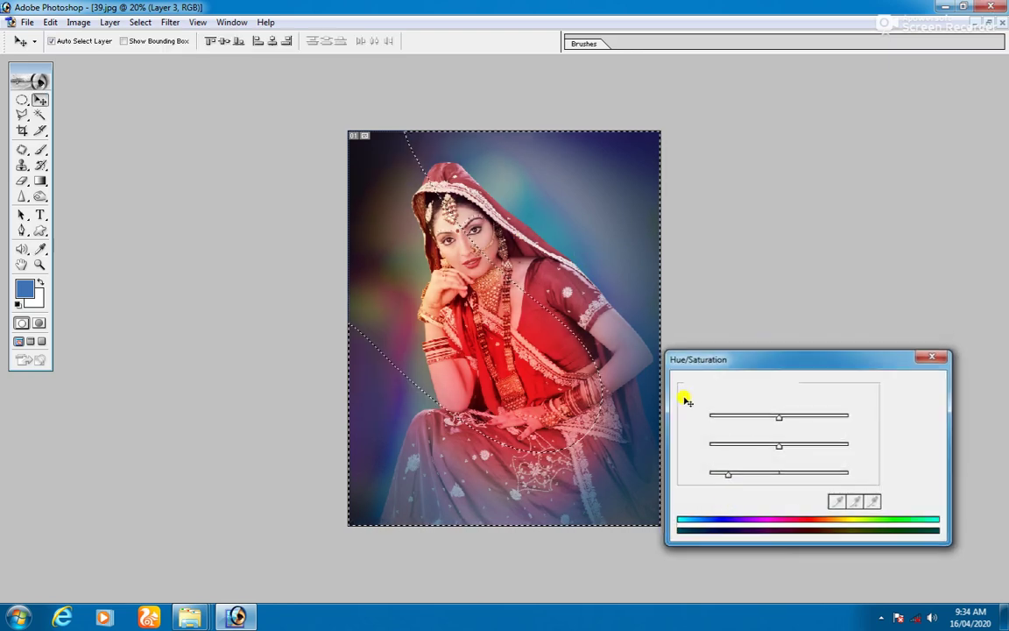
# Step: Darken the woman on Layer 1 outside the colour band with a lightness of -45
pyautogui.rightClick(650, 362)
pyautogui.click(668, 371)
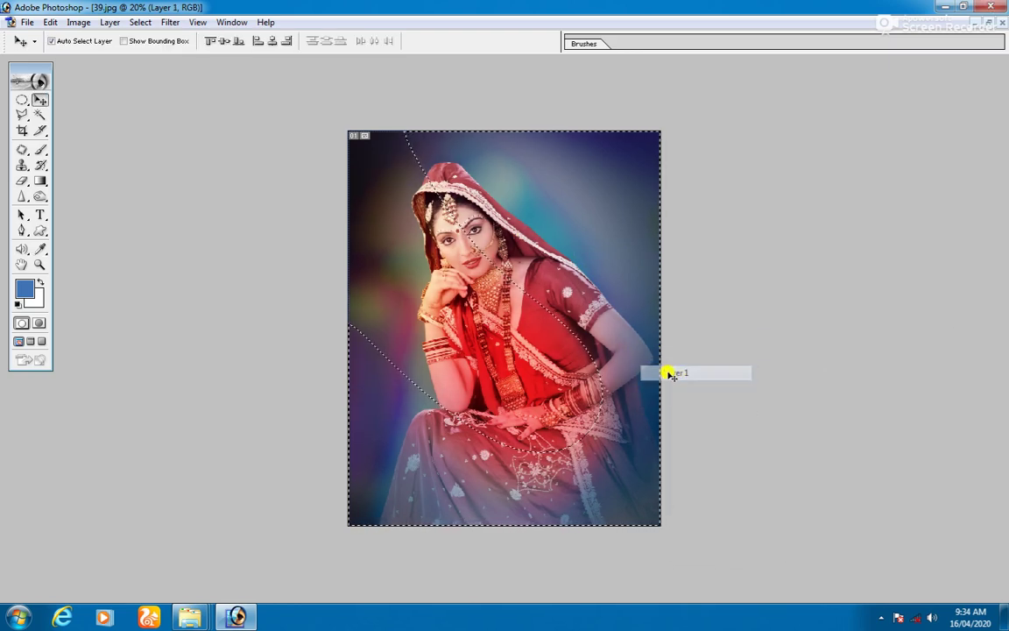
pyautogui.hotkey('ctrl', 'u')
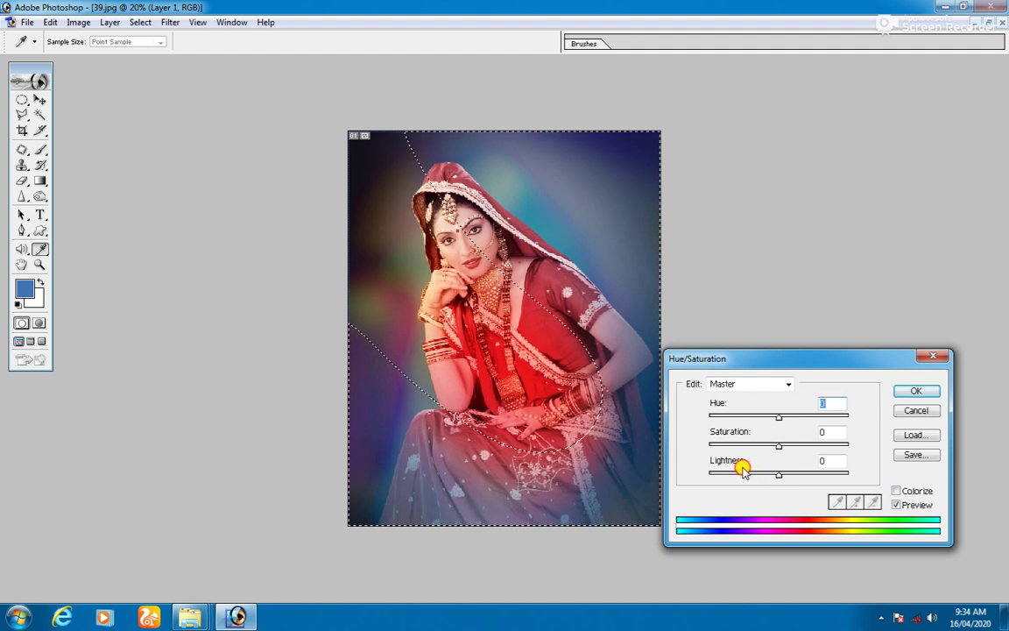
pyautogui.moveTo(743, 472); pyautogui.dragTo(724, 467)
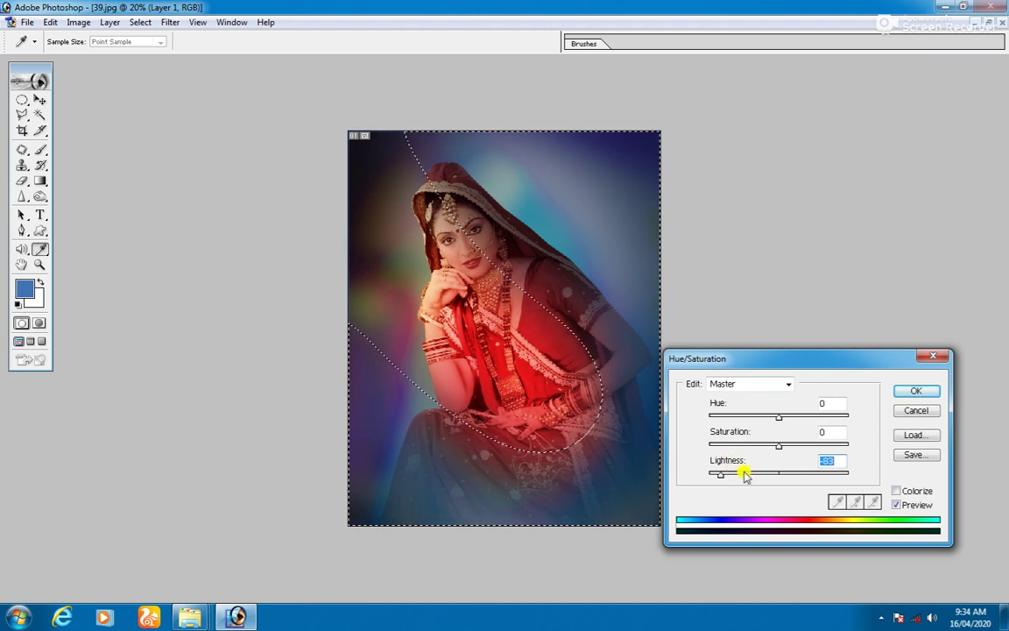
pyautogui.press('Return')
# Step: Darken Layer 2 in the same selected area with a lightness of -45
pyautogui.rightClick(636, 232)
pyautogui.click(640, 239)
pyautogui.hotkey('ctrl', 'u')
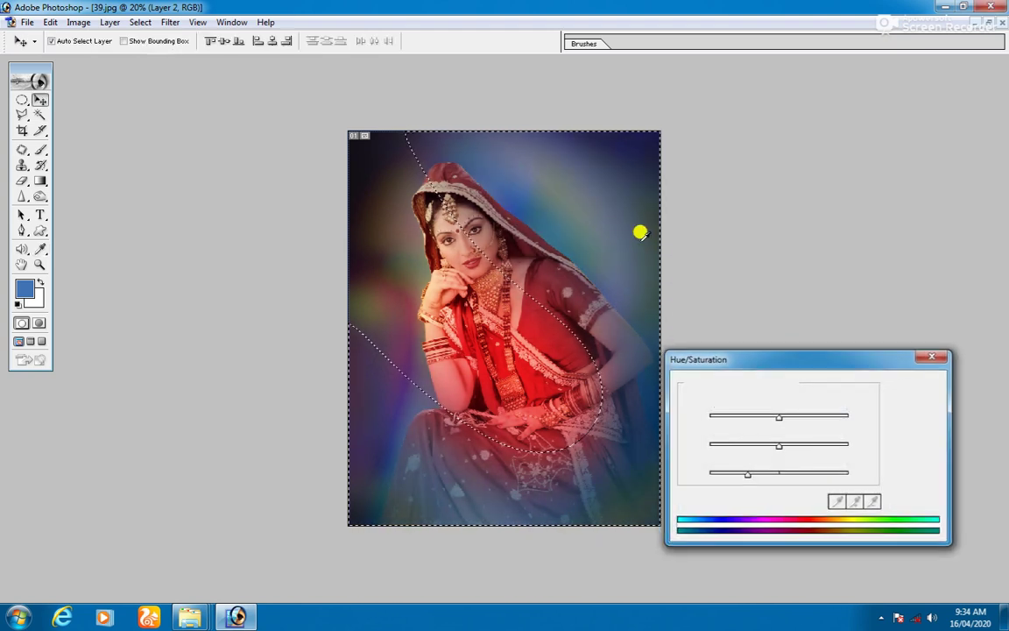
pyautogui.press('Return')
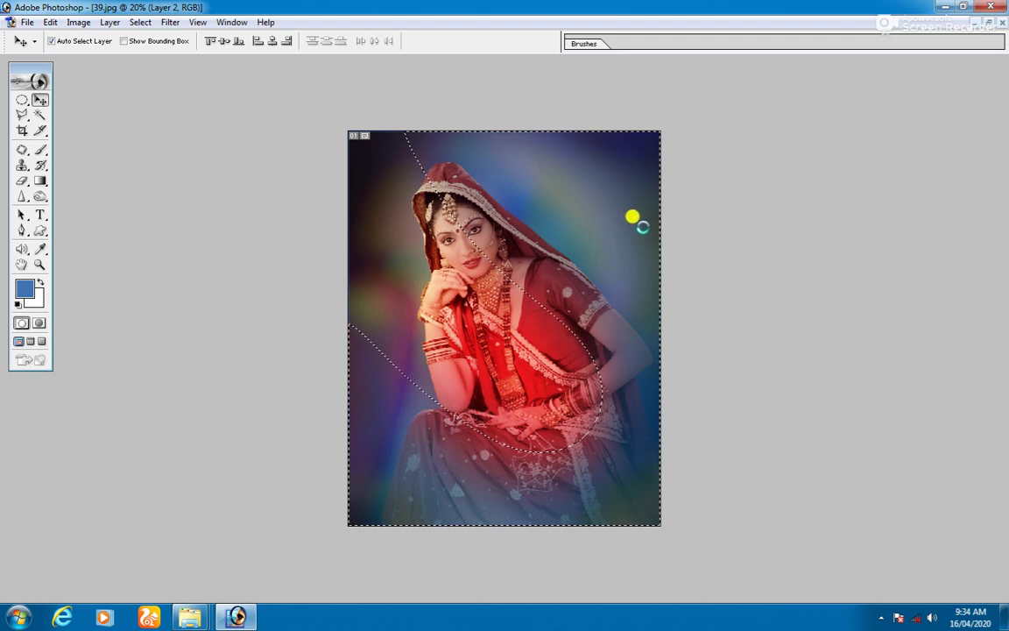
# Step: Darken the Background layer in the selected area with a lightness of -45
pyautogui.rightClick(648, 242)
pyautogui.click(655, 255)
pyautogui.hotkey('ctrl', 'u')
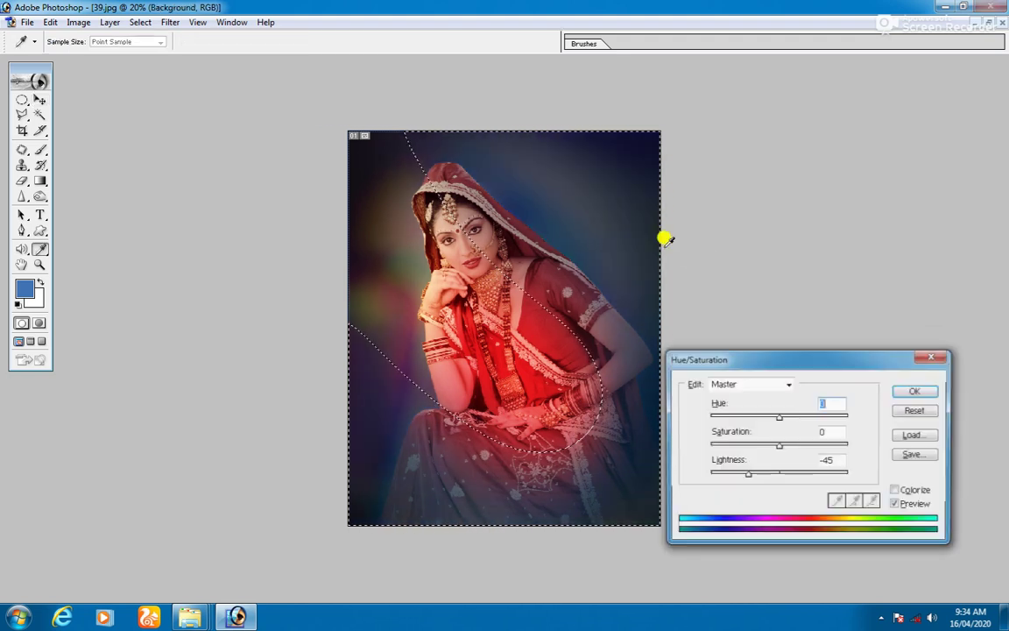
pyautogui.press('Return')
pyautogui.hotkey('ctrl', 'u')
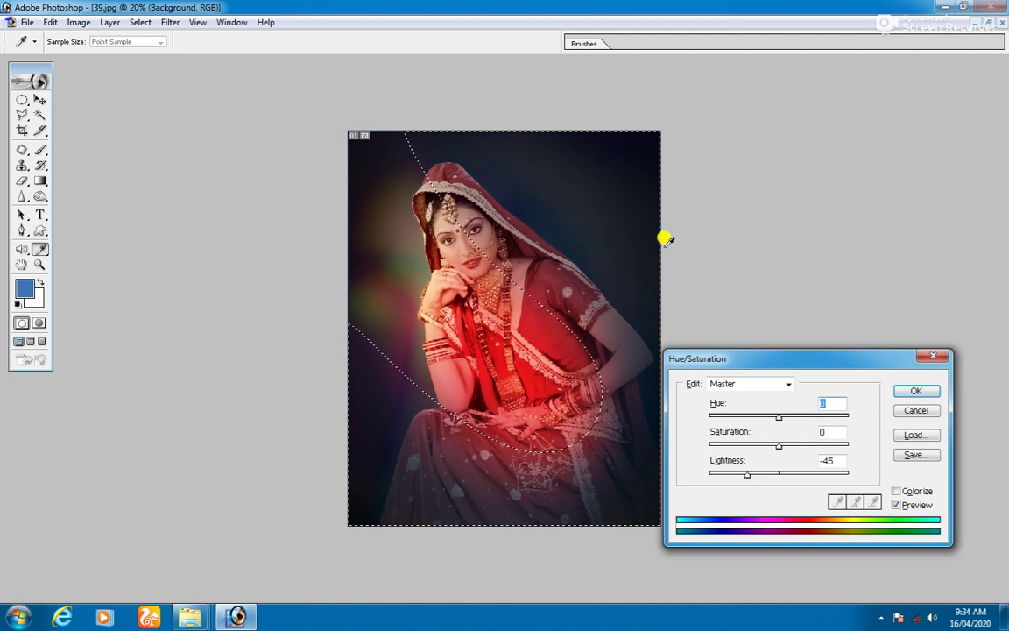
pyautogui.press('Return')
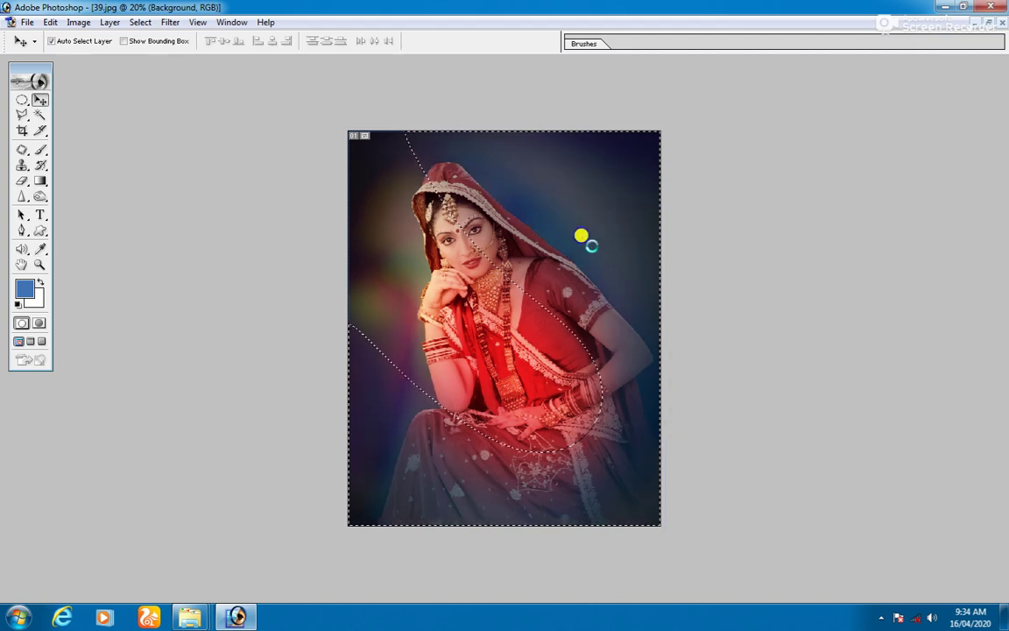
# Step: Adjust the hue of Layer 2 in the selected area outside the colour band, and remove the selection
pyautogui.click(618, 268)
pyautogui.hotkey('ctrl', 'u')
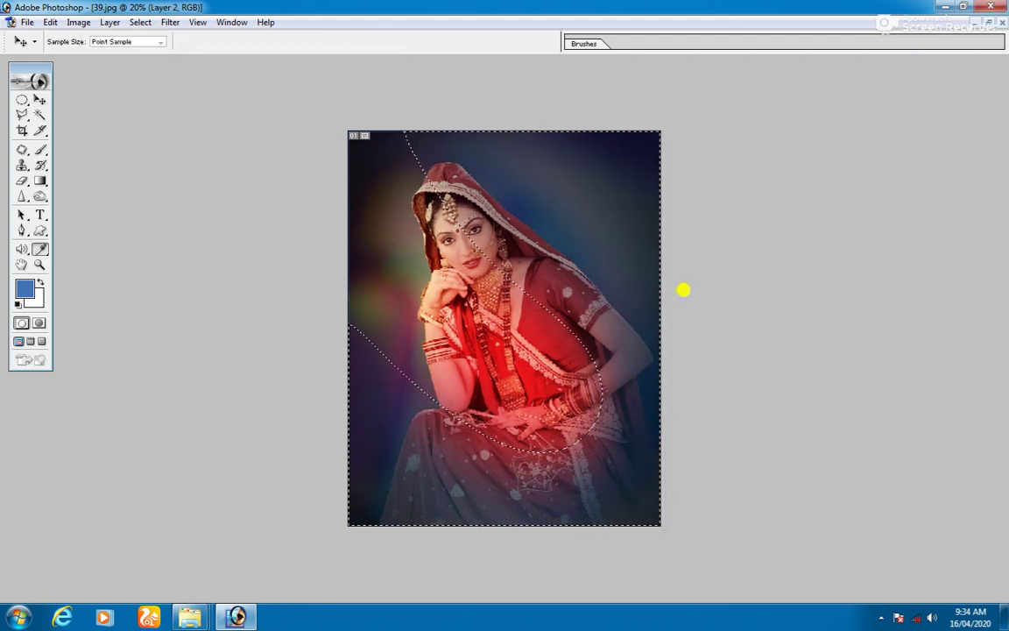
pyautogui.moveTo(811, 418); pyautogui.dragTo(766, 421)
pyautogui.press('Return')
pyautogui.hotkey('ctrl', 'd')
# Step: Shift the hue of Layer 3 so the glow over the woman turns from red to yellow-green
pyautogui.rightClick(561, 373)
pyautogui.click(578, 377)
pyautogui.rightClick(509, 348)
pyautogui.click(530, 361)
pyautogui.rightClick(498, 345)
pyautogui.click(517, 354)
pyautogui.hotkey('ctrl', 'u')
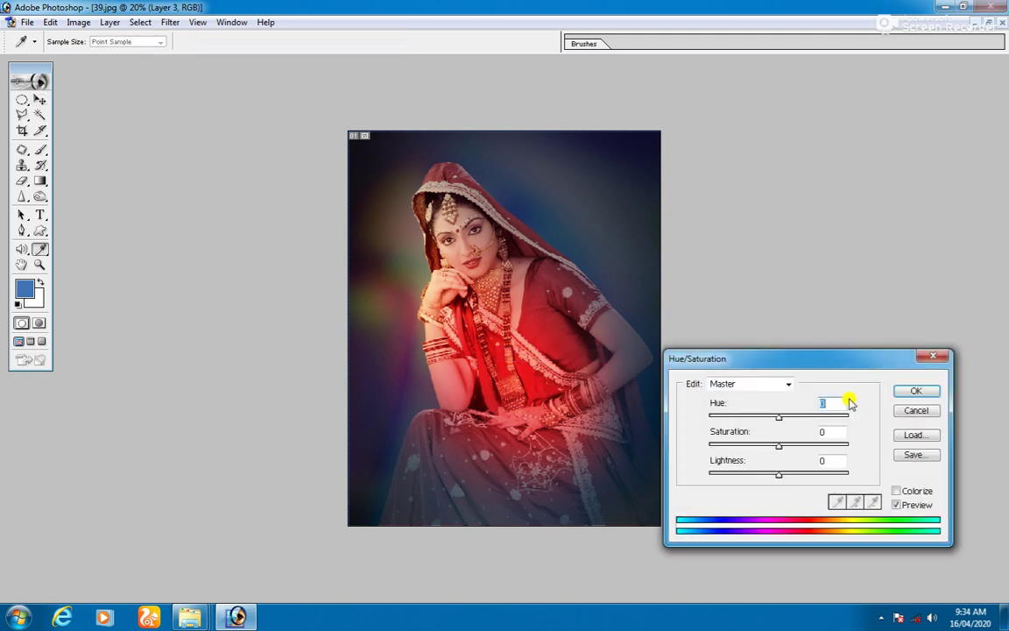
pyautogui.moveTo(812, 419); pyautogui.dragTo(817, 418)
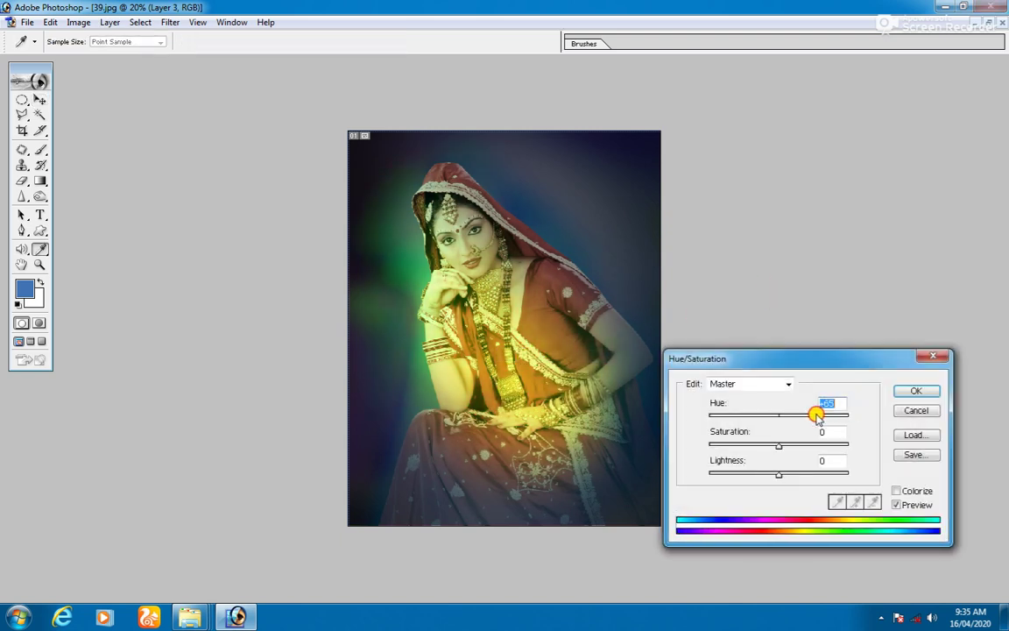
pyautogui.press('Escape')
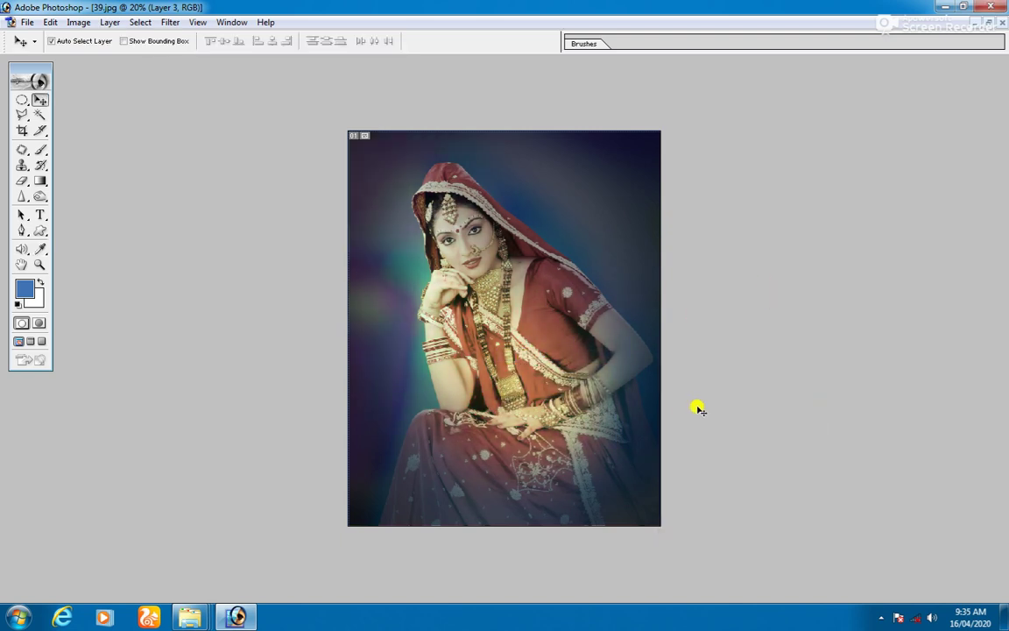
# Step: Choose the scattered-dots splatter from the custom shapes for drawing as a path
pyautogui.scroll(-2, 698, 407)
pyautogui.scroll(3, 699, 406)
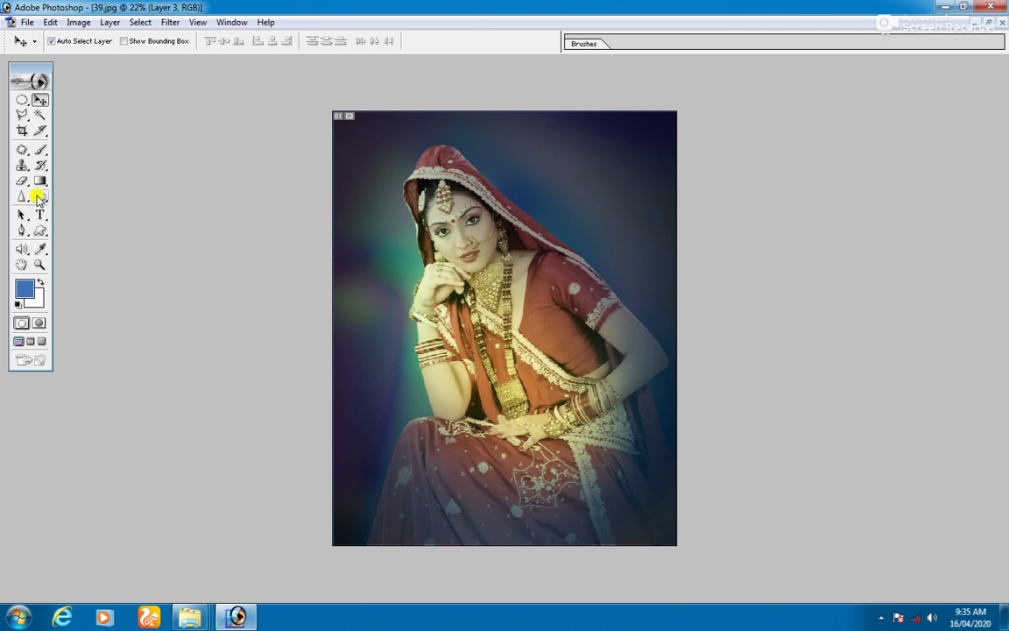
pyautogui.press('u')
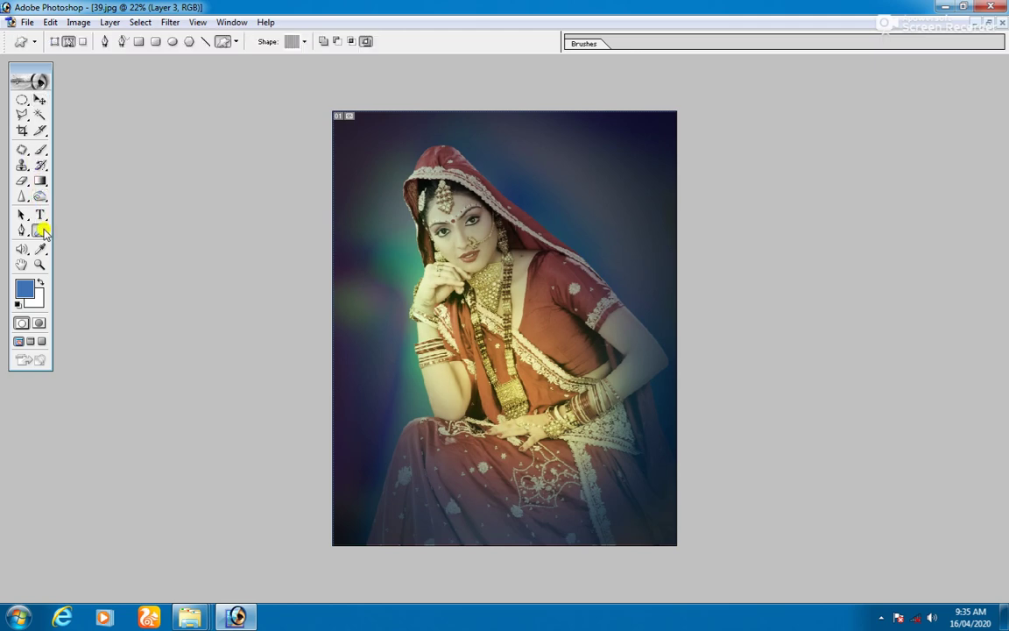
pyautogui.click(306, 42)
pyautogui.scroll(-3, 304, 232)
pyautogui.scroll(-3, 304, 282)
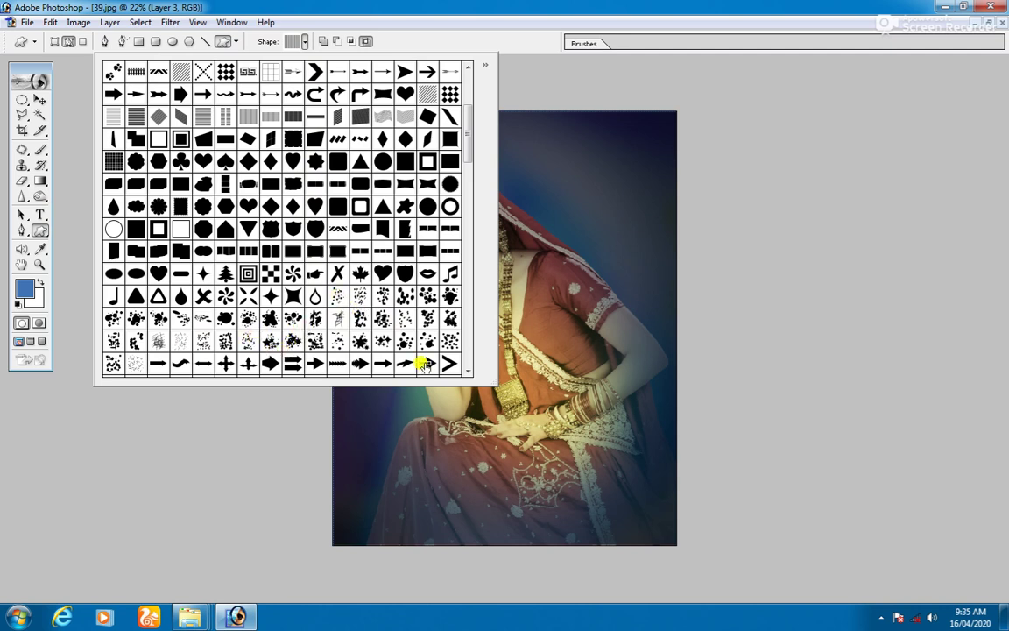
pyautogui.scroll(-1, 367, 337)
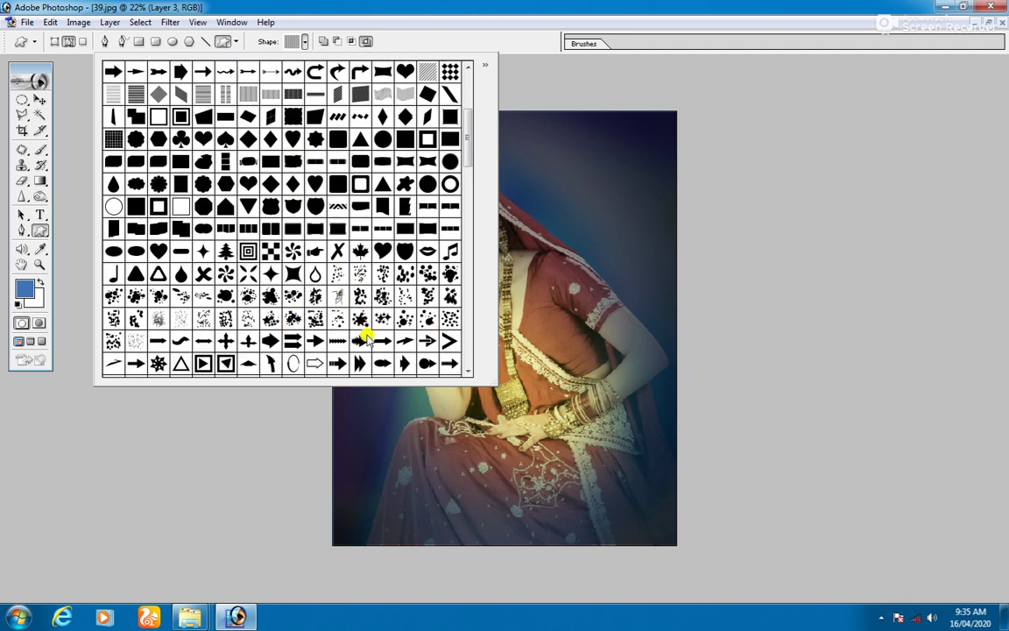
pyautogui.click(380, 275)
pyautogui.click(552, 168)
# Step: Draw the splatter shape over the head, beside the lower-left skirt and near the right arm, and copy those background areas to a new layer
pyautogui.moveTo(367, 86); pyautogui.dragTo(511, 269)
pyautogui.moveTo(337, 351); pyautogui.dragTo(426, 559)
pyautogui.moveTo(752, 212); pyautogui.dragTo(632, 387)
pyautogui.hotkey('ctrl', 'Return')
pyautogui.keyDown('ctrl'); pyautogui.rightClick(618, 136); pyautogui.keyUp('ctrl')
pyautogui.click(648, 160)
pyautogui.hotkey('ctrl', 'j')
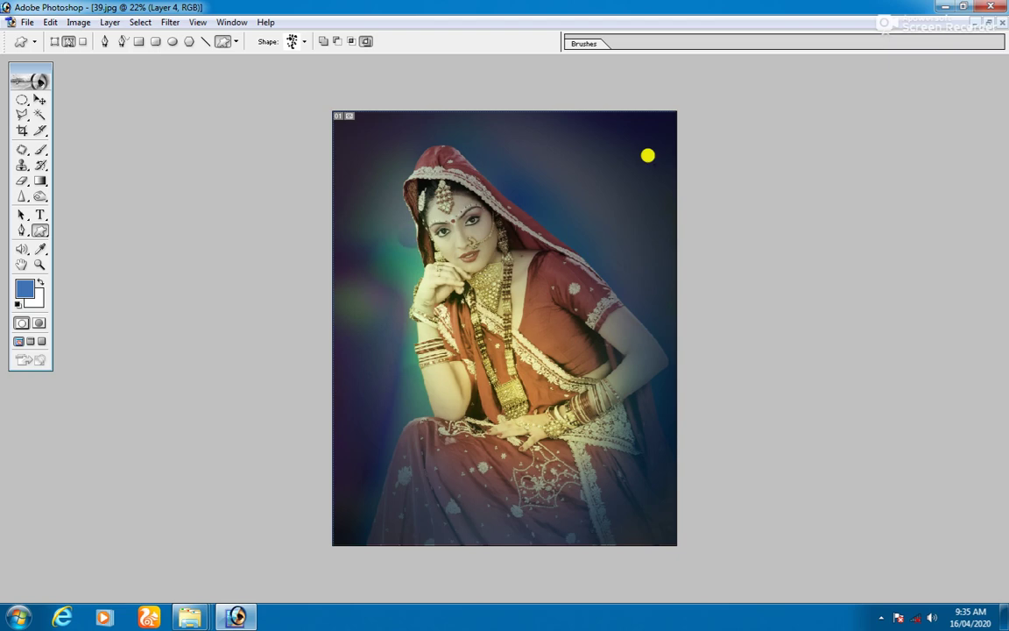
# Step: Brighten the copied dots on Layer 4 so they stand out from the background, and remove the selection
pyautogui.hotkey('alt', 's')
pyautogui.press('l')
pyautogui.press('Return')
pyautogui.press('Tab')
pyautogui.press('Tab')
pyautogui.hotkey('ctrl', 'd')
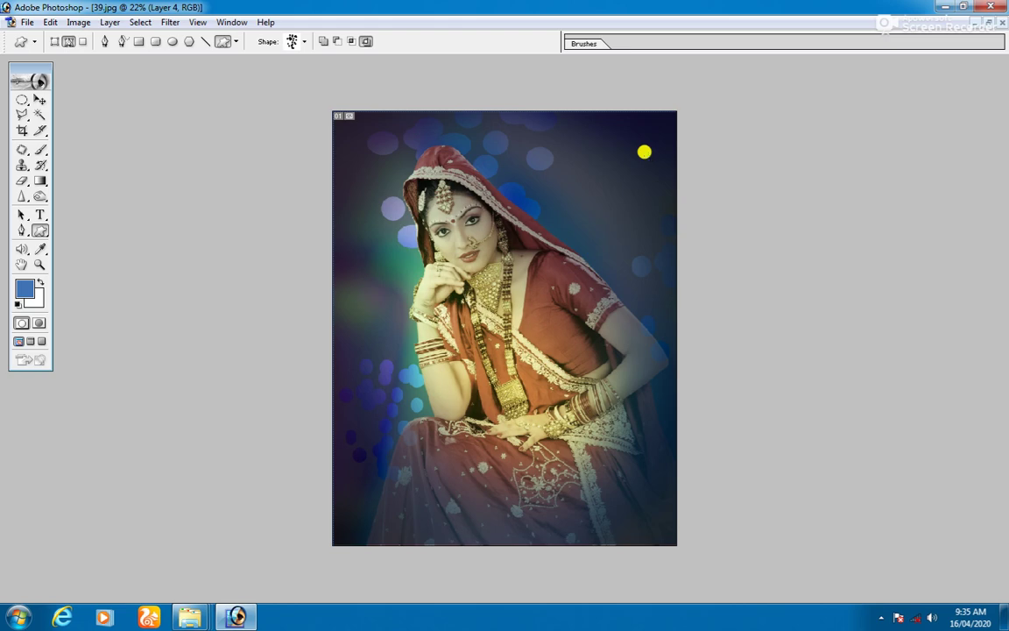
# Step: Load the dots on Layer 4 as a selection, fill them with a diagonal magenta-to-green gradient, and deselect
pyautogui.hotkey('alt', 's')
pyautogui.press('o')
pyautogui.press('Return')
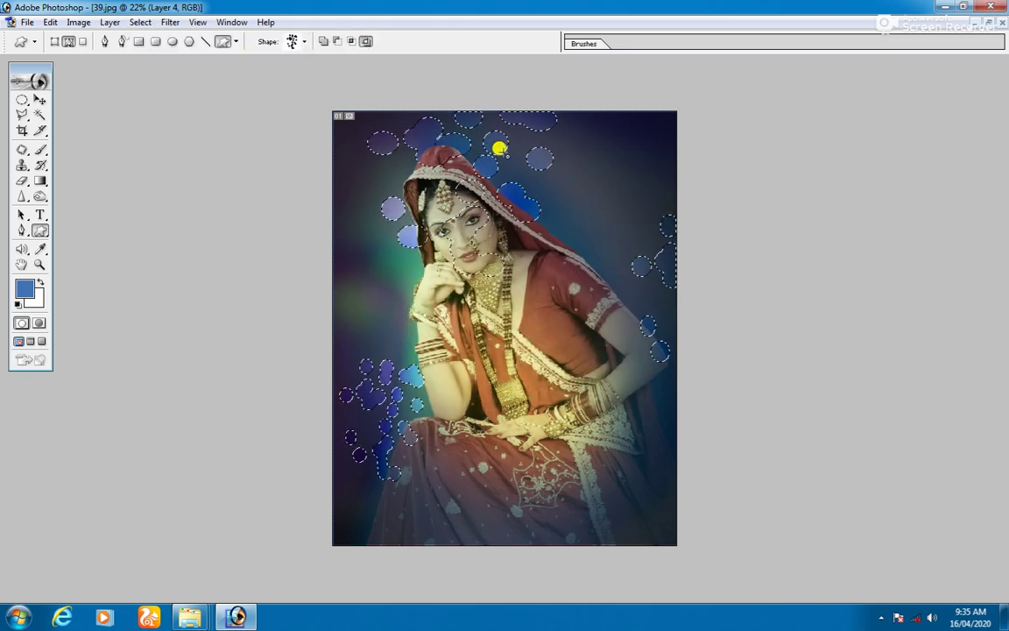
pyautogui.press('g')
pyautogui.moveTo(359, 113); pyautogui.dragTo(733, 557)
pyautogui.hotkey('ctrl', 'd')
pyautogui.press('v')
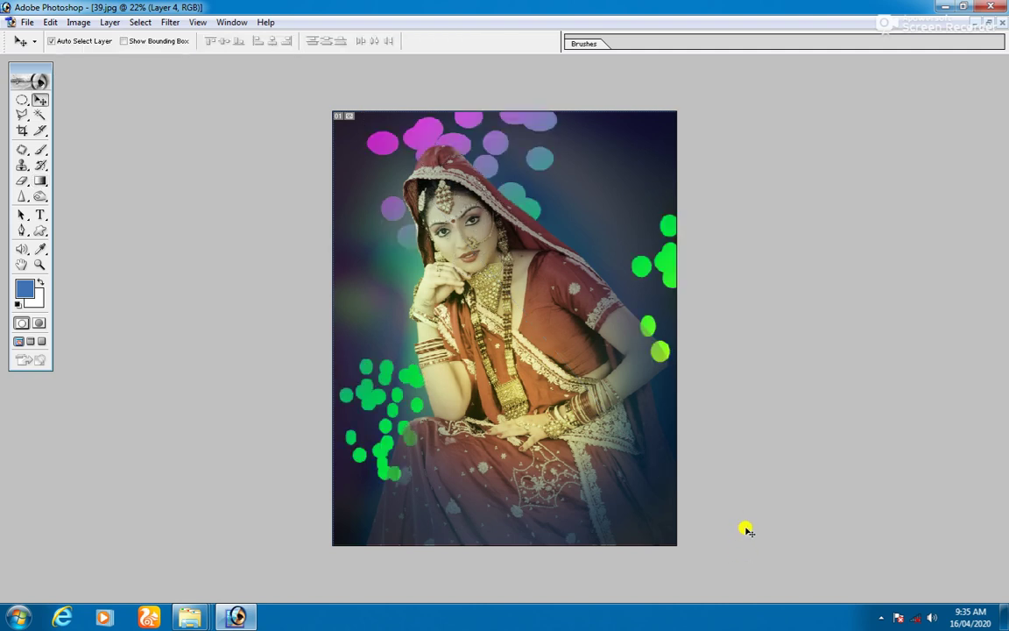
# Step: Soften the coloured dots on Layer 4 with a Gaussian Blur of about 41 pixels
pyautogui.hotkey('alt', 't')
pyautogui.press('b')
pyautogui.press('Right')
pyautogui.press('g')
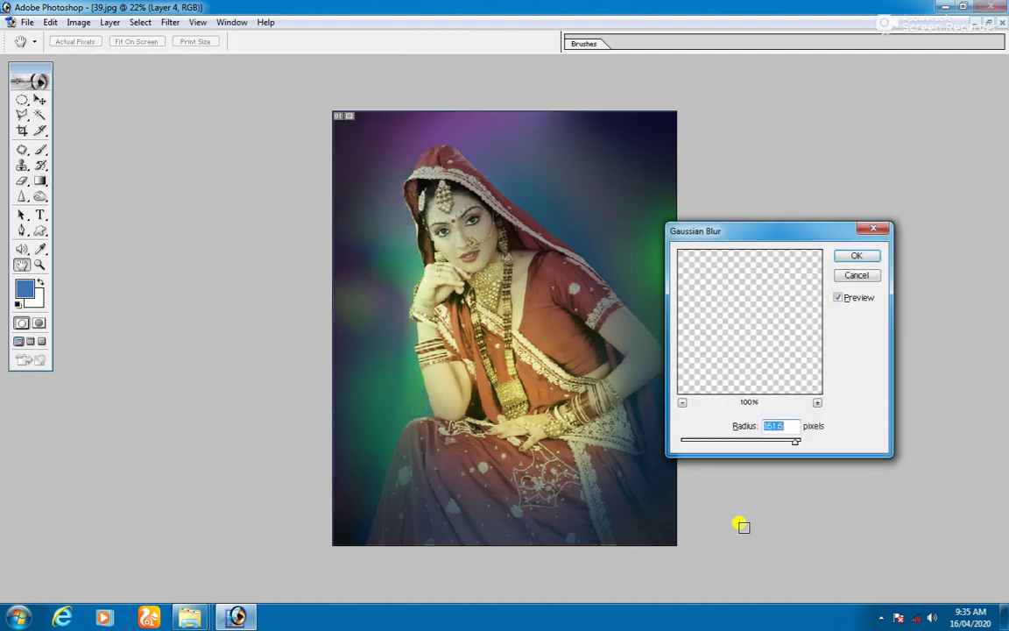
pyautogui.moveTo(743, 442)
pyautogui.mouseDown()
pyautogui.moveTo(725, 439)
pyautogui.moveTo(758, 443)
pyautogui.mouseUp()
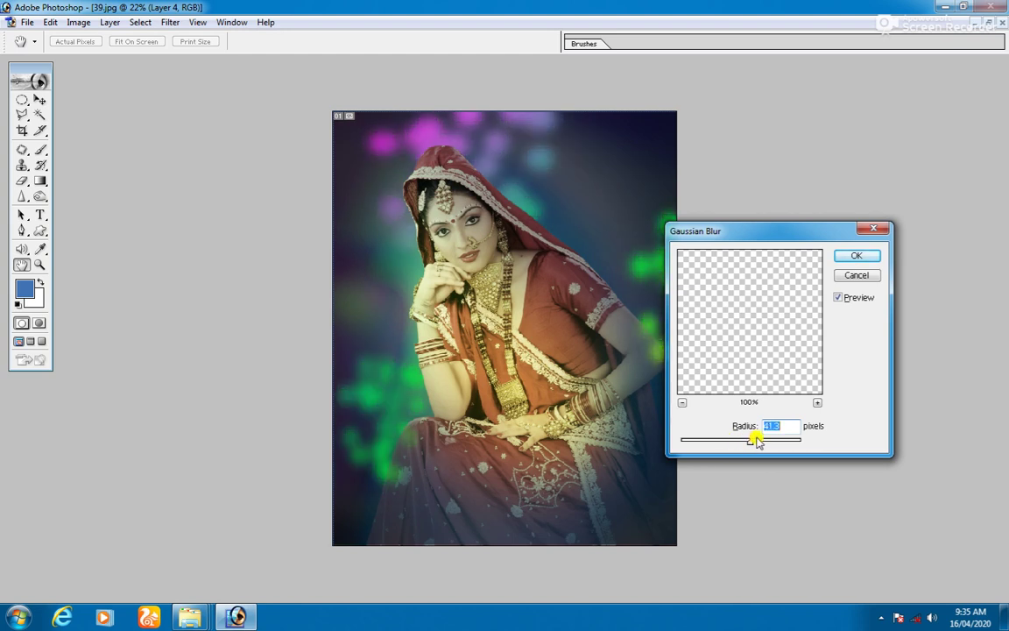
pyautogui.press('Return')
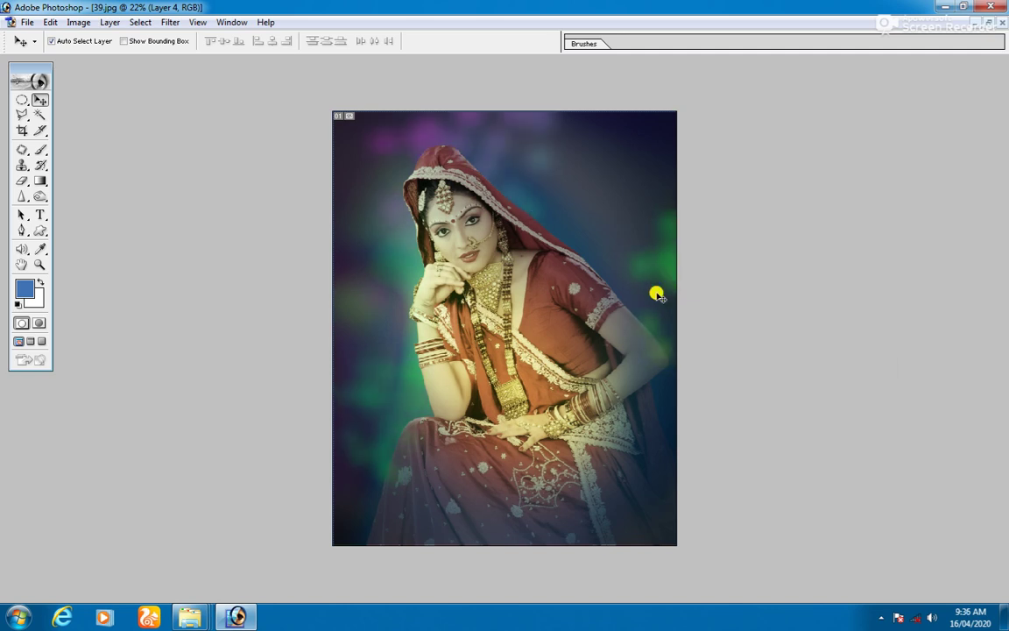
# Step: Select the upper-left and lower-right corners of the picture softly by painting them in Quick Mask mode with a 1300-pixel brush
pyautogui.scroll(1, 657, 295)
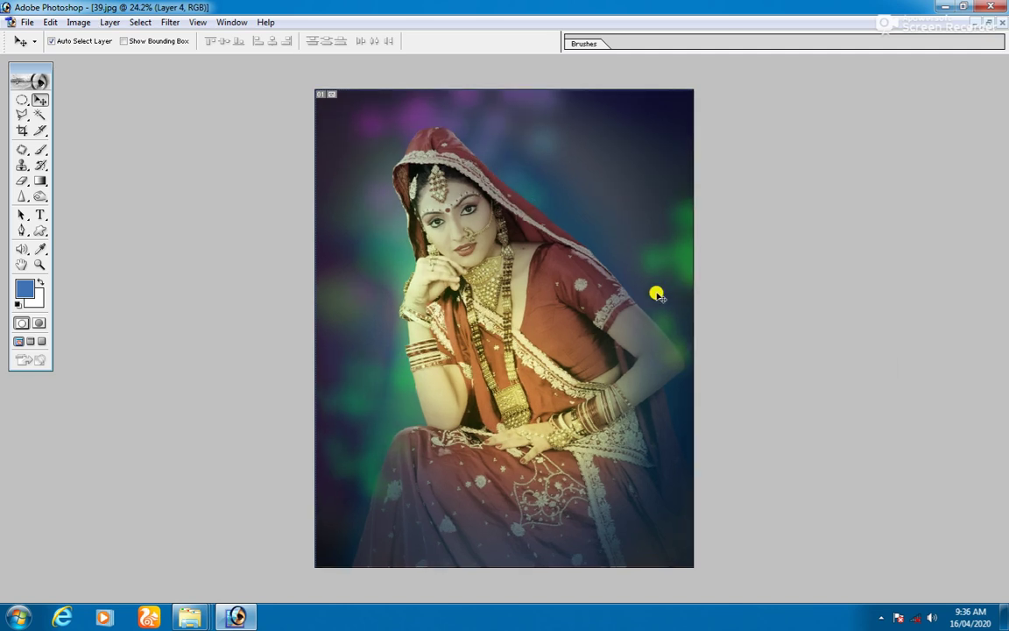
pyautogui.press('q')
pyautogui.press('b')
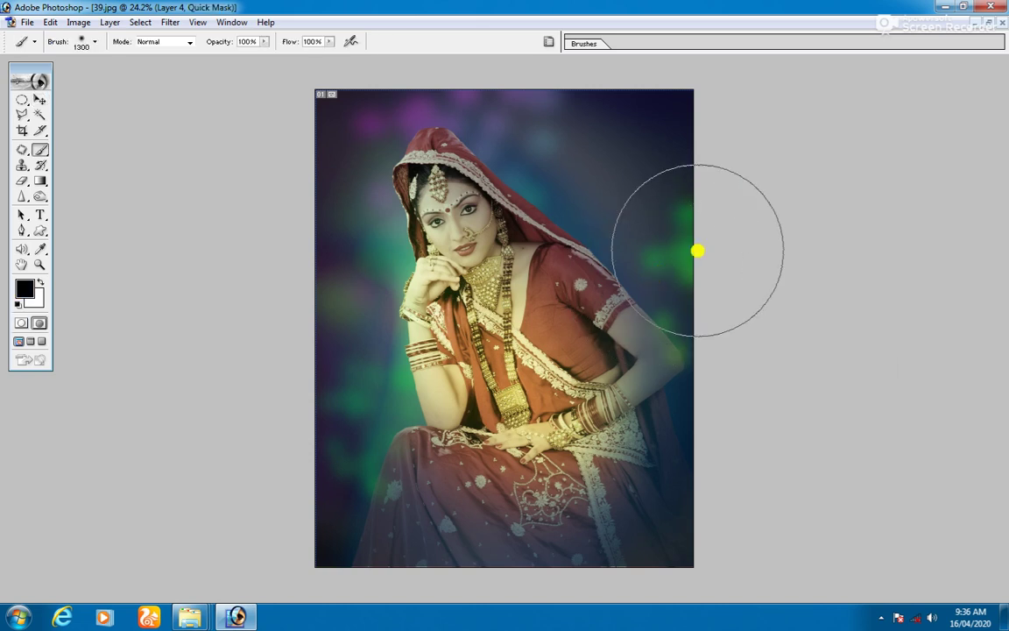
pyautogui.scroll(-1, 683, 162)
pyautogui.moveTo(327, 129)
pyautogui.mouseDown()
pyautogui.moveTo(295, 172)
pyautogui.moveTo(276, 242)
pyautogui.moveTo(272, 407)
pyautogui.mouseUp()
pyautogui.moveTo(734, 216)
pyautogui.mouseDown()
pyautogui.moveTo(689, 468)
pyautogui.moveTo(670, 506)
pyautogui.moveTo(617, 529)
pyautogui.mouseUp()
pyautogui.press('q')
pyautogui.press('Tab')
# Step: Copy the selected corners to a new layer and set its lightness to +100 for white corner fades
pyautogui.rightClick(546, 225)
pyautogui.click(579, 253)
pyautogui.hotkey('ctrl', 'j')
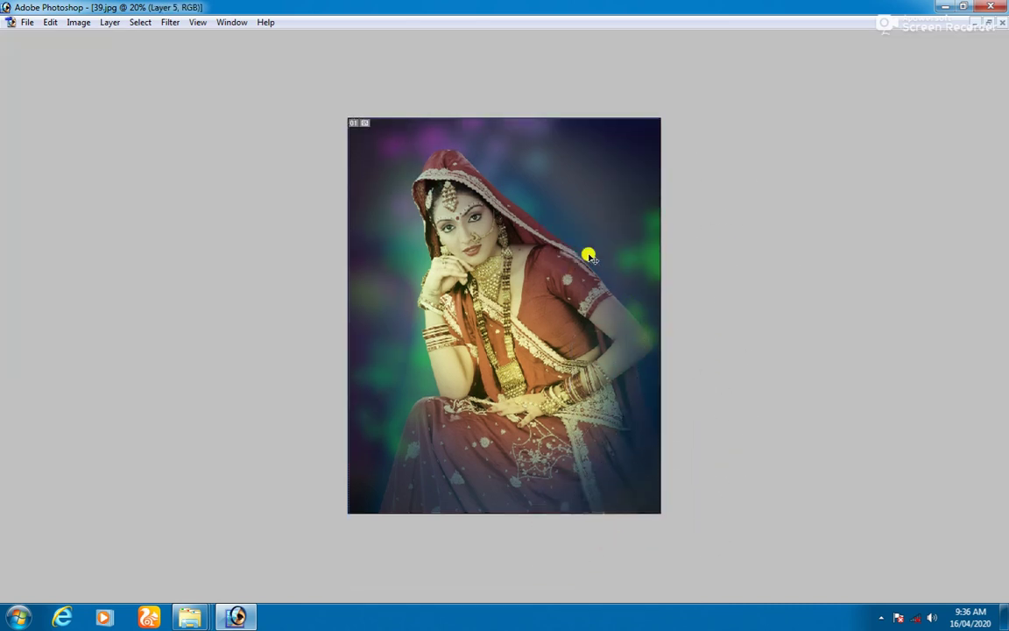
pyautogui.hotkey('ctrl', 'u')
pyautogui.moveTo(789, 478); pyautogui.dragTo(856, 478)
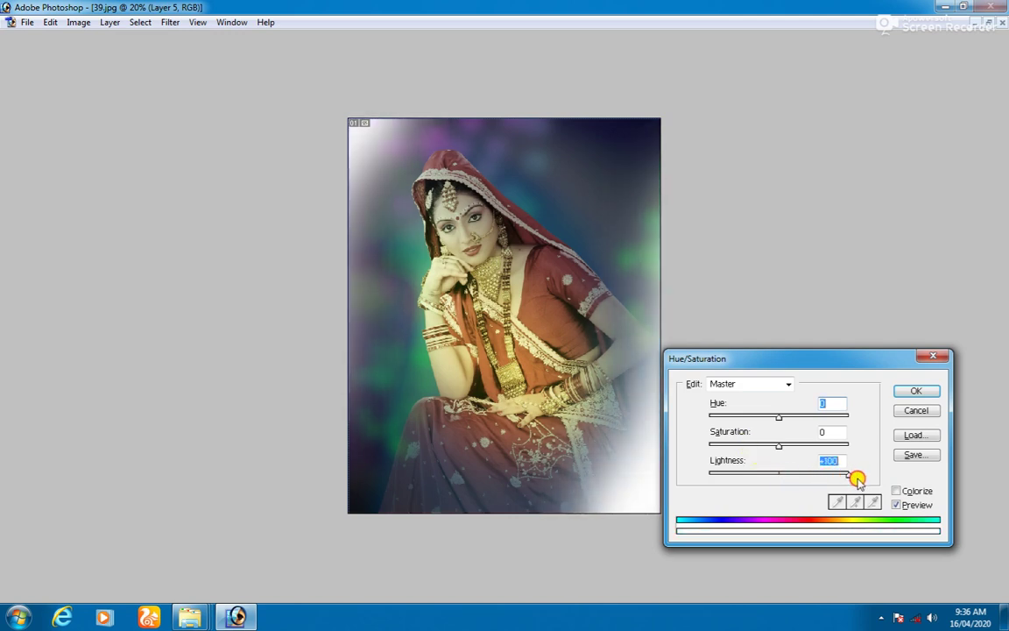
pyautogui.press('Return')
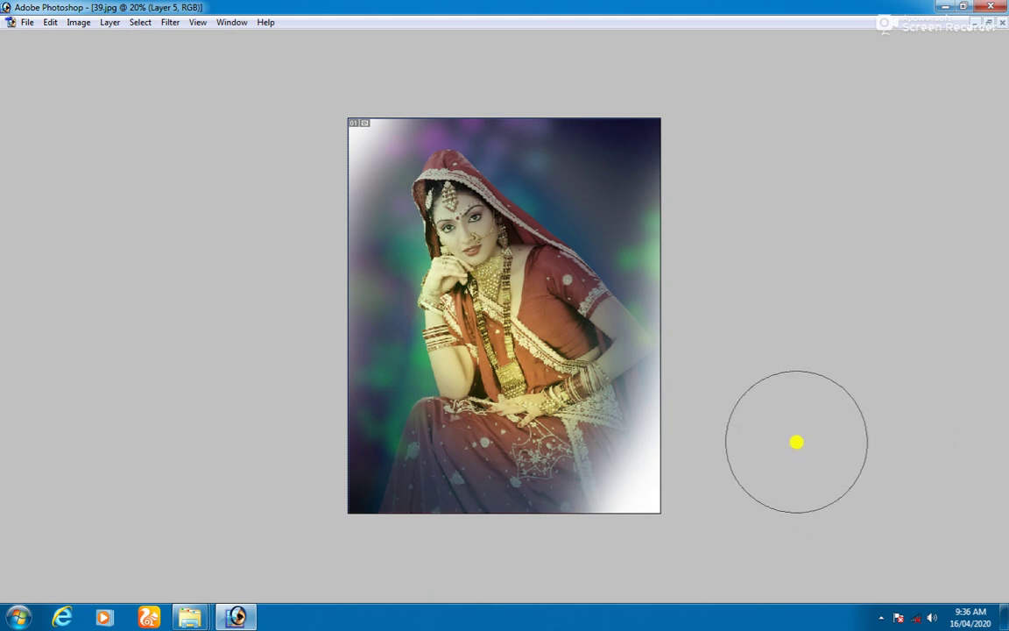
pyautogui.hotkey('ctrl', '0')
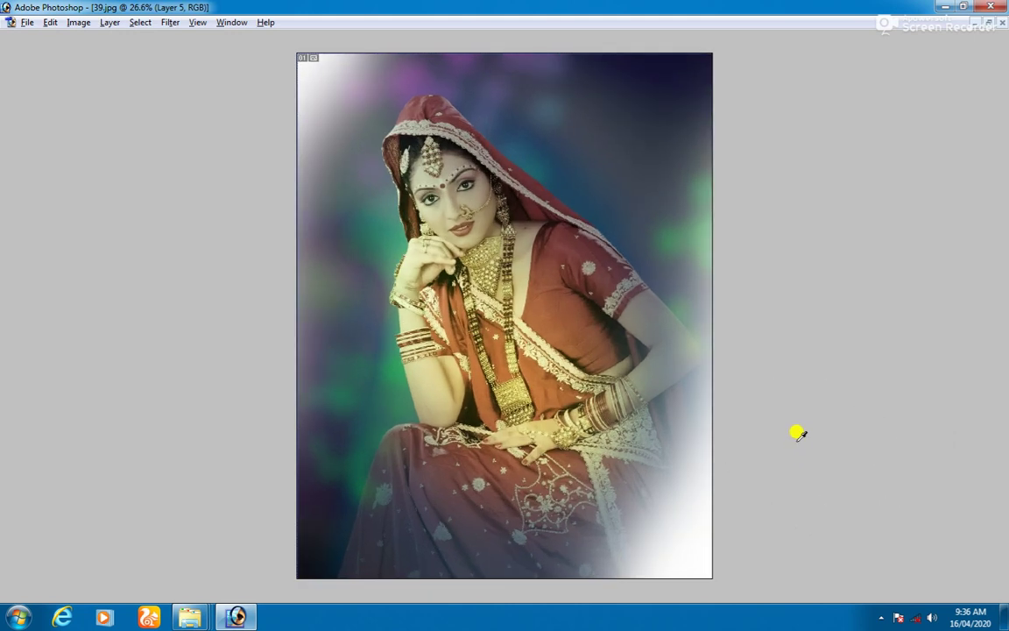
pyautogui.scroll(-1, 797, 439)
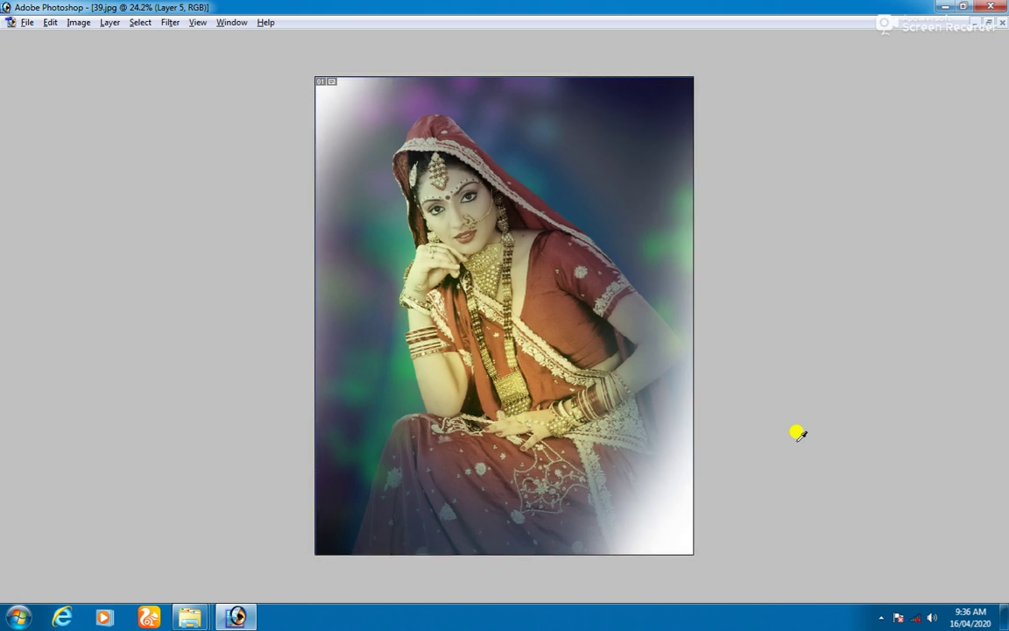